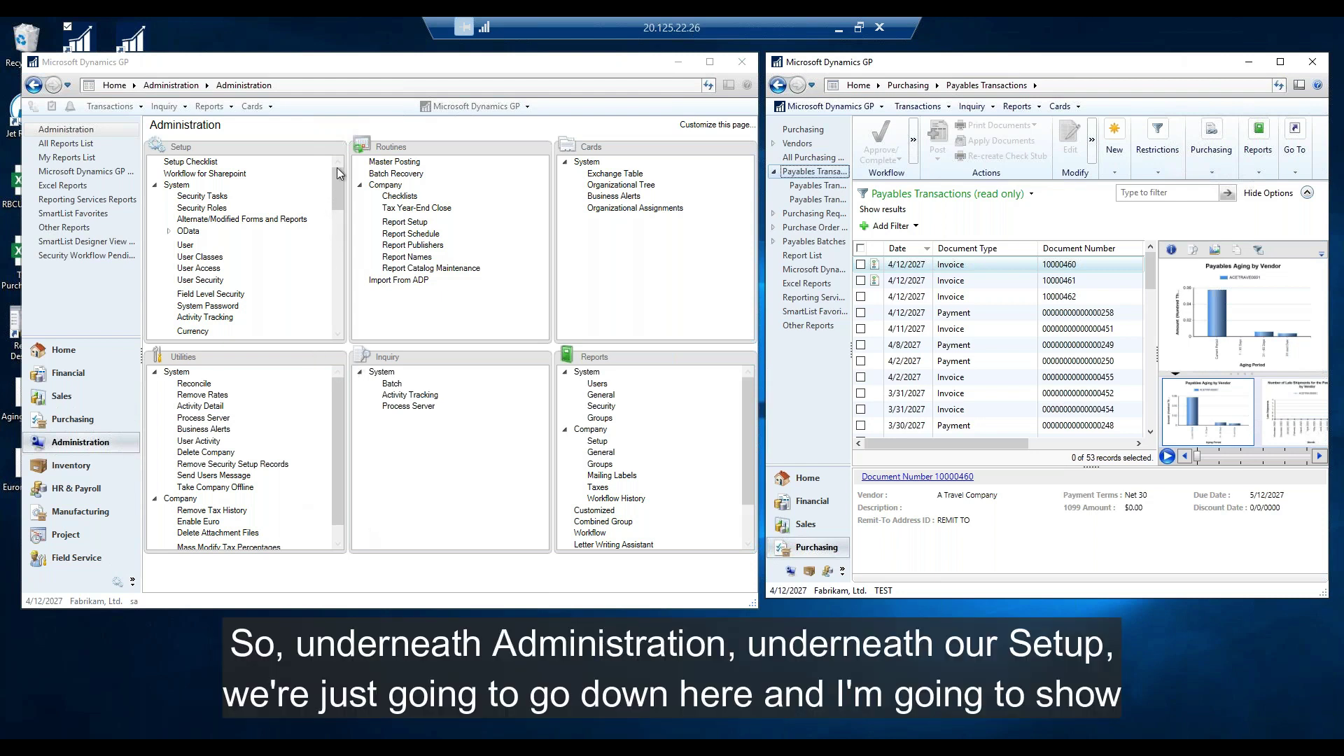
Step: Open Workflow Maintenance from the company's Workflow setup on the Administration page
drag(337, 172, 347, 301)
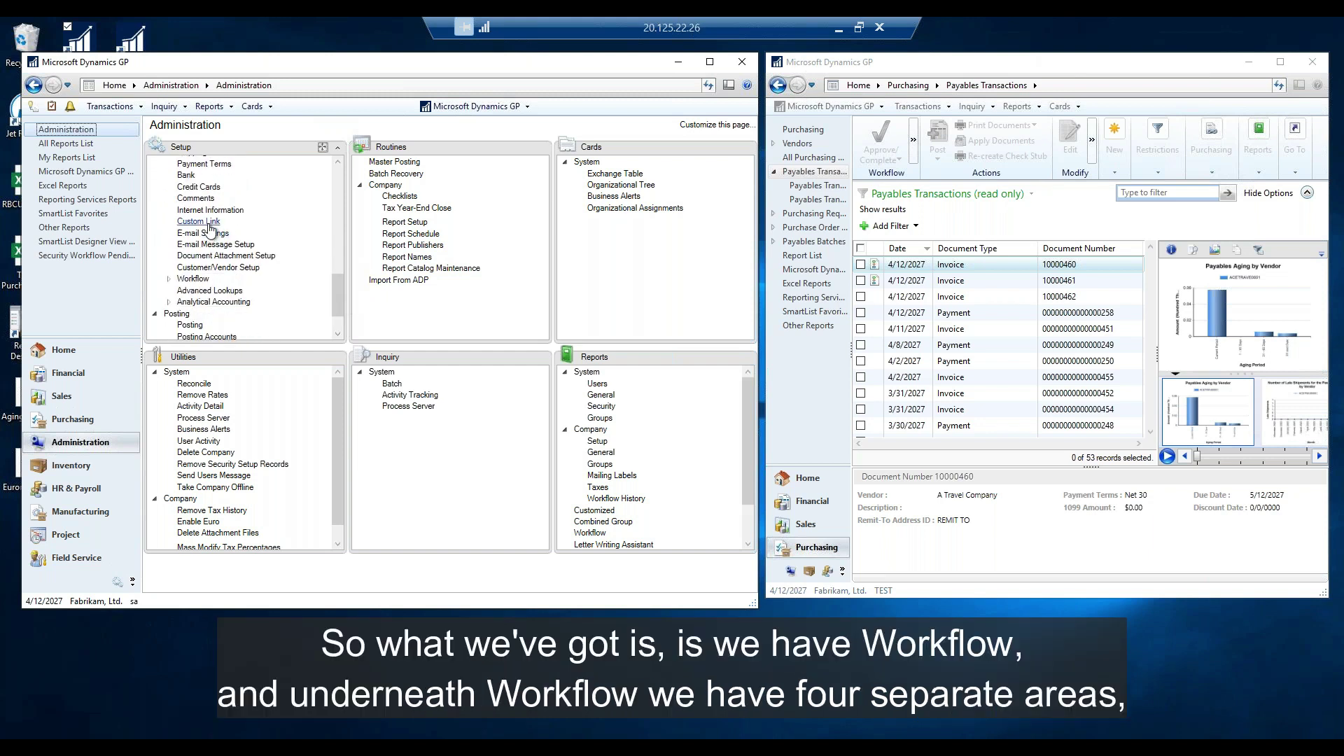
double_click(192, 279)
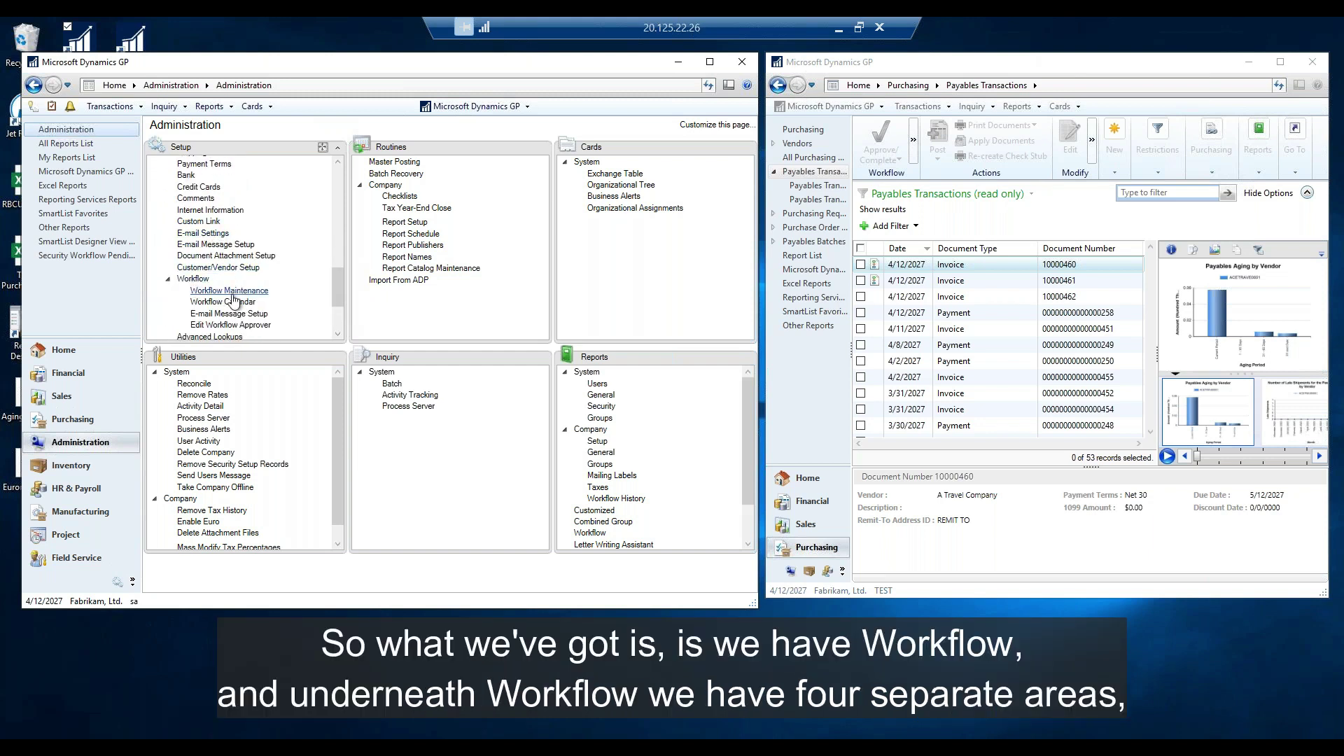
drag(338, 286, 336, 299)
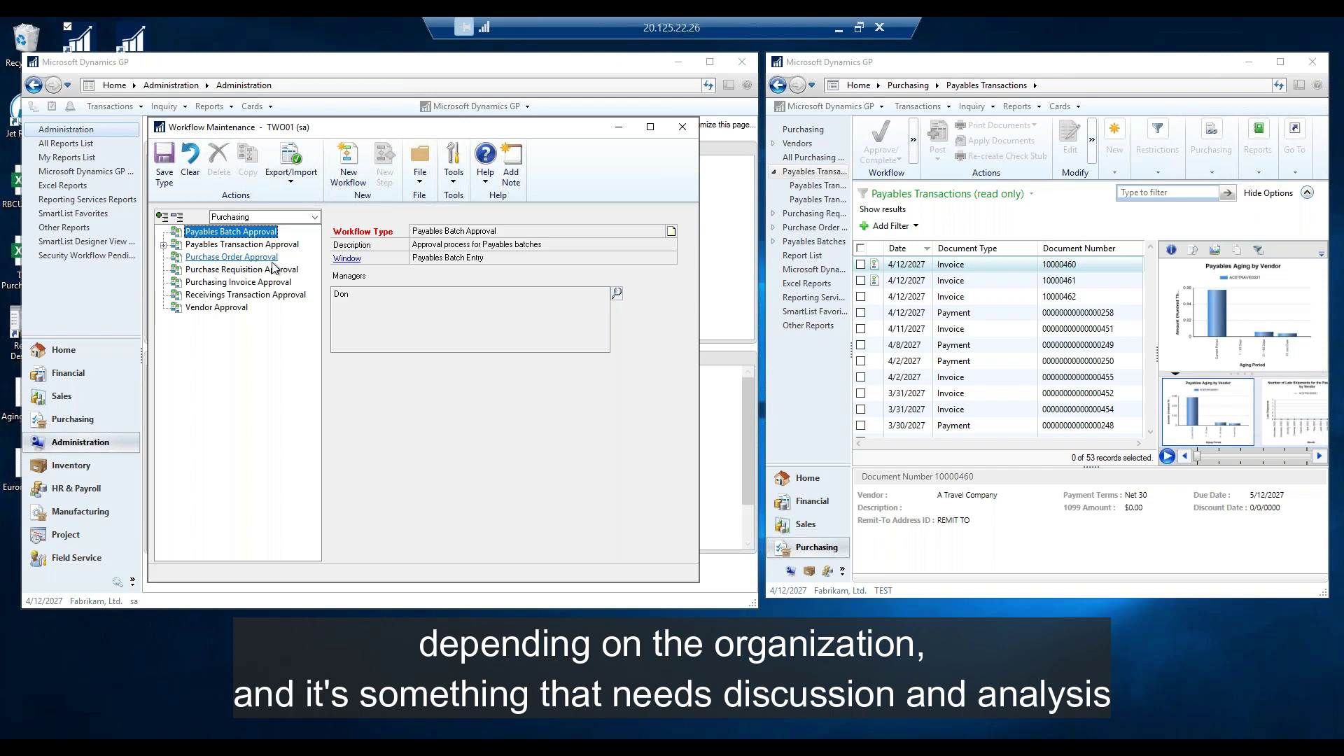
Step: Review the workflow types offered for the Financial, Sales, Payroll and Project series
click(315, 217)
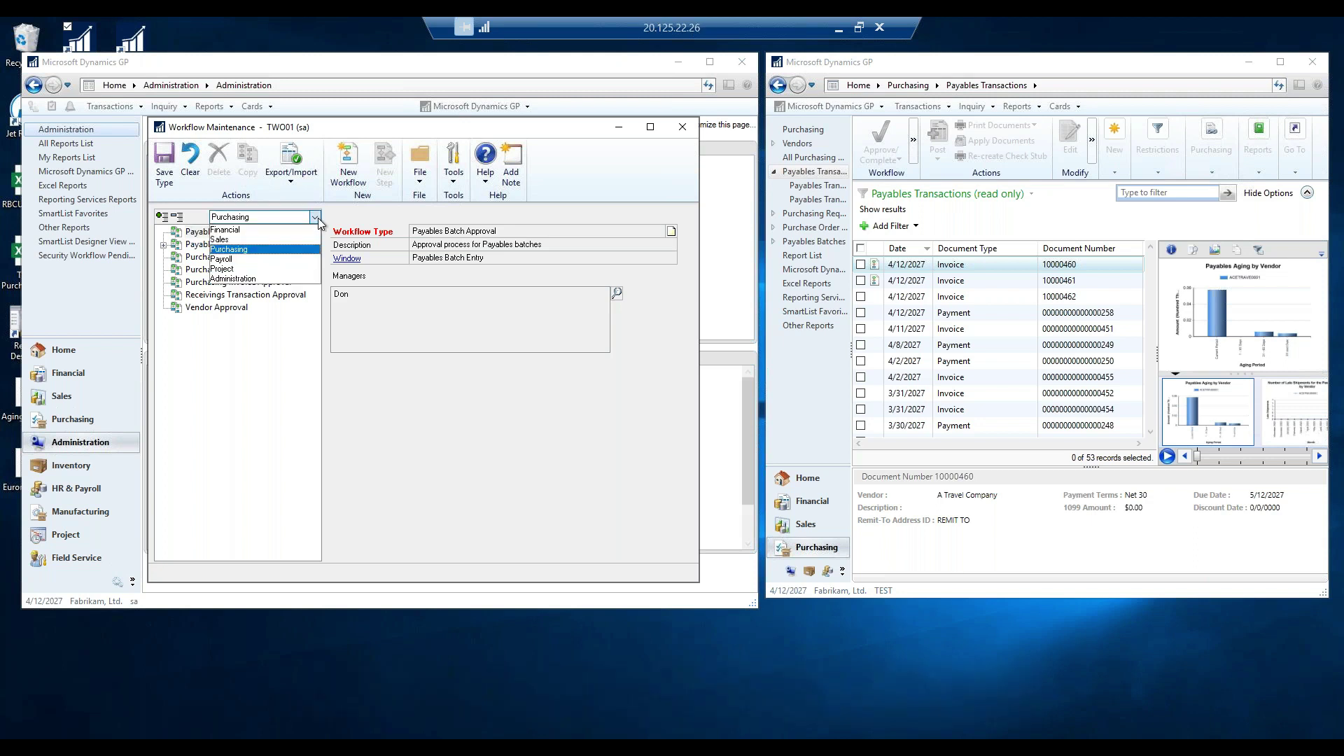
click(238, 232)
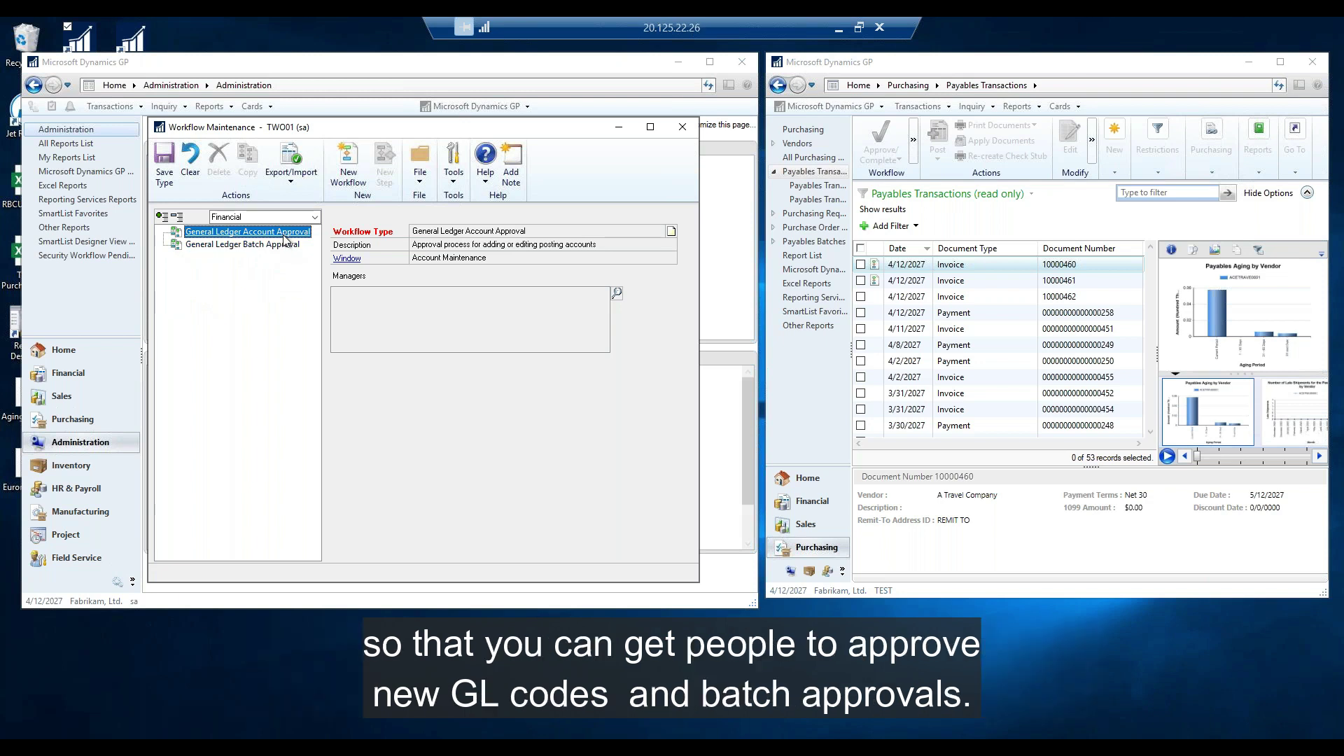
click(315, 217)
click(259, 240)
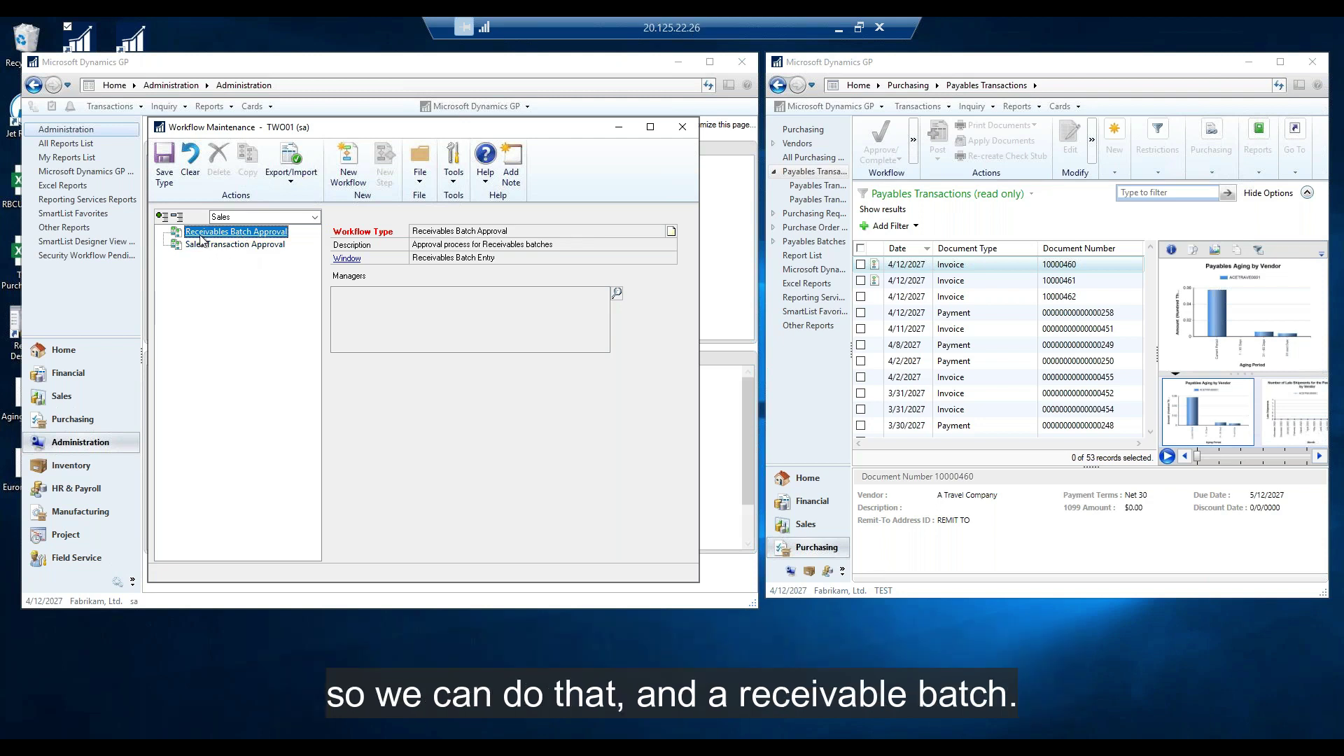
click(314, 217)
click(259, 259)
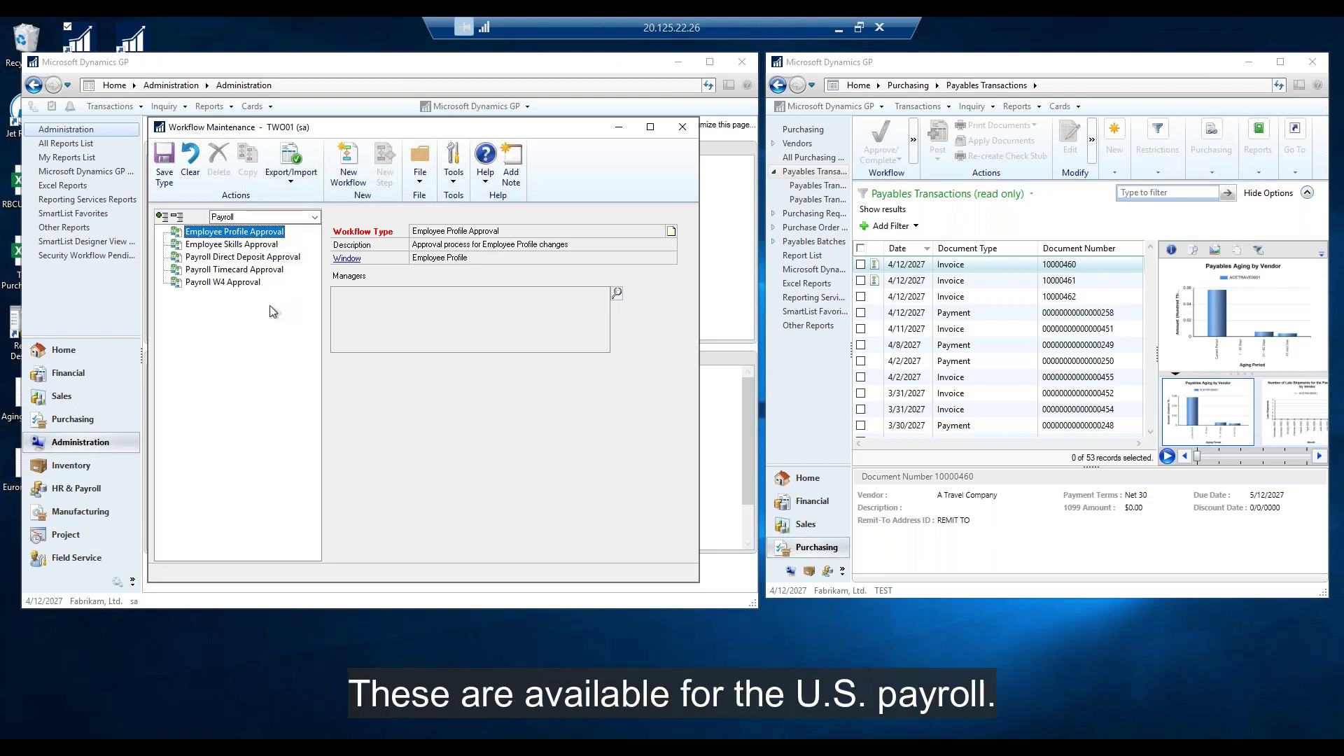
click(314, 217)
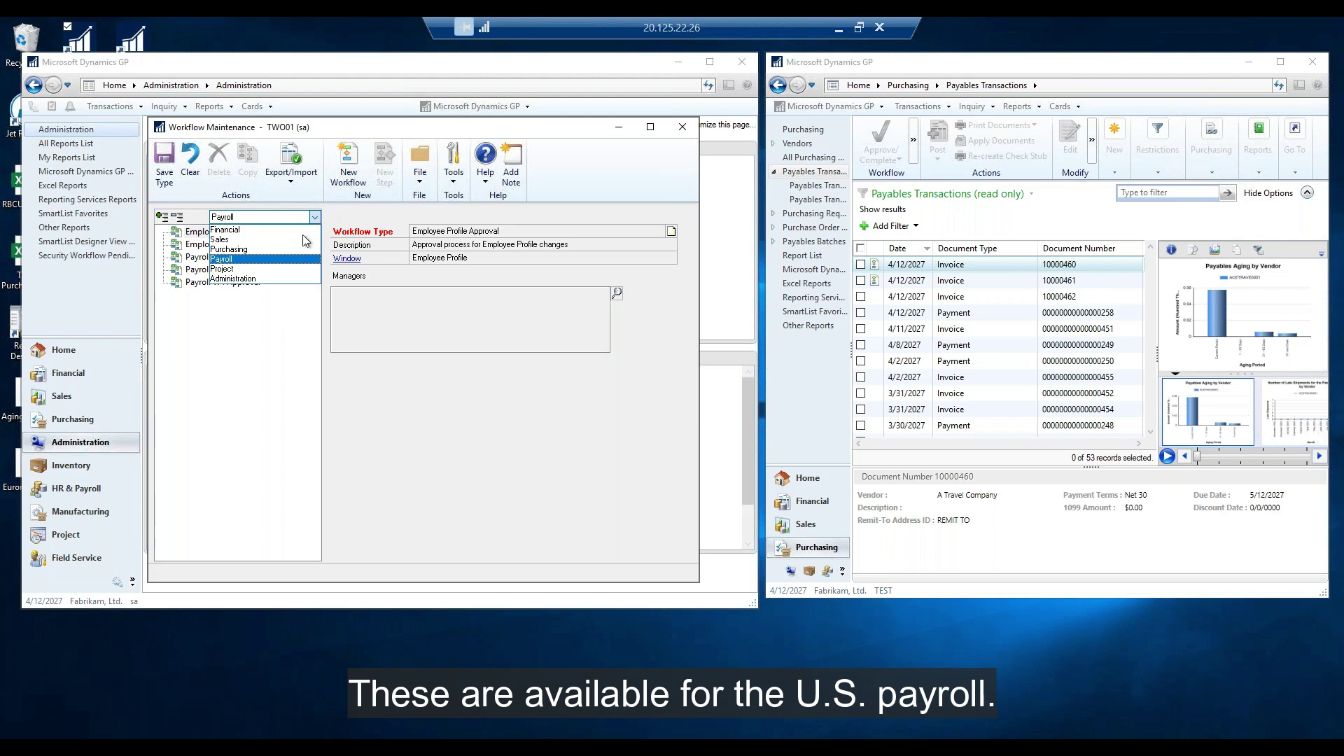
click(235, 269)
click(217, 237)
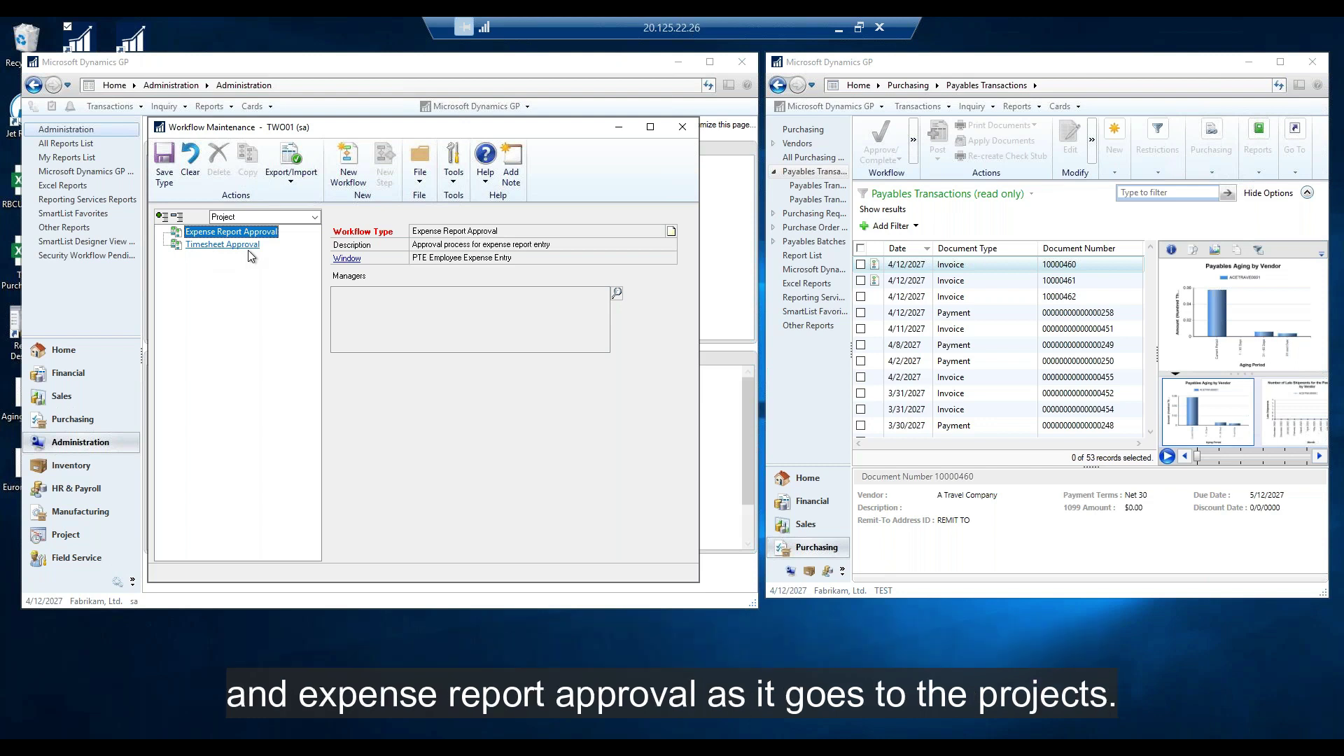
Step: Return to the Purchasing series and display the AP Transactions workflow under Payables Transaction Approval
click(262, 217)
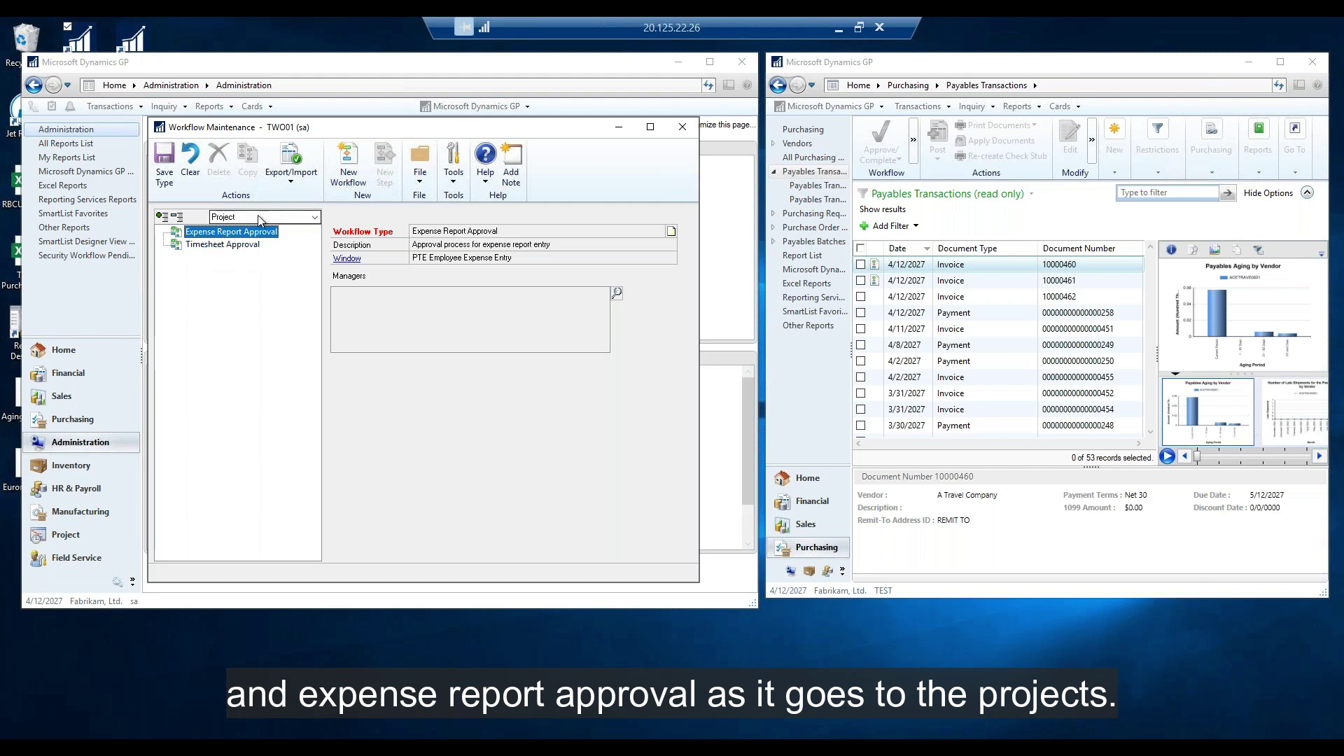
click(236, 250)
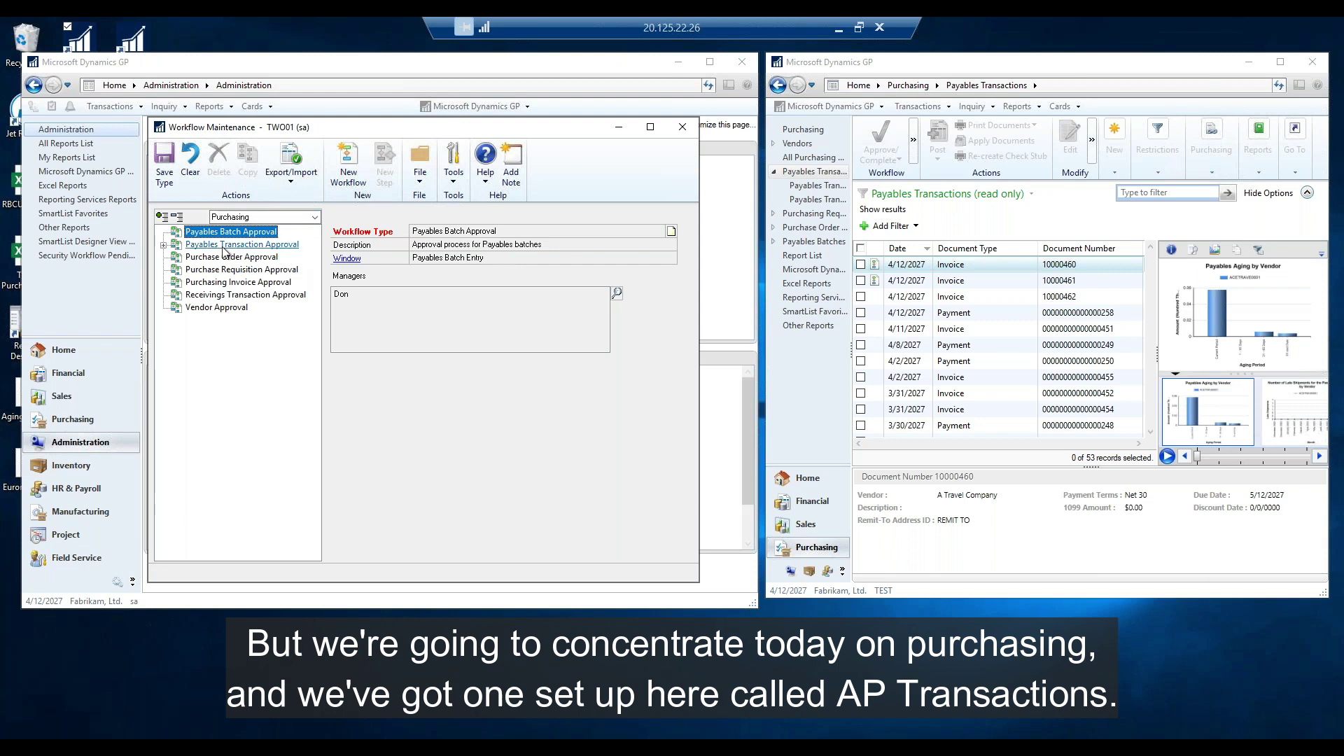
click(164, 245)
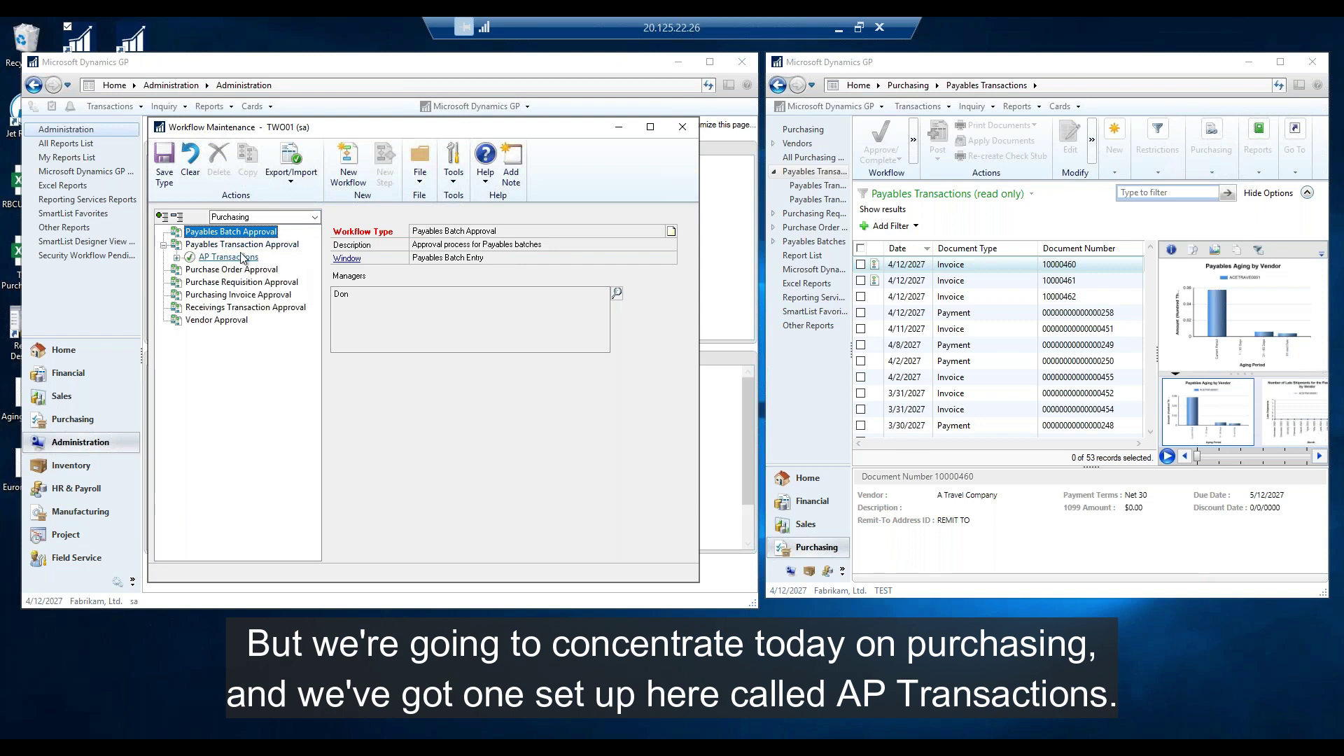
click(228, 258)
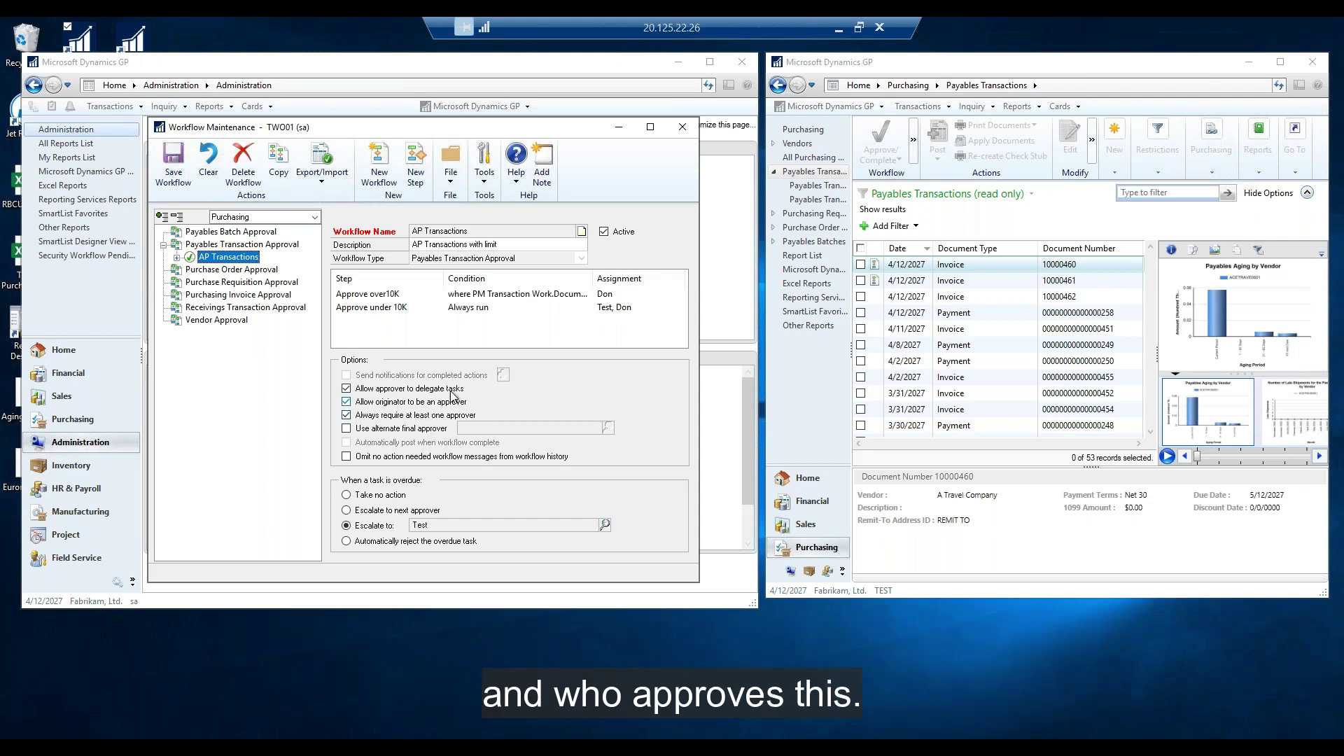
Step: Examine the conditions and assignments of the Approve over10K and Approve under 10K steps, and close Workflow Maintenance
click(374, 299)
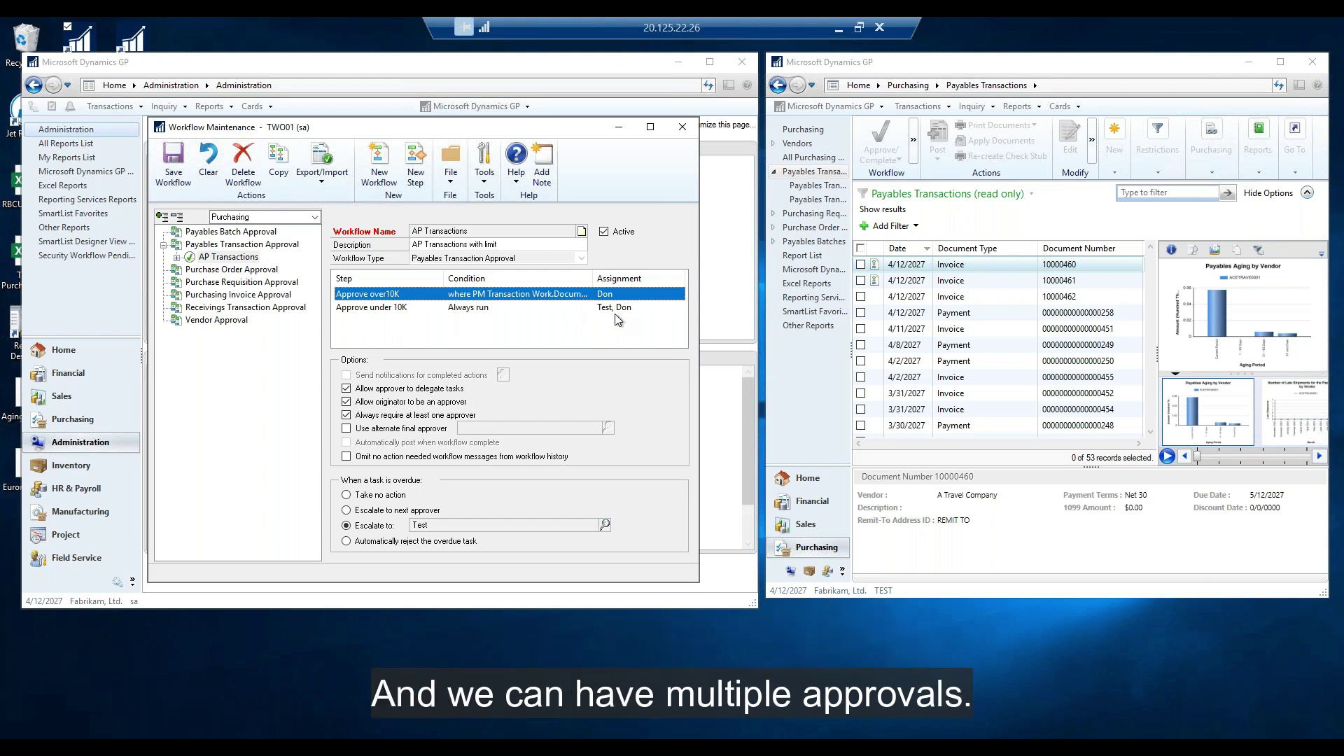
click(362, 309)
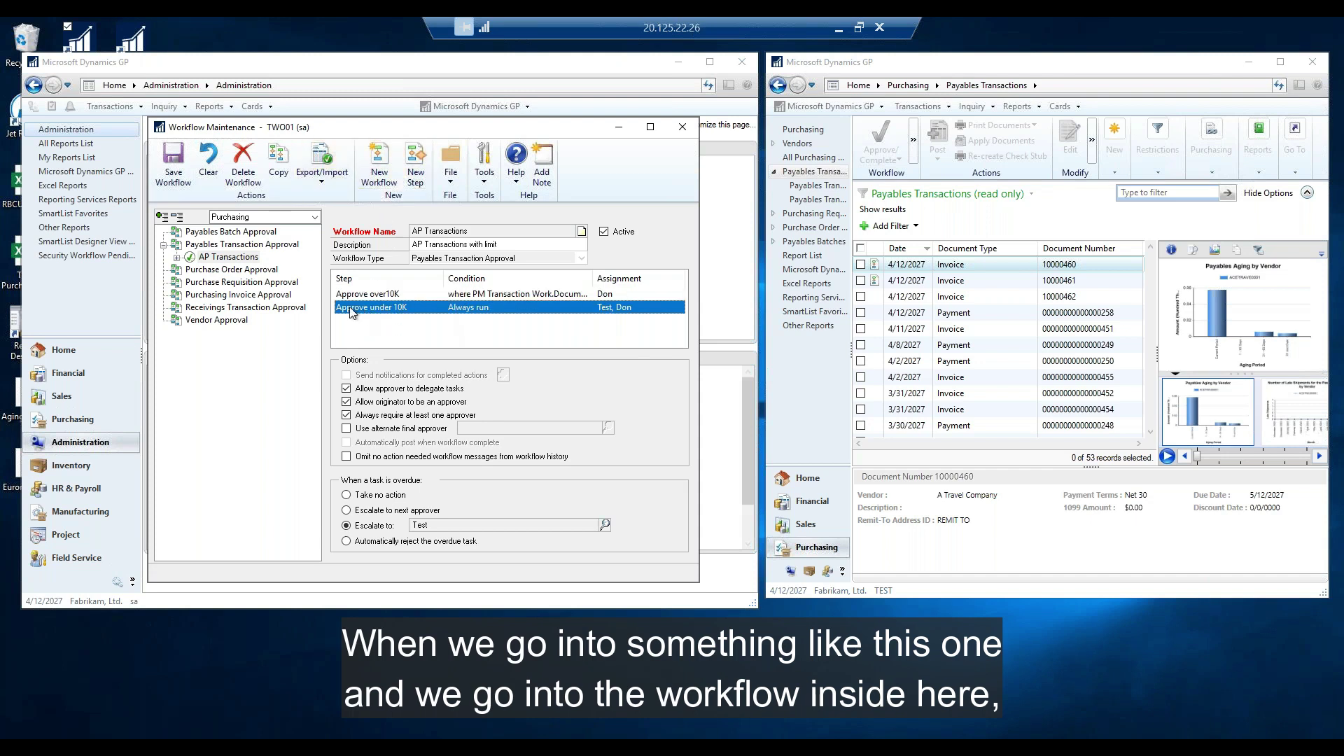
double_click(366, 307)
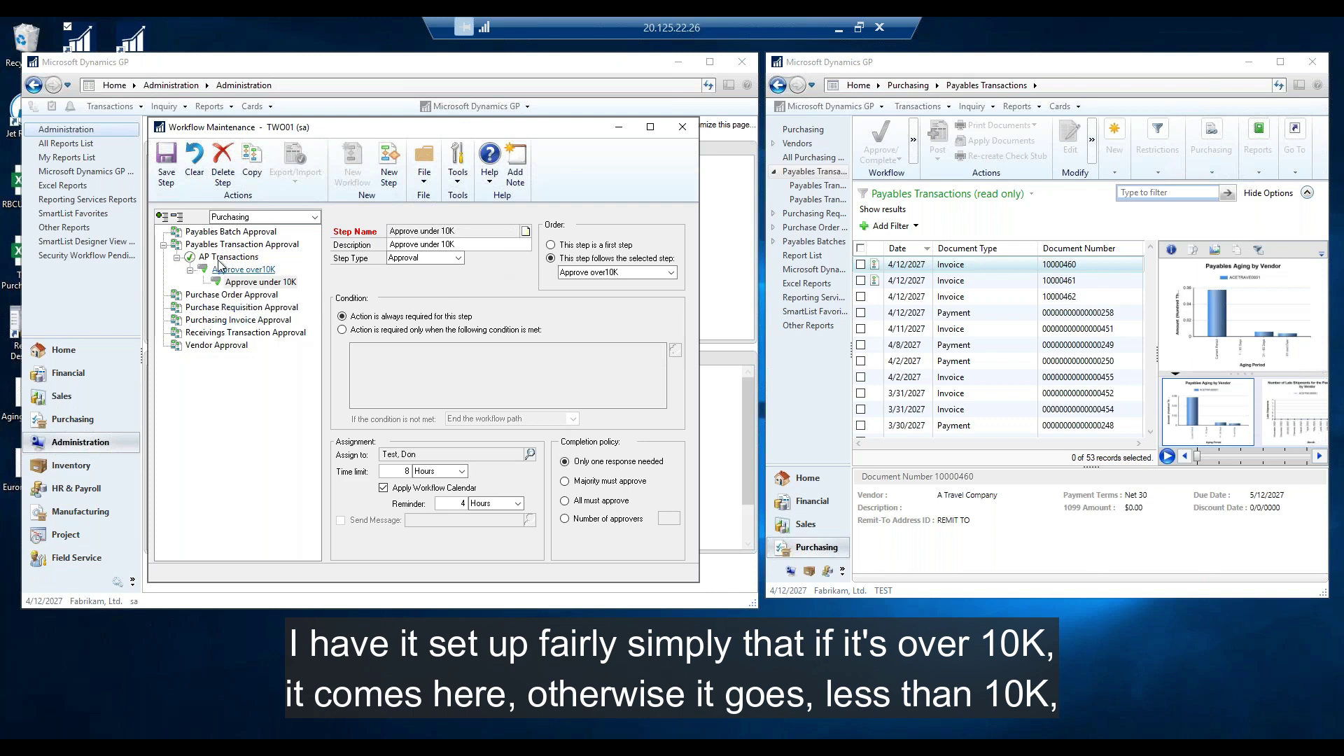
click(241, 270)
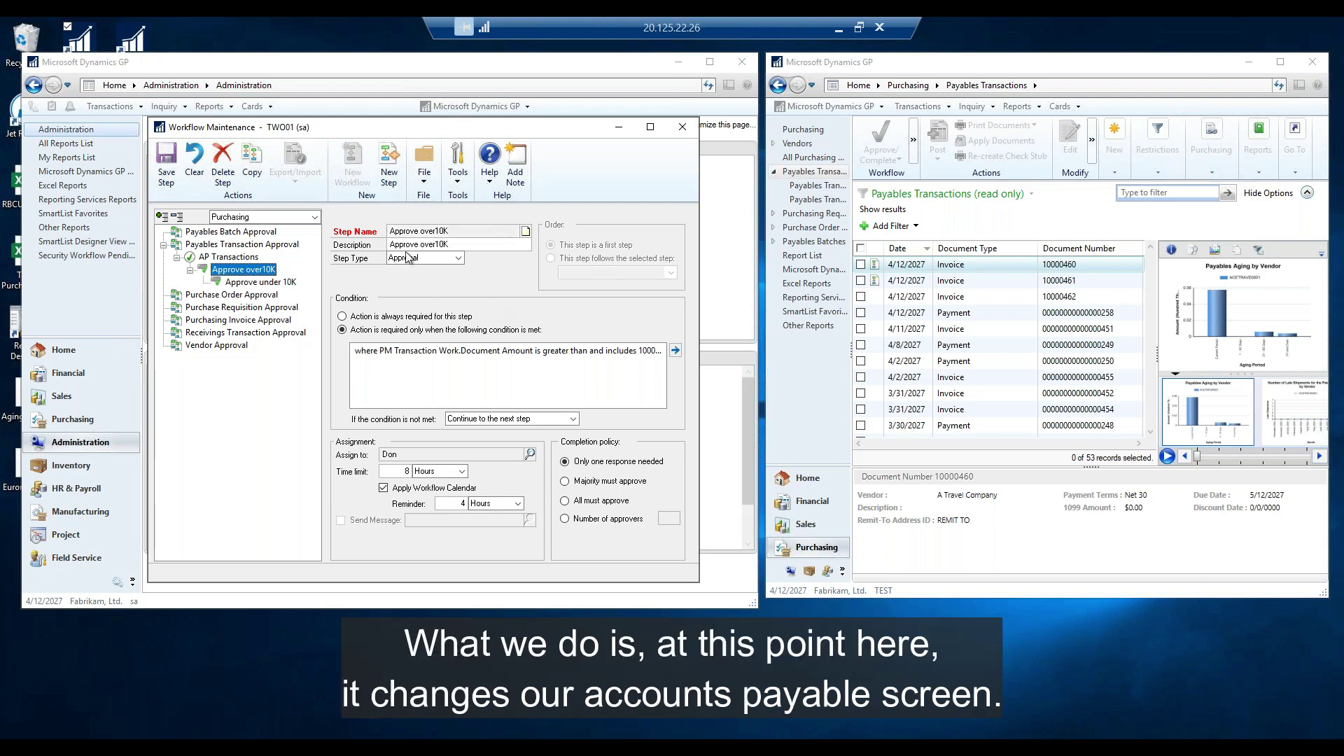
click(230, 258)
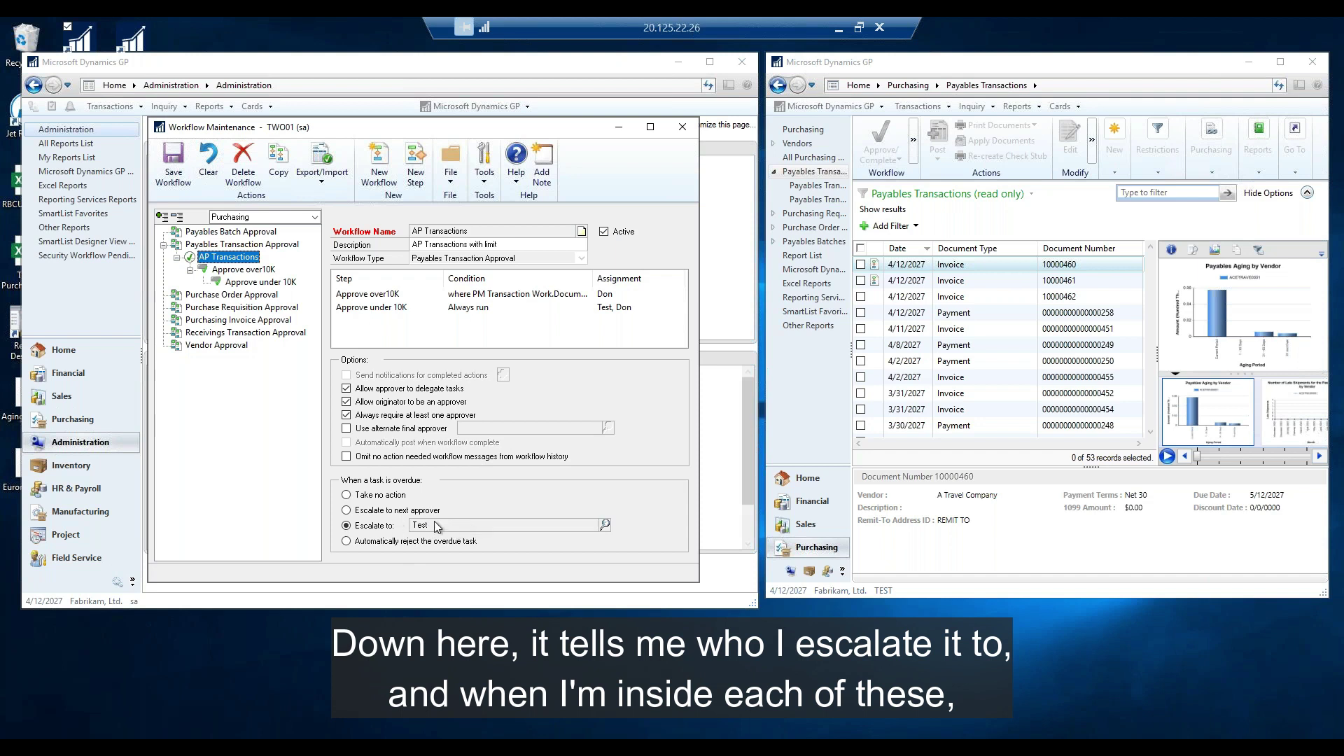
double_click(467, 308)
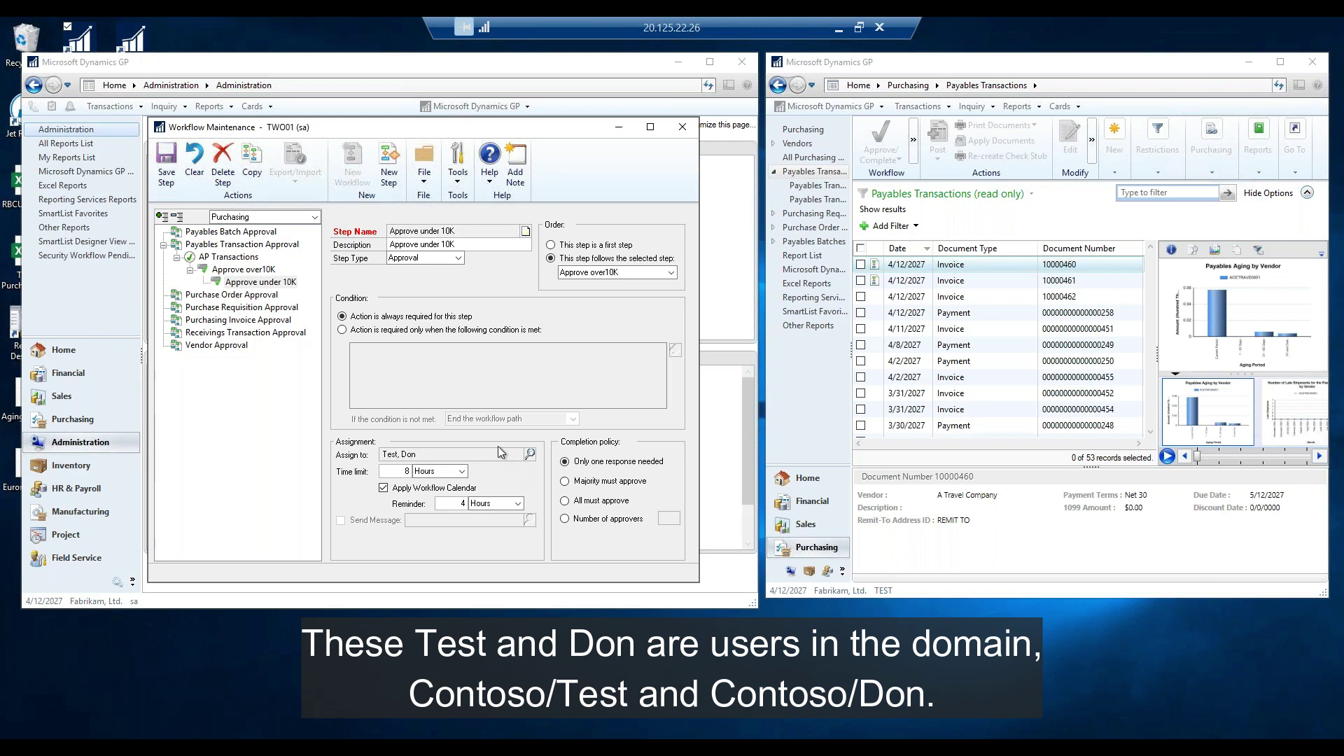
click(682, 128)
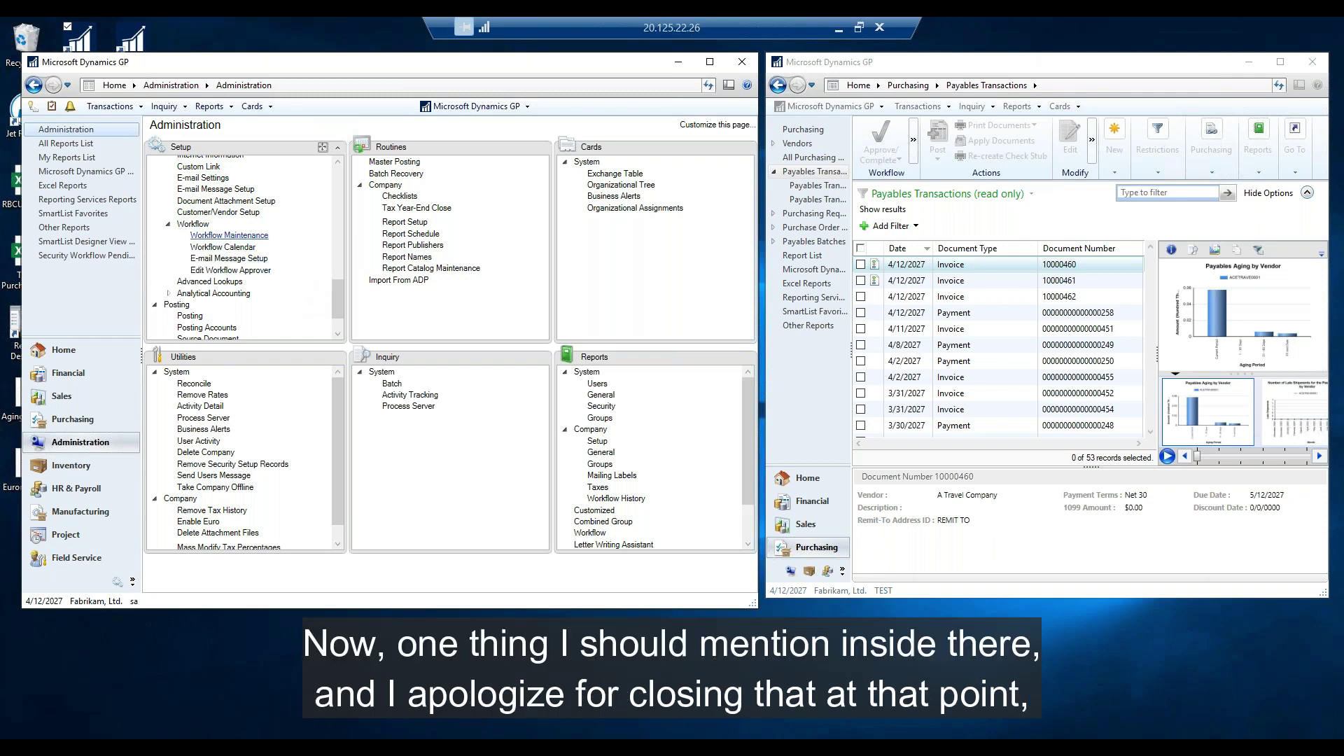
Step: Reopen the AP Transactions workflow, try to add a new step to it, and close Workflow Maintenance
click(229, 235)
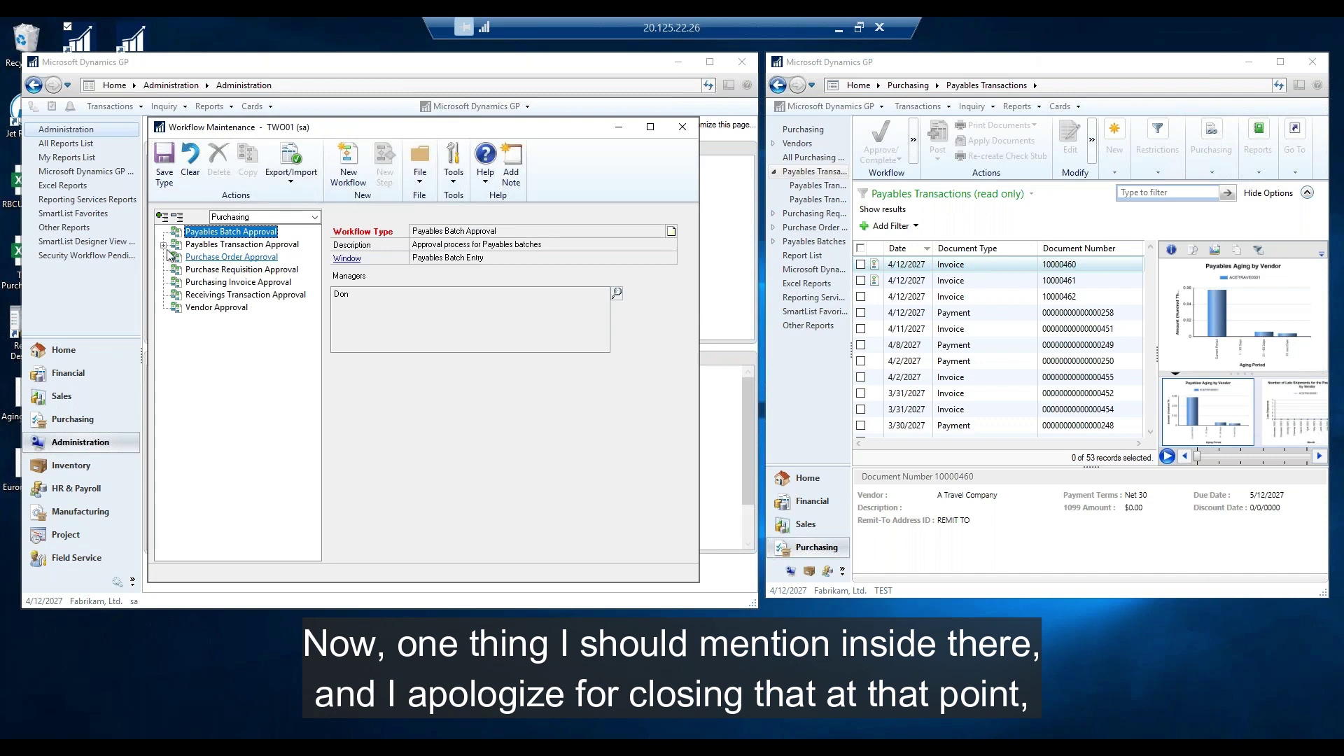
click(164, 245)
click(228, 257)
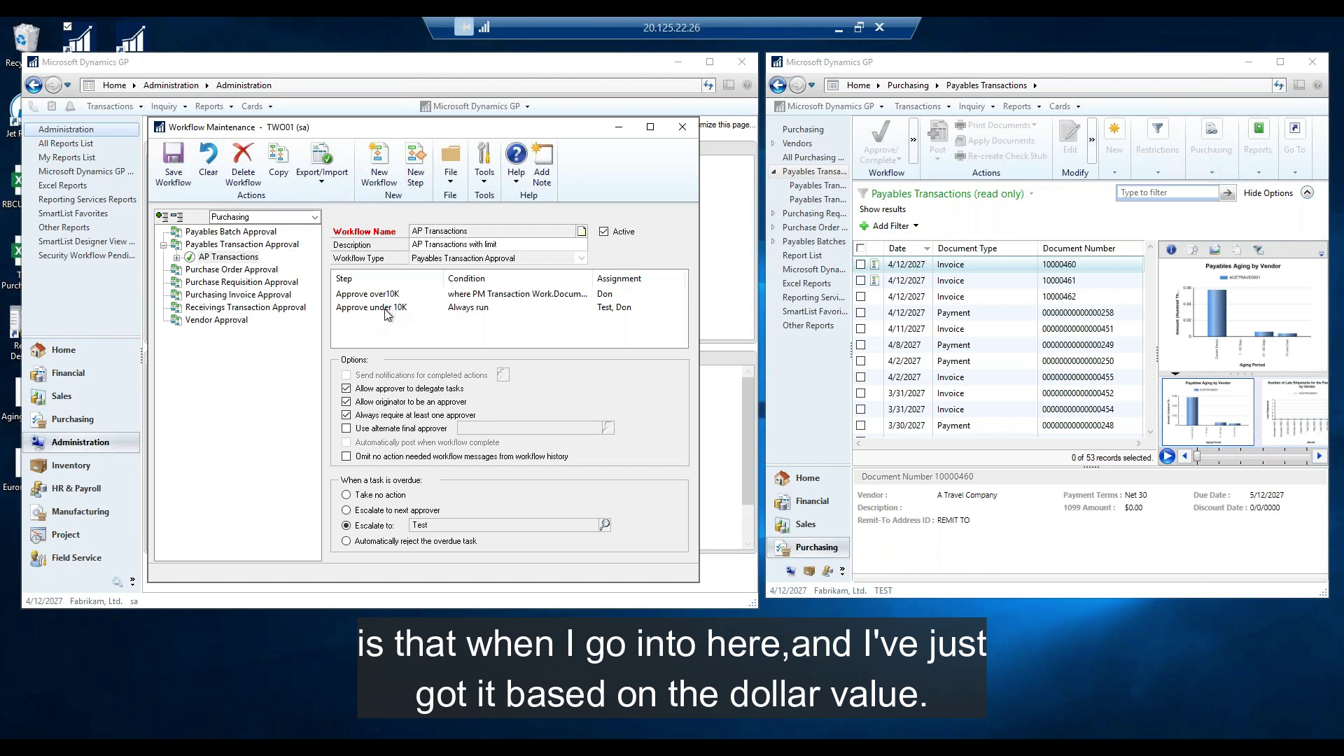
click(415, 161)
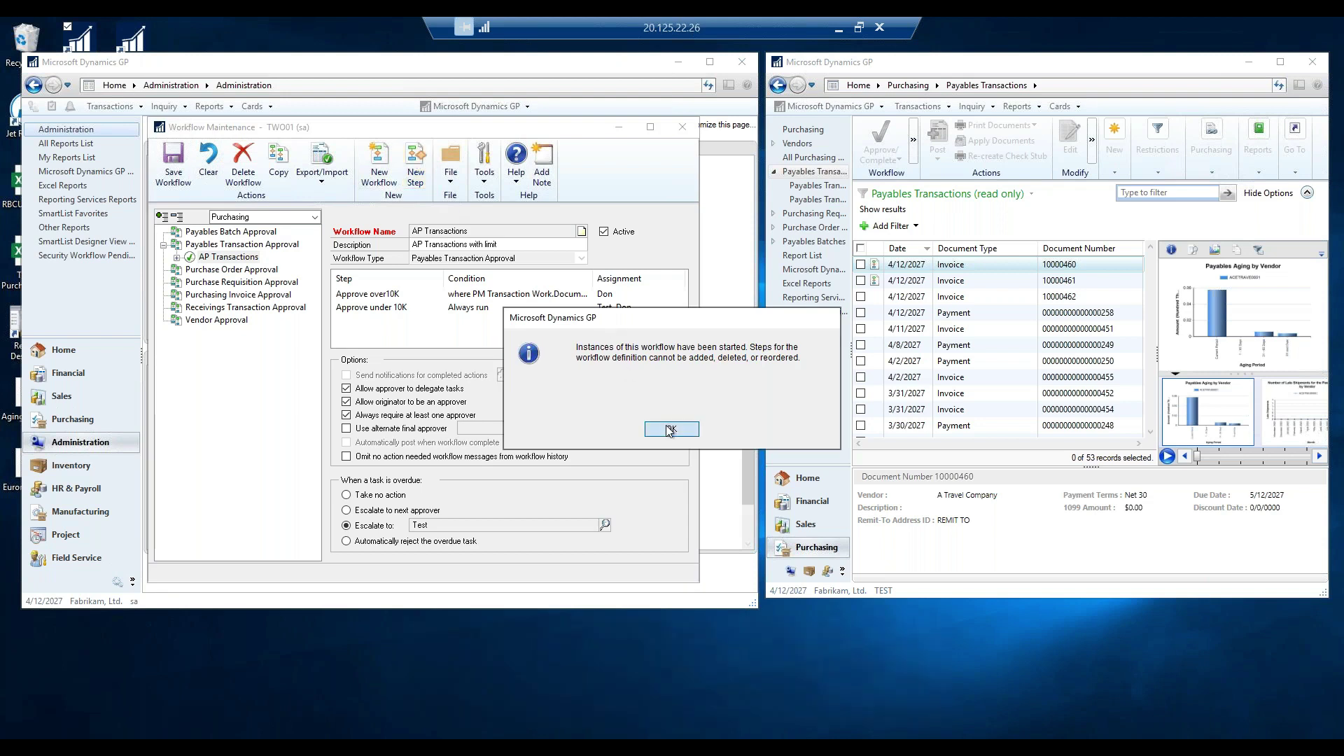
click(669, 429)
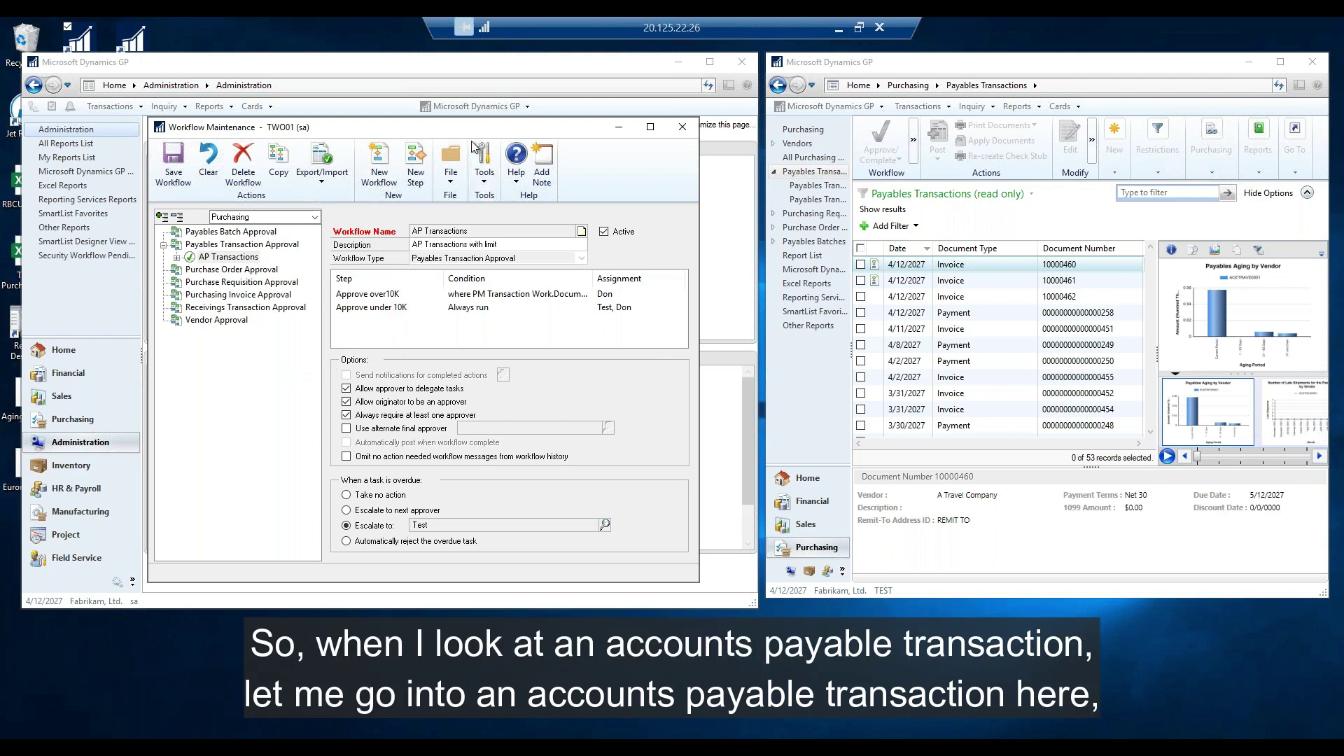
click(683, 127)
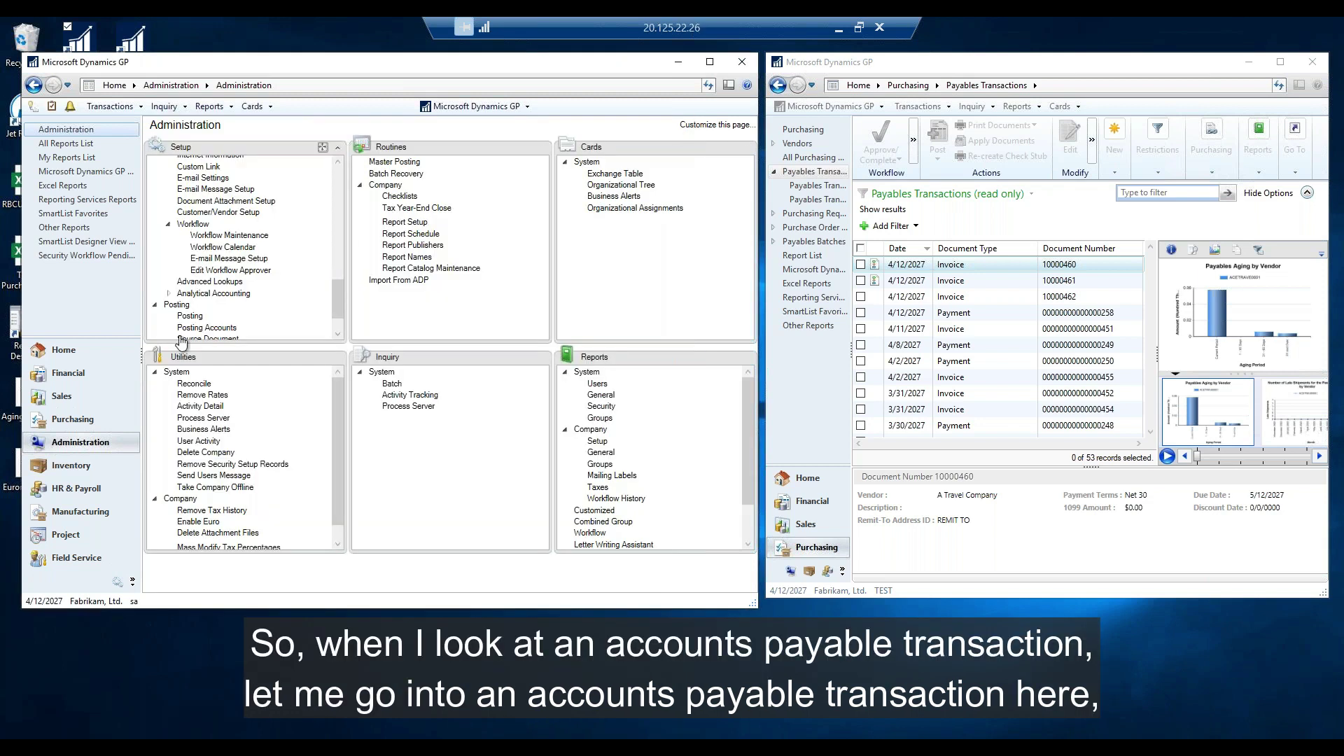
Step: Start a new invoice in Purchasing's Payables Transaction Entry and assign it to batch TEST
click(73, 418)
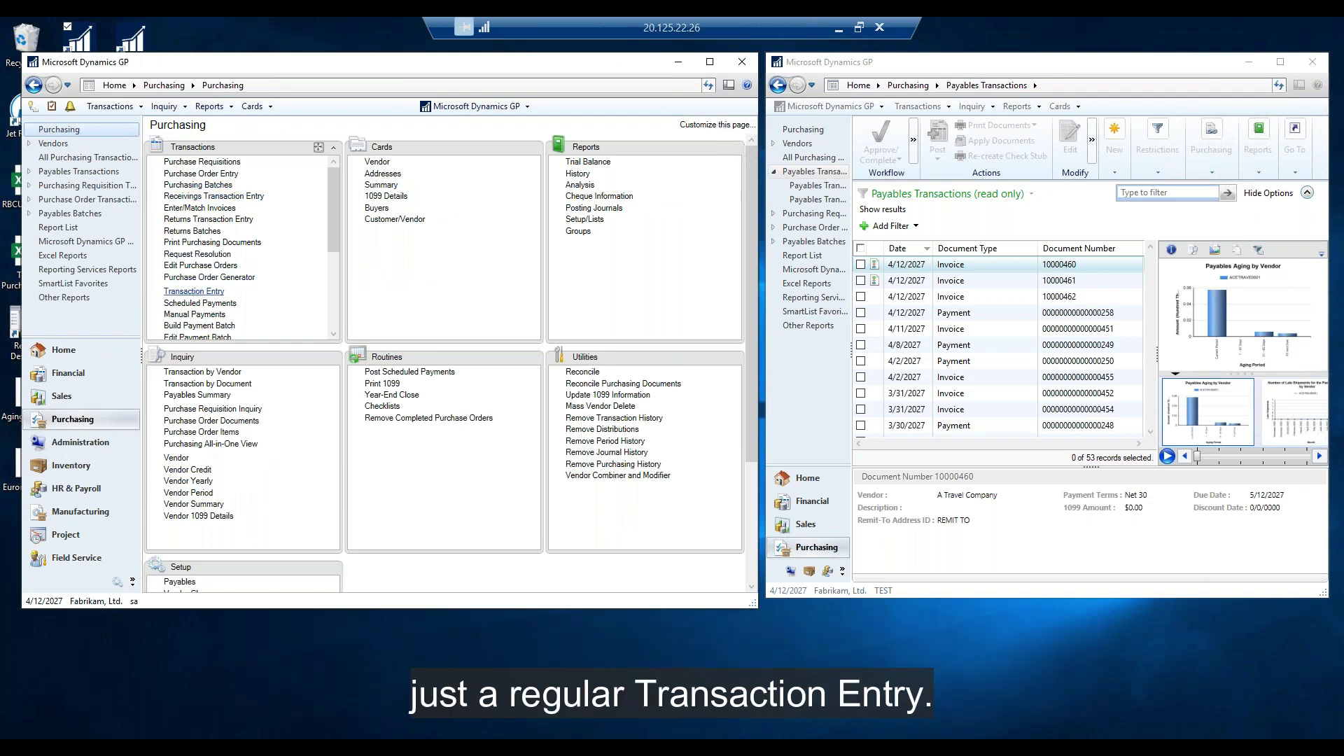
click(190, 292)
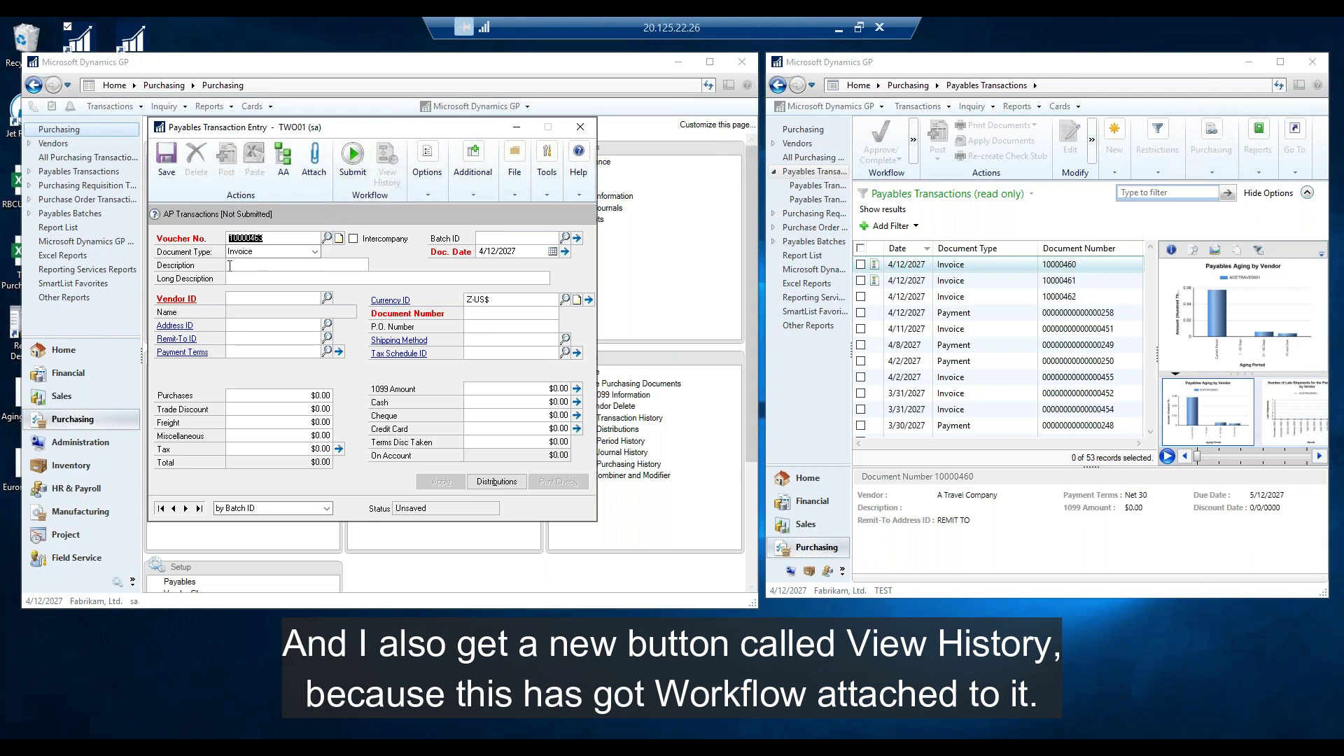
click(234, 267)
key(Tab)
click(492, 236)
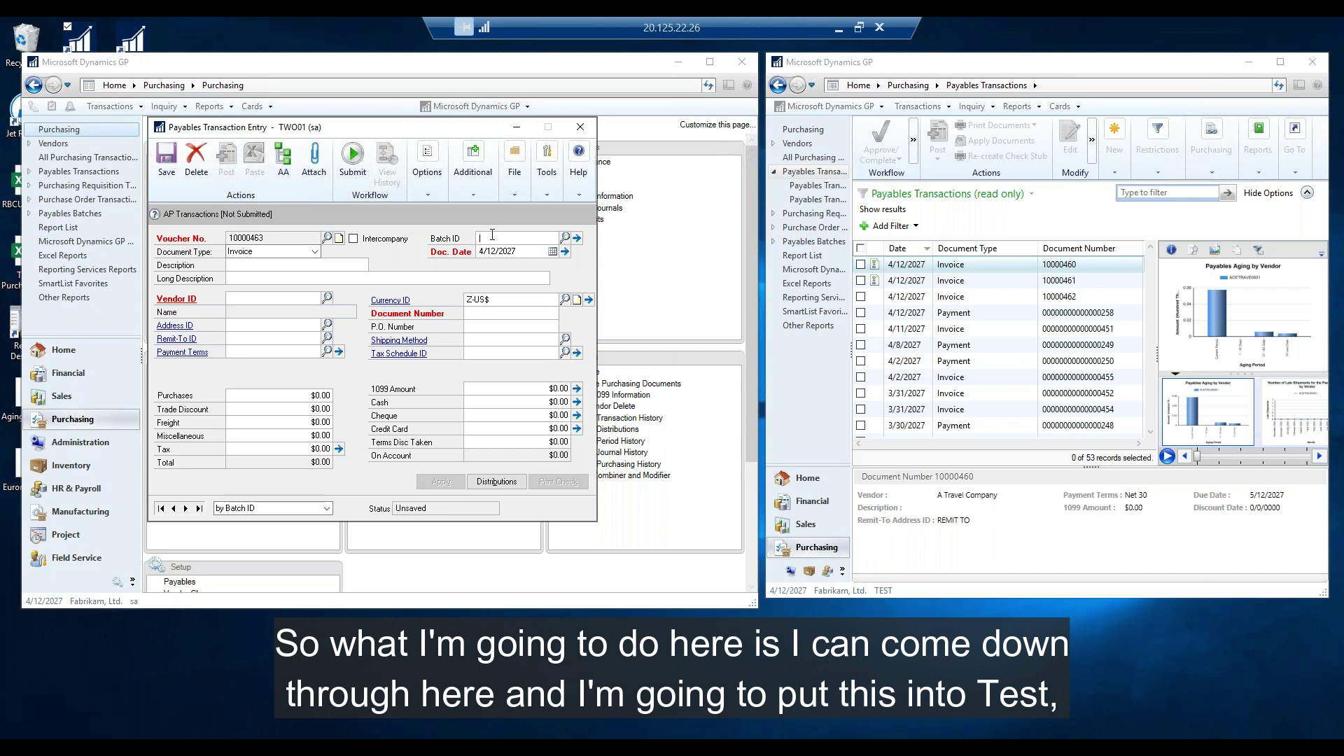
text(TEST)
key(Tab)
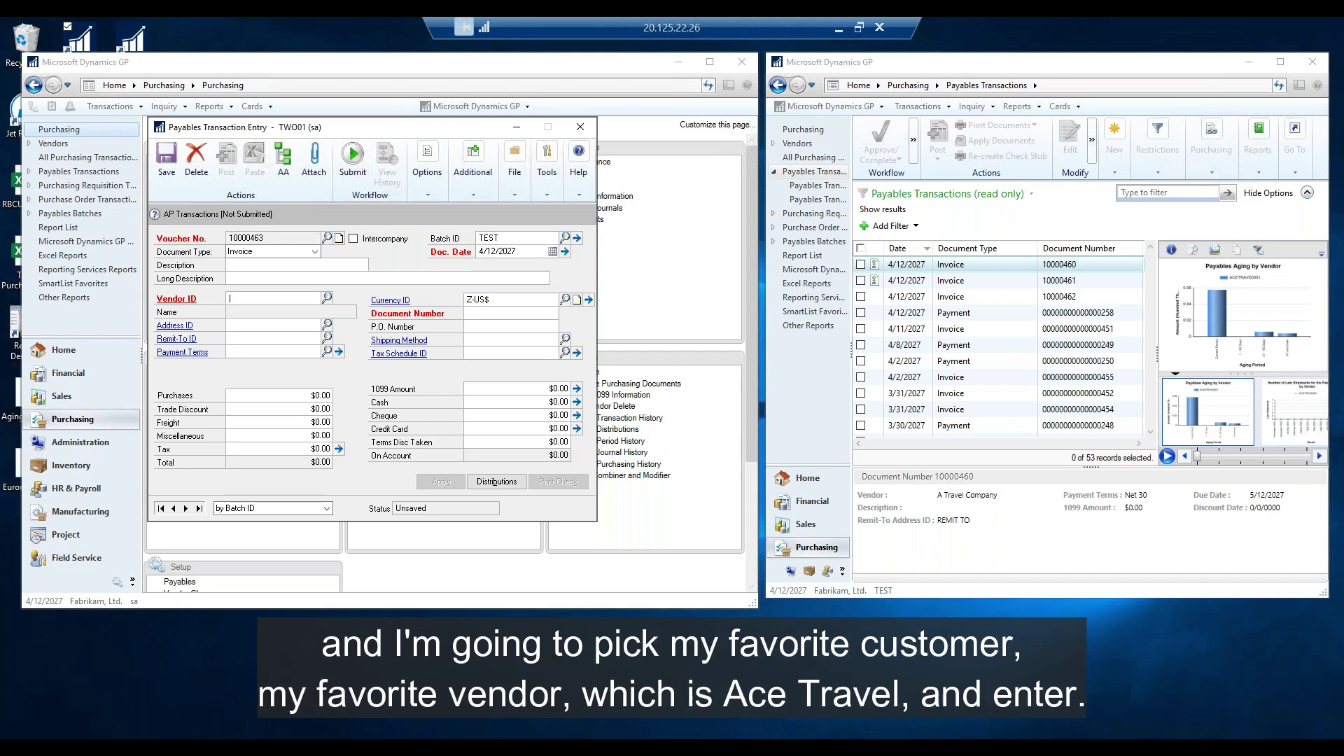
Step: Select vendor ACETRAVE0001 for the invoice and enter document number 98532647
text(AE)
text(CE)
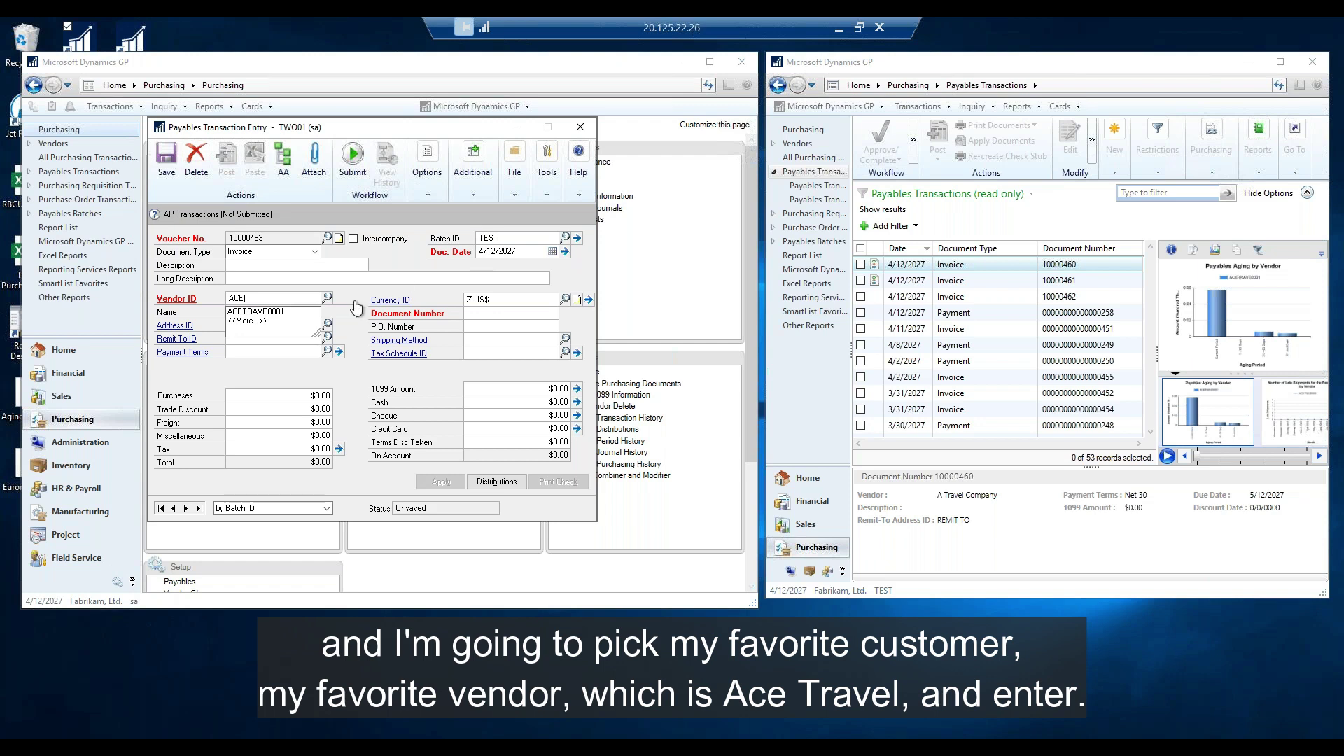
click(291, 321)
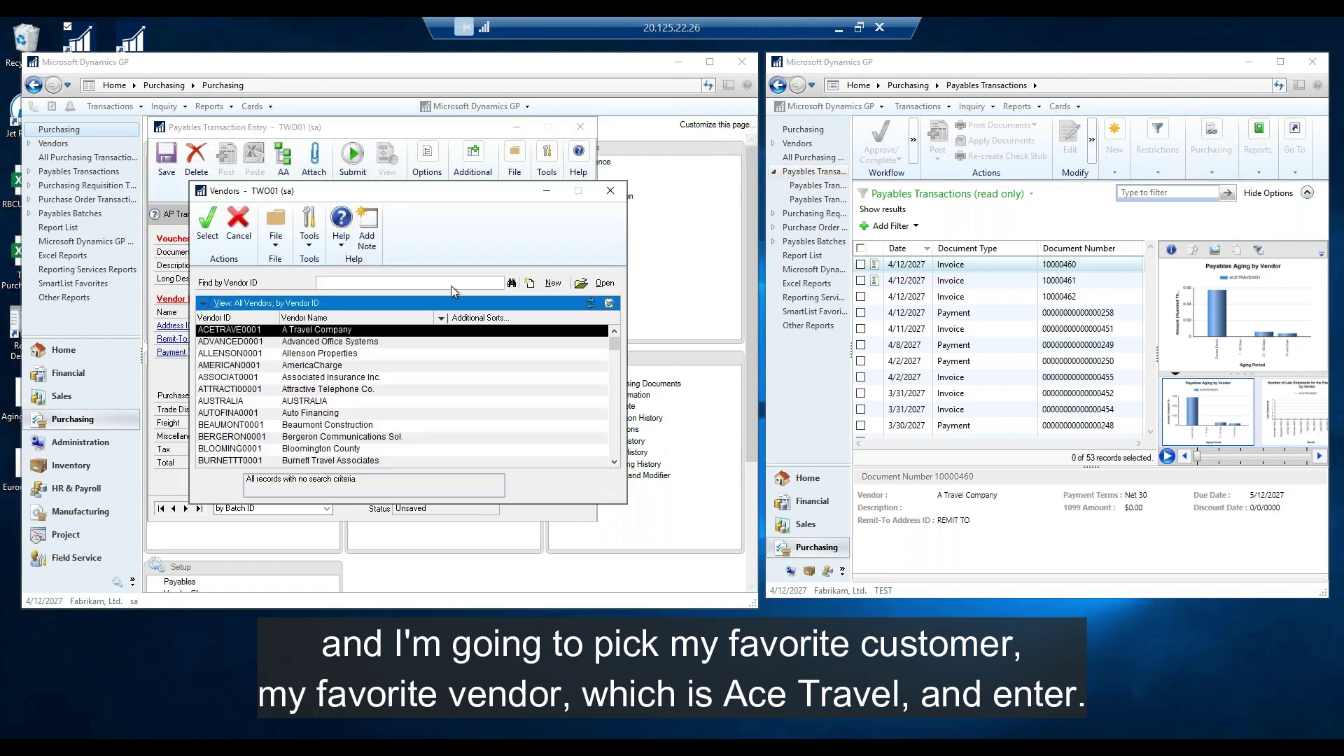
double_click(312, 330)
key(Tab)
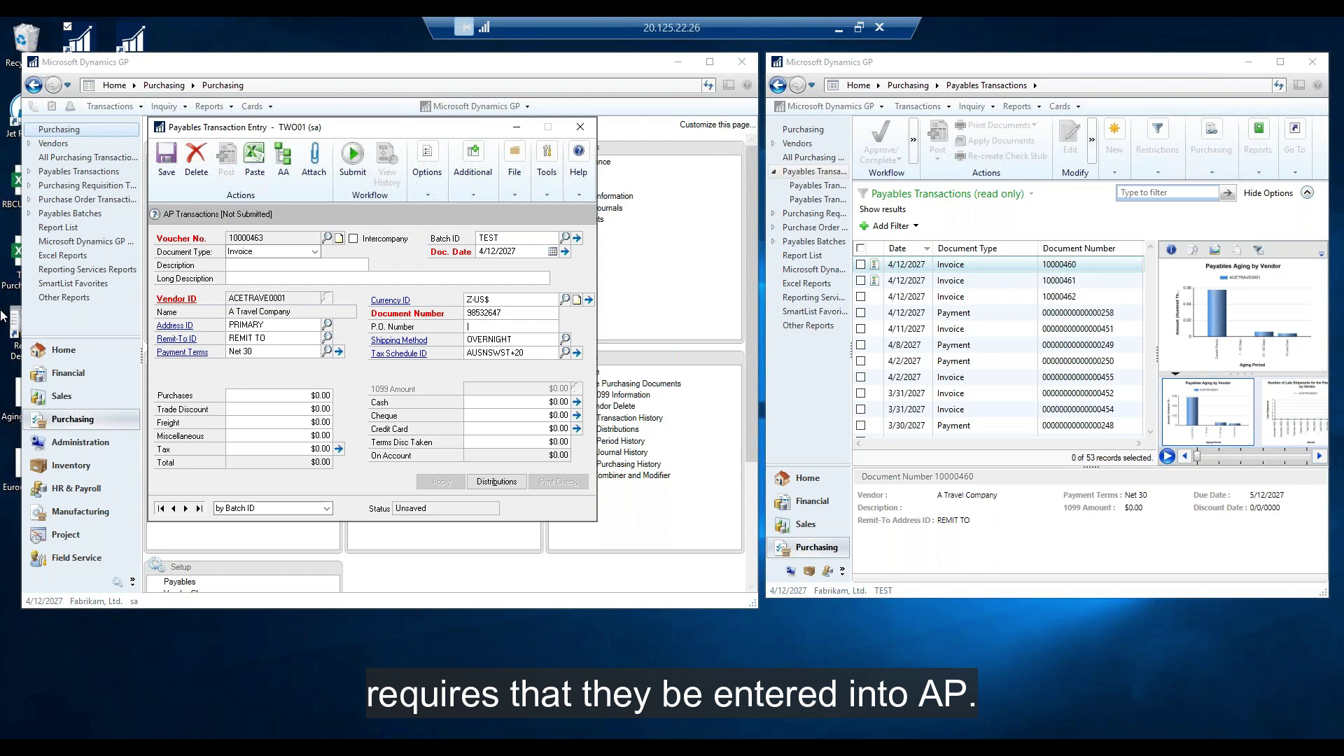
Step: Set the invoice's purchases amount to $10,001.00 and open its account distributions
click(313, 395)
text(1)
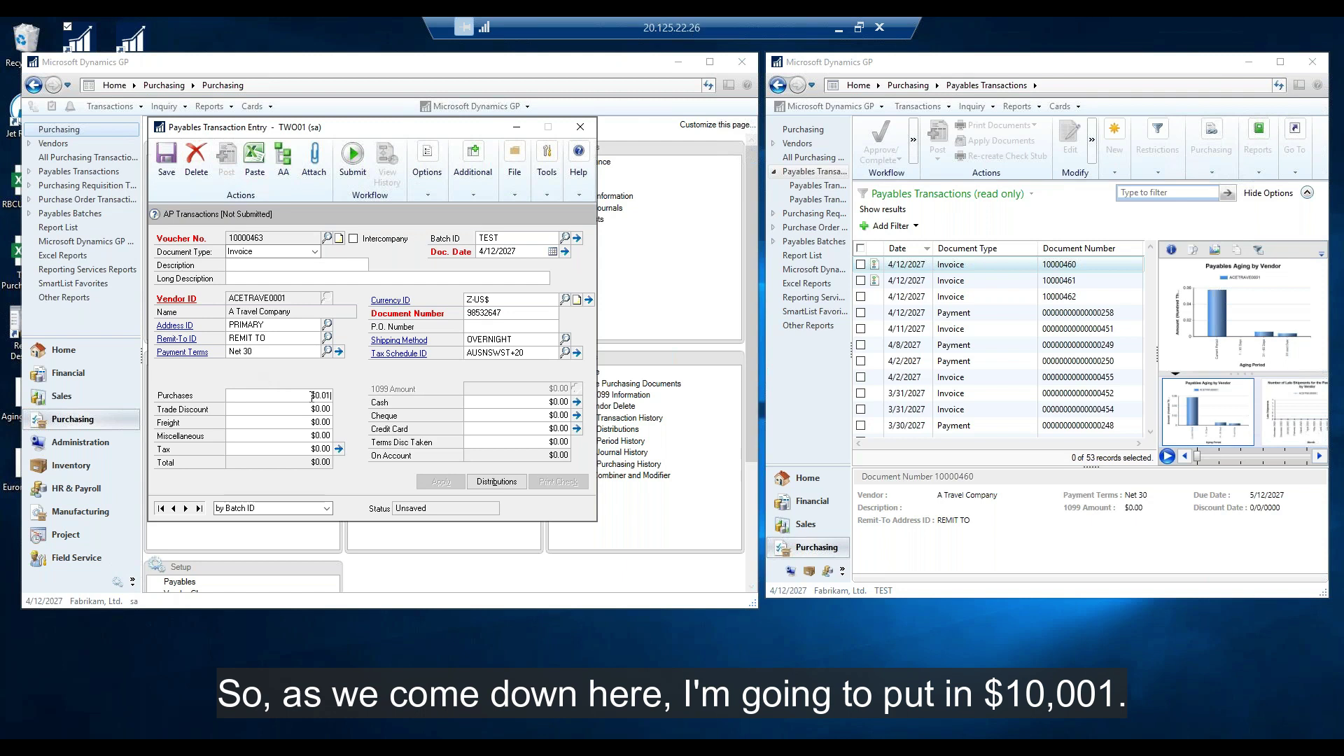
text(00.0)
text(1)
key(Tab)
key(Tab)
key(Tab)
key(Tab)
key(Tab)
key(Tab)
key(Tab)
key(Tab)
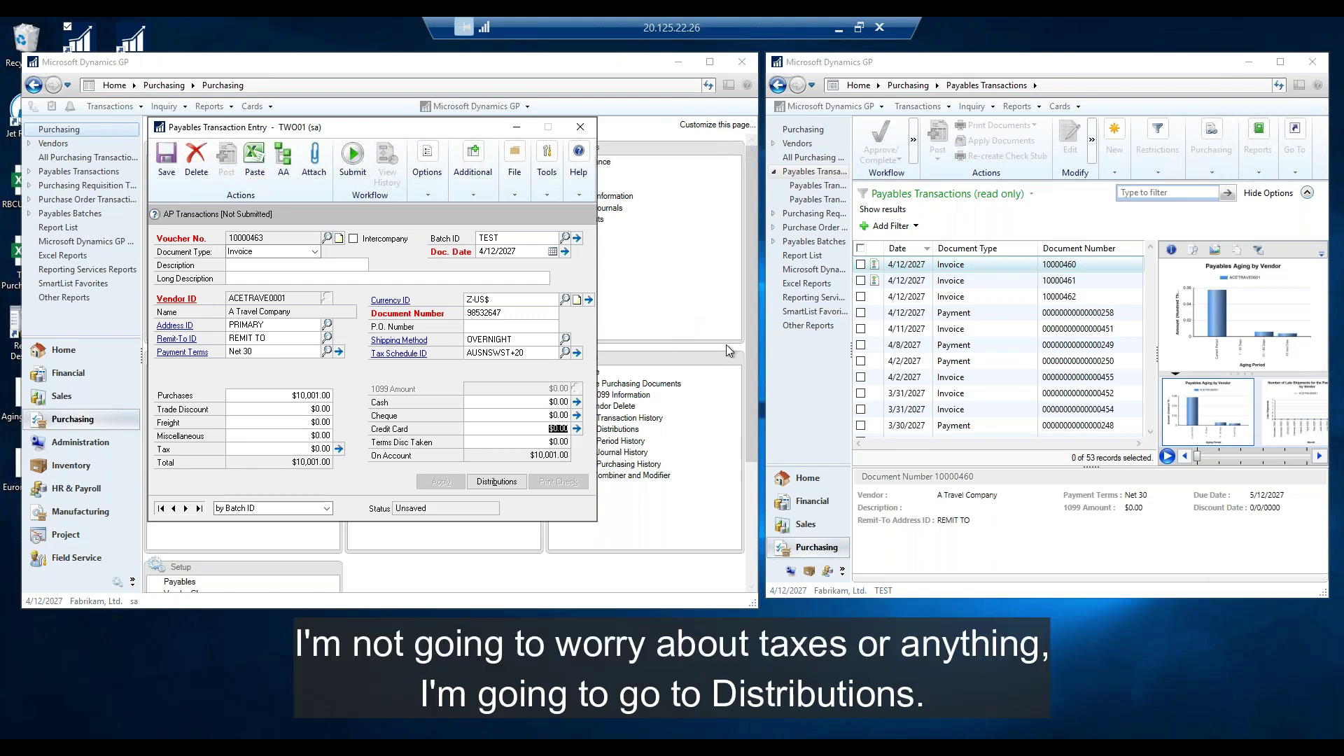
click(500, 484)
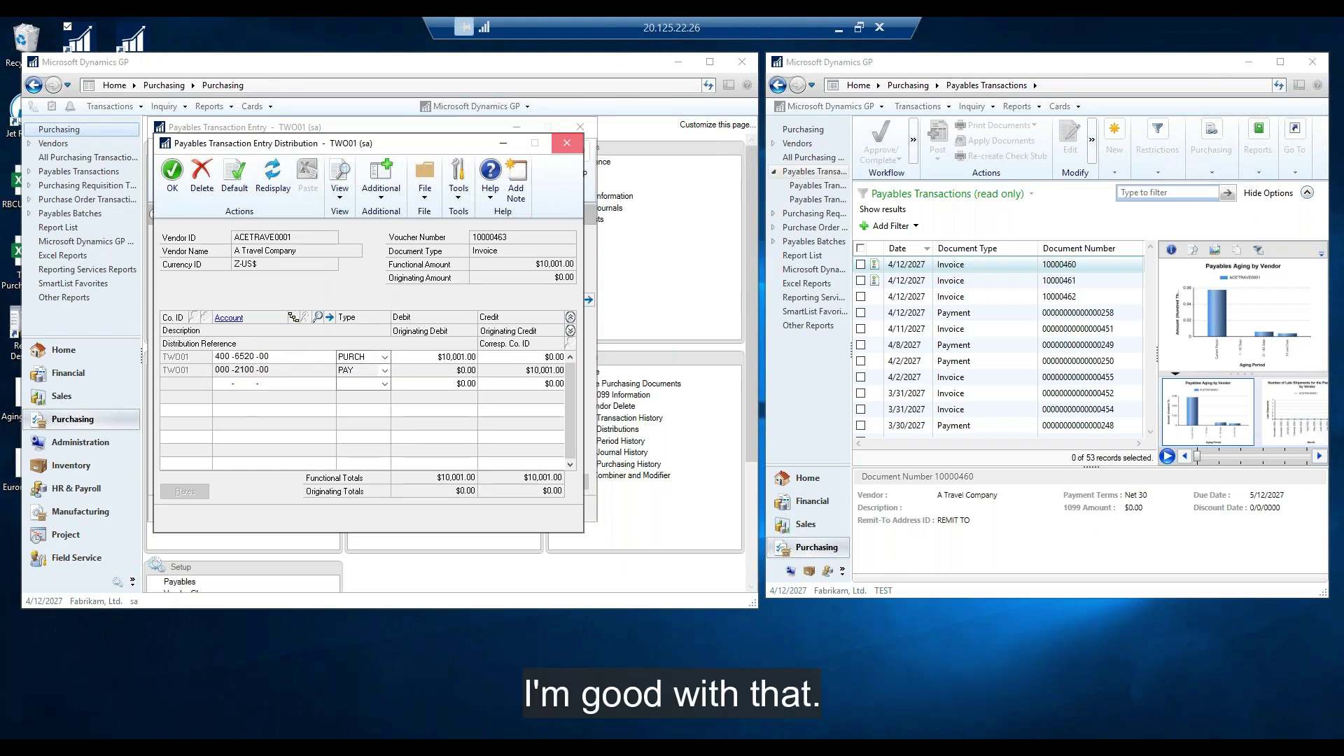
Step: Close the account distributions, save the invoice, and attach the sqinv PDF from the DocAttach Default folder to it
click(567, 143)
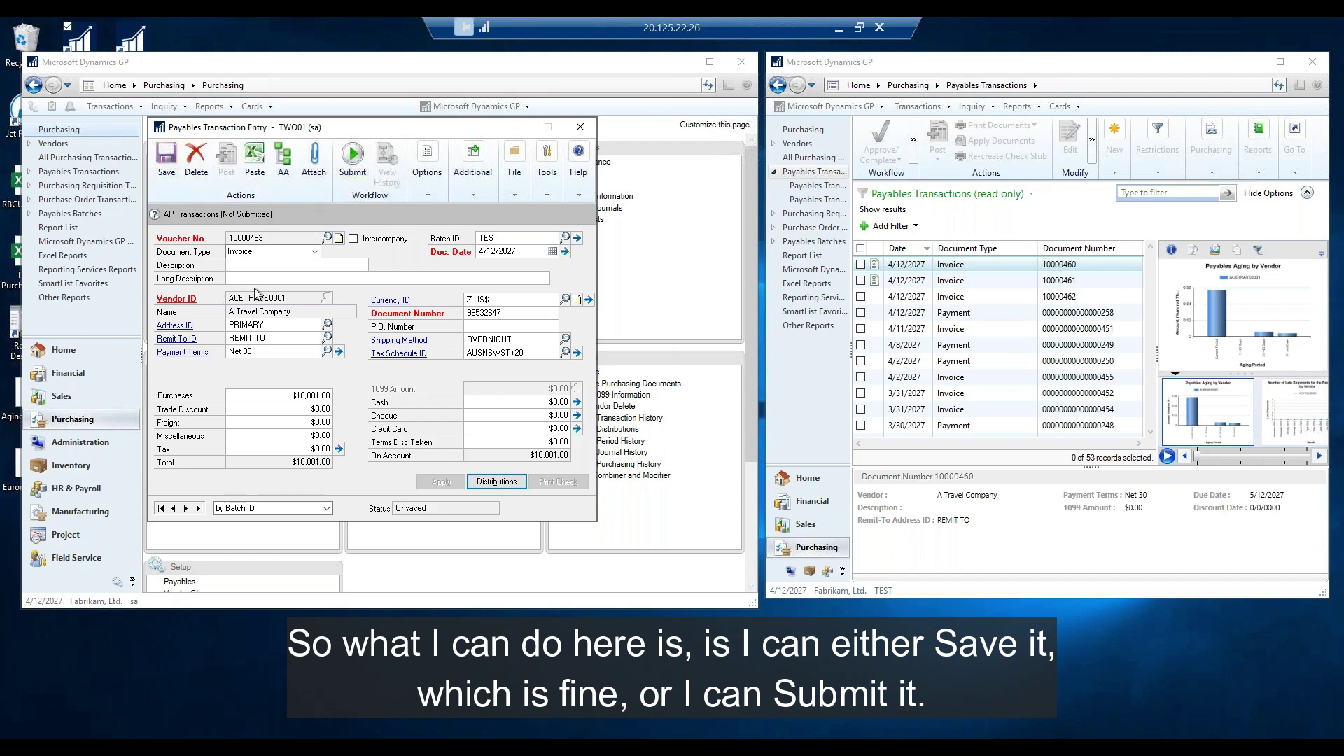
click(315, 152)
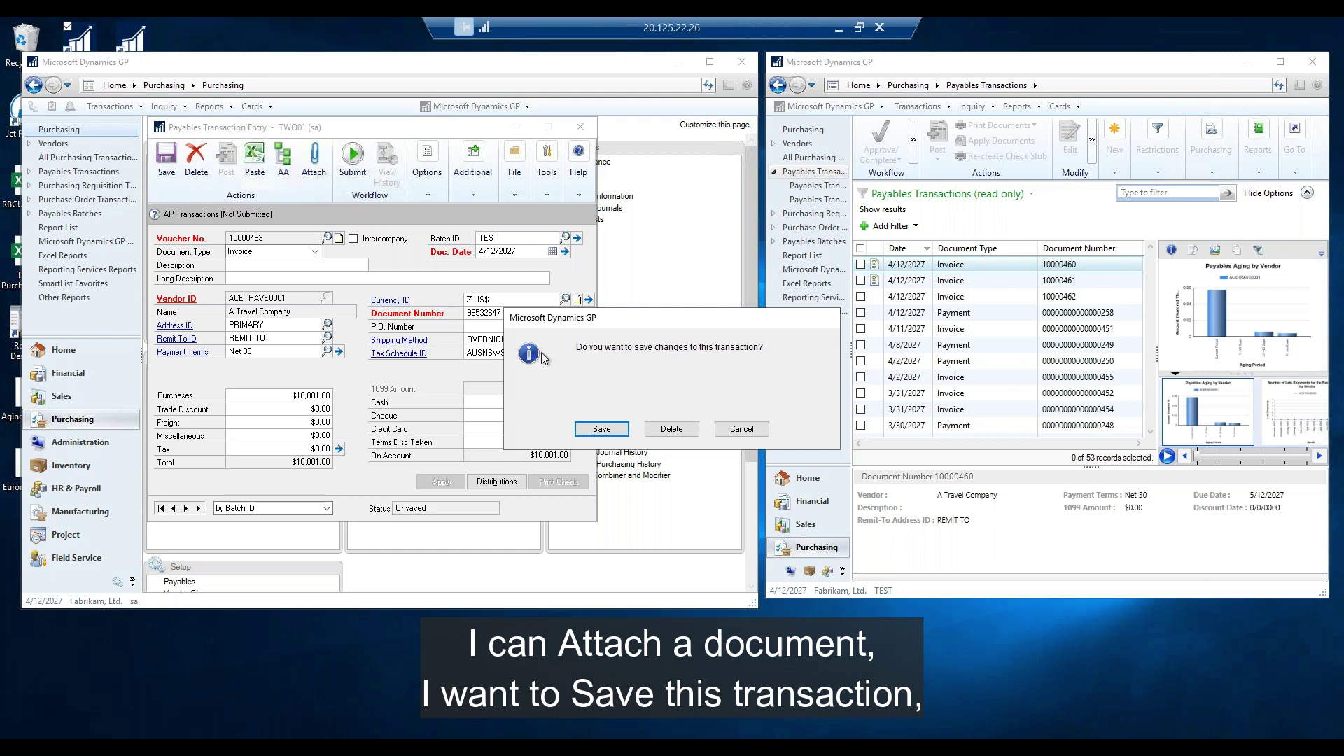
click(607, 428)
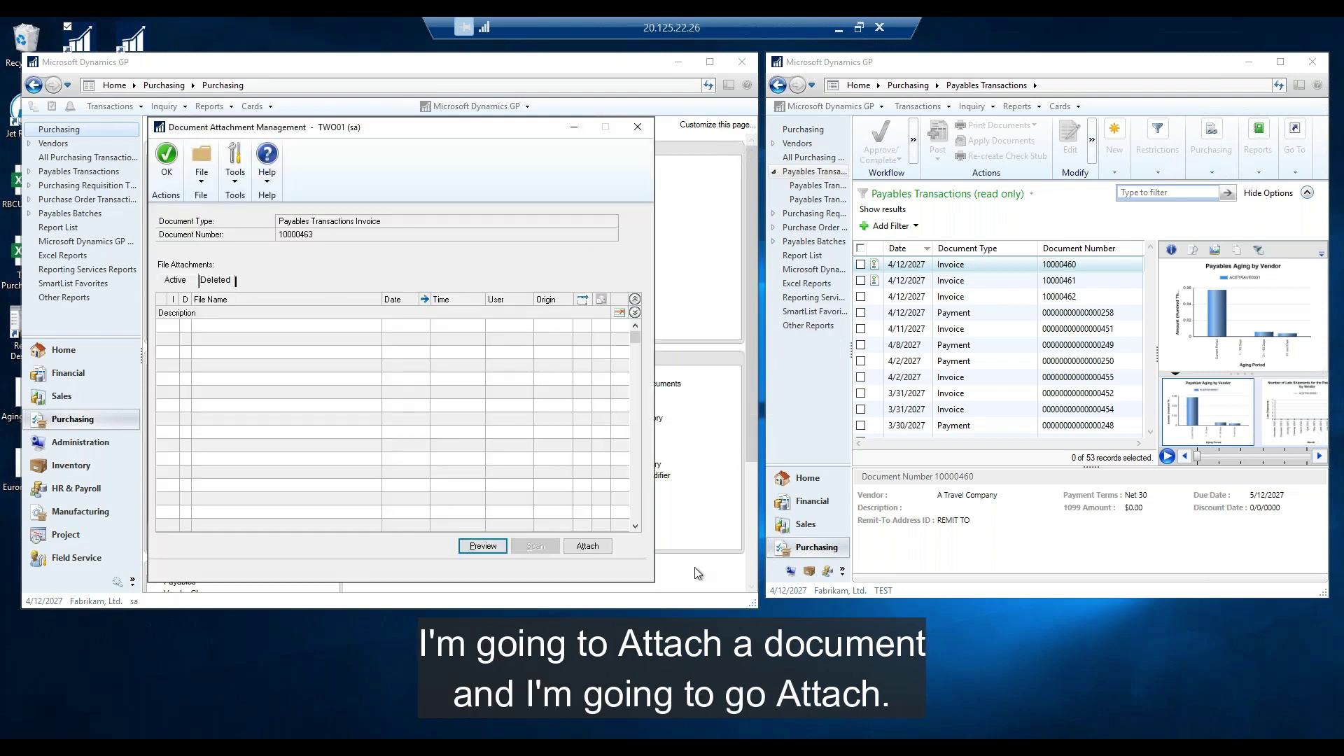
click(587, 546)
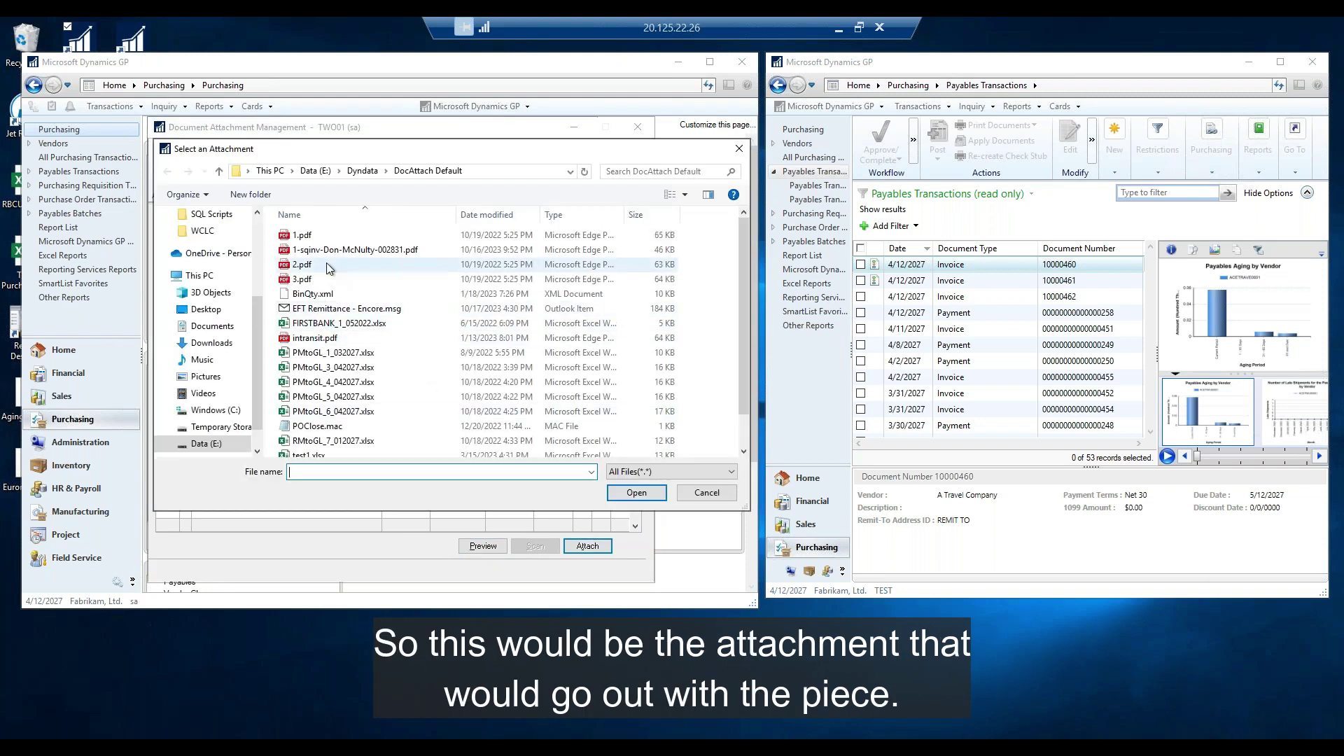
double_click(340, 251)
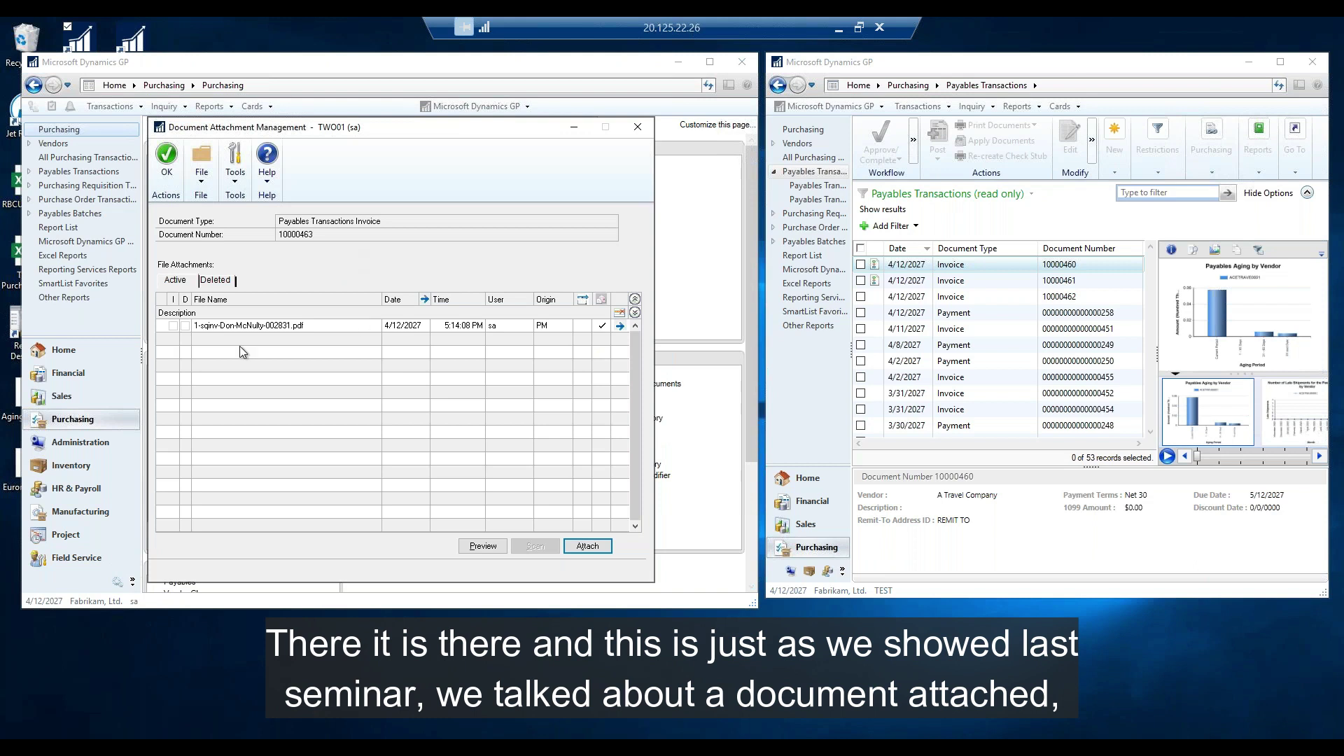
Step: Preview the attached PDF, close it, and confirm the invoice's document attachments
click(243, 325)
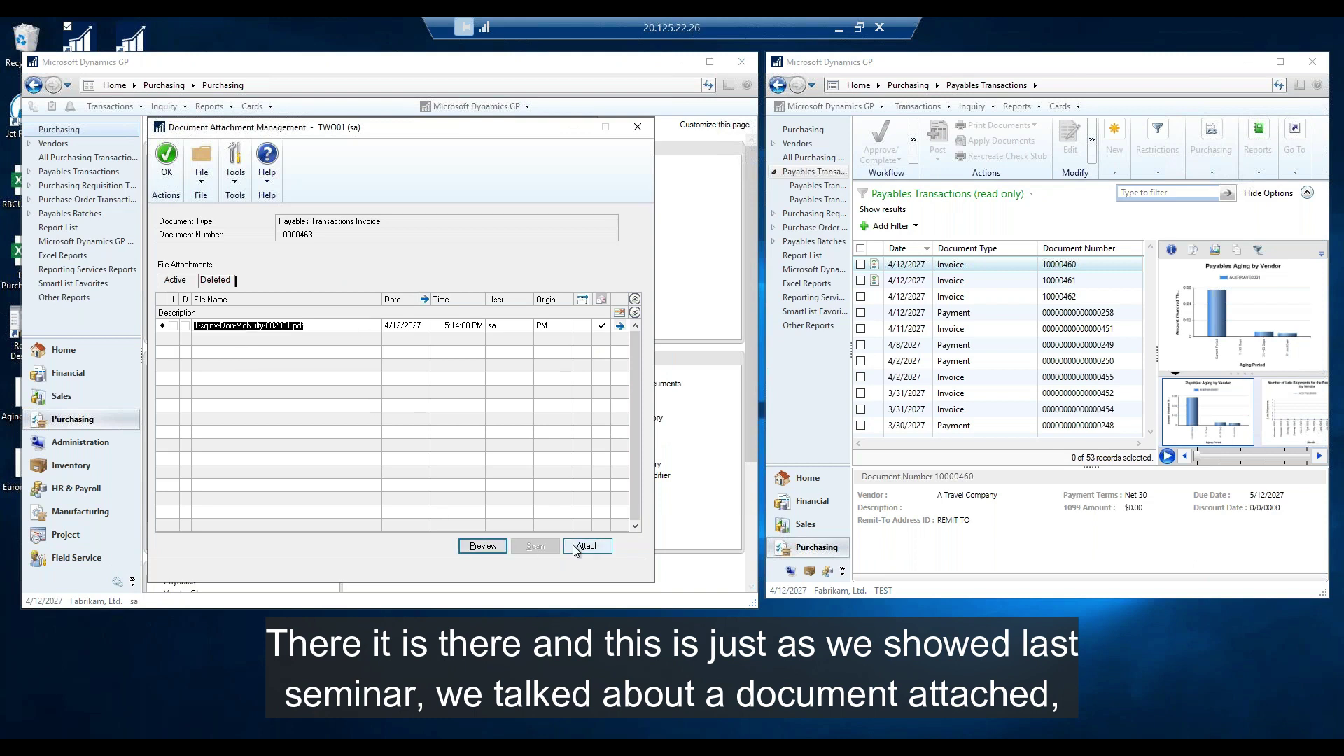
click(491, 548)
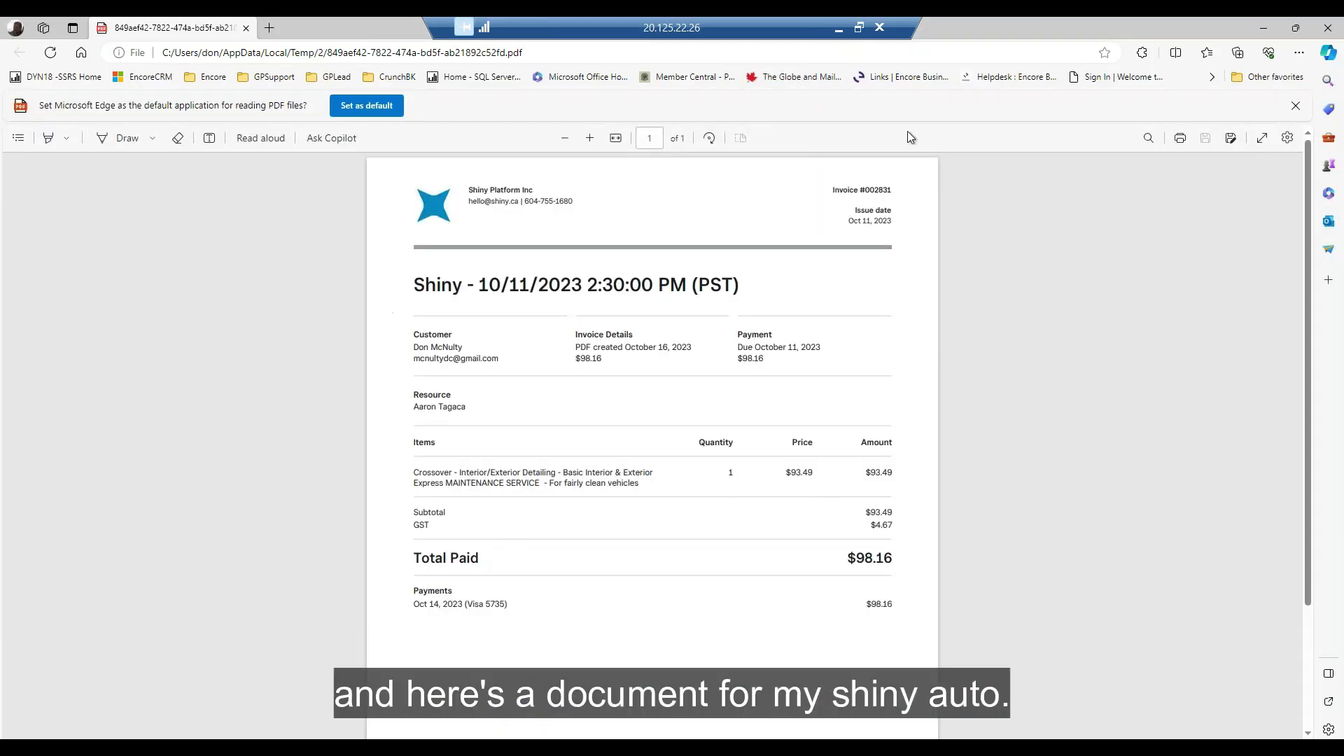
click(1327, 29)
click(174, 168)
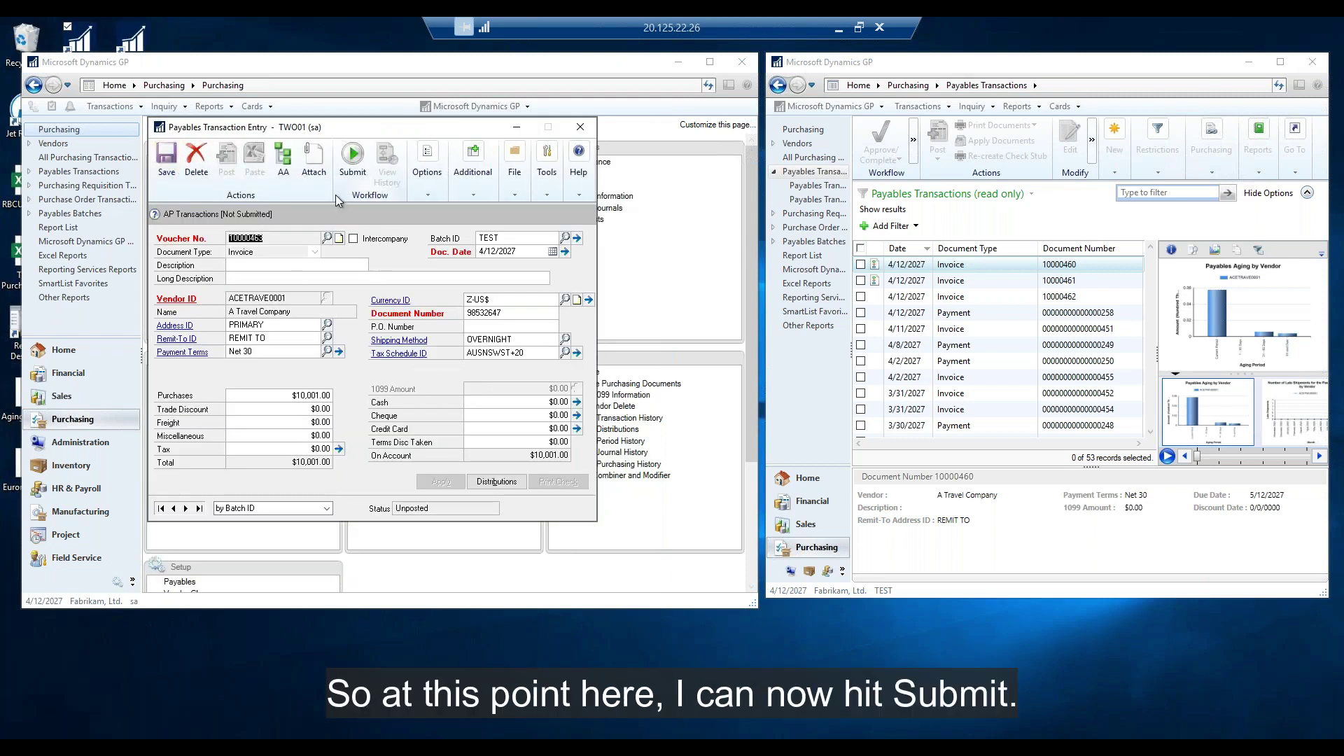
Step: Submit the invoice for workflow approval with the comment "please approve ASAP"
click(354, 155)
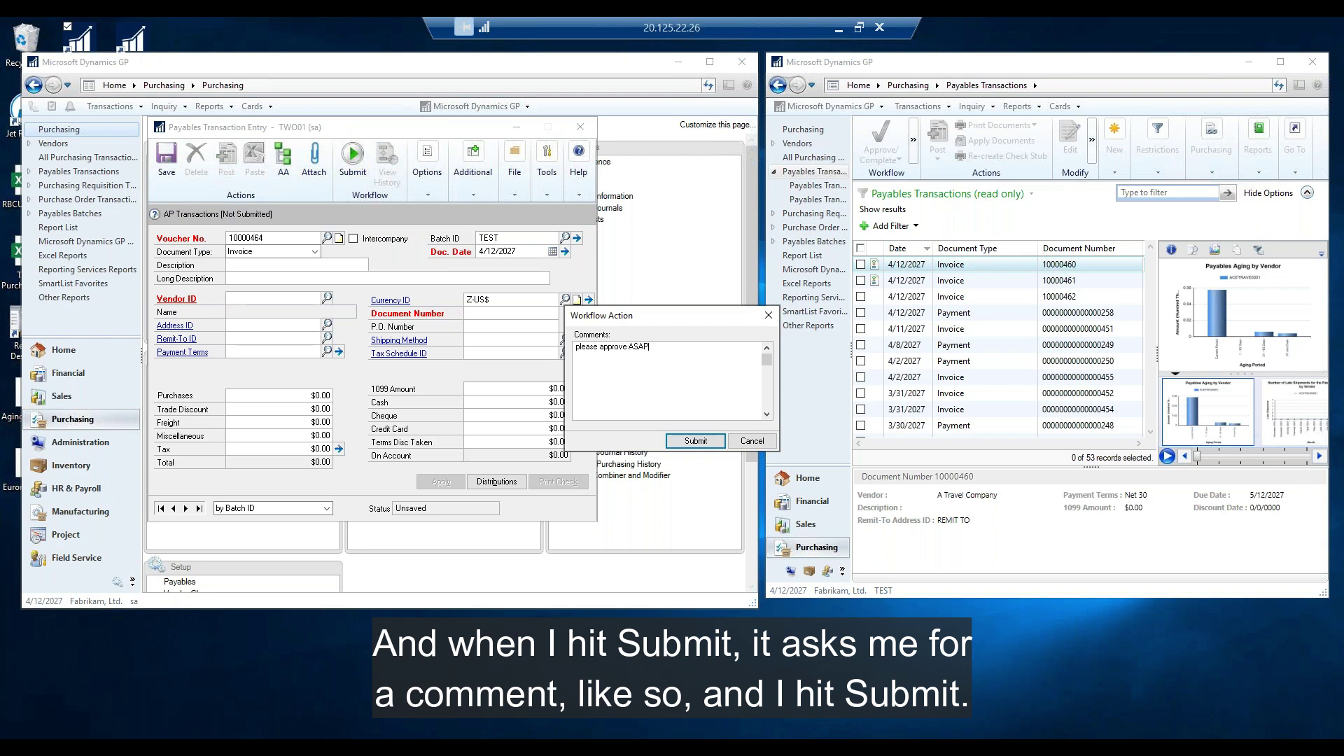
click(685, 441)
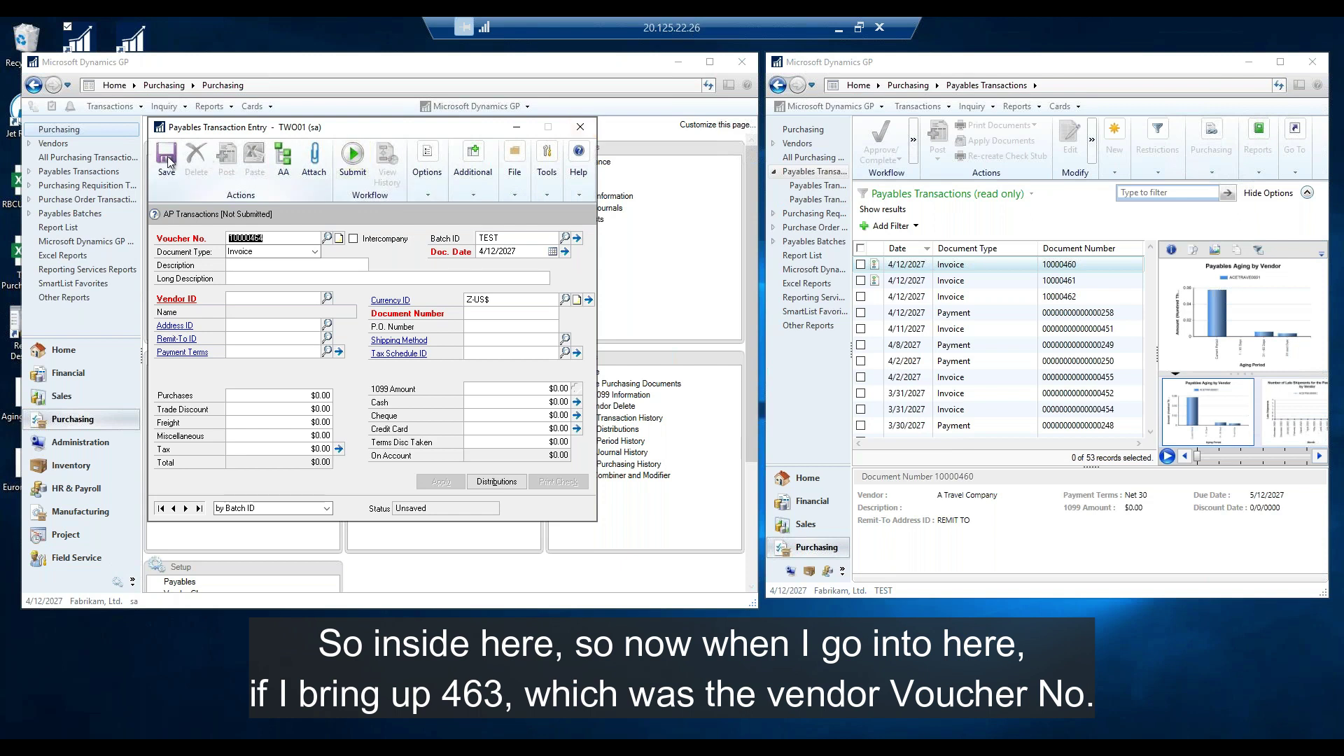
Step: Bring up voucher 10000463 in Payables Transaction Entry and examine its available workflow actions and workflow history
click(262, 236)
key(BackSpace)
text(3)
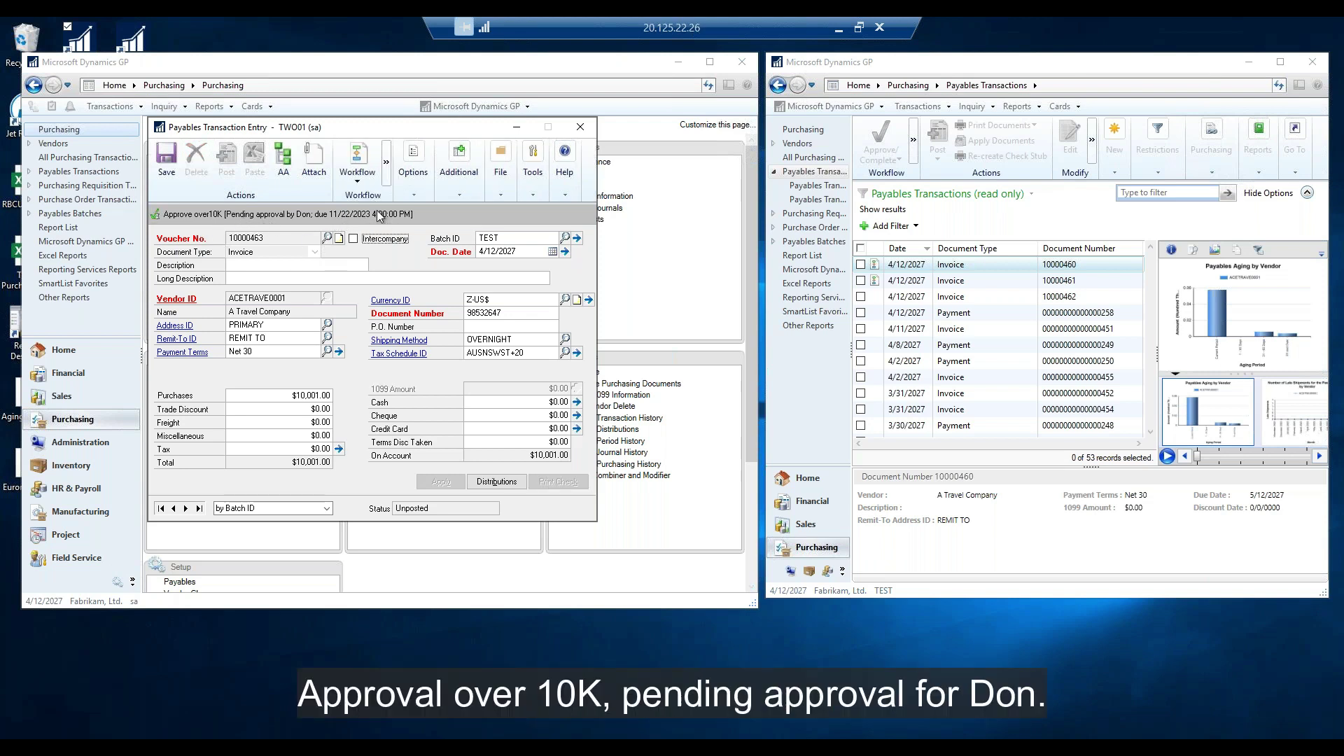
click(358, 168)
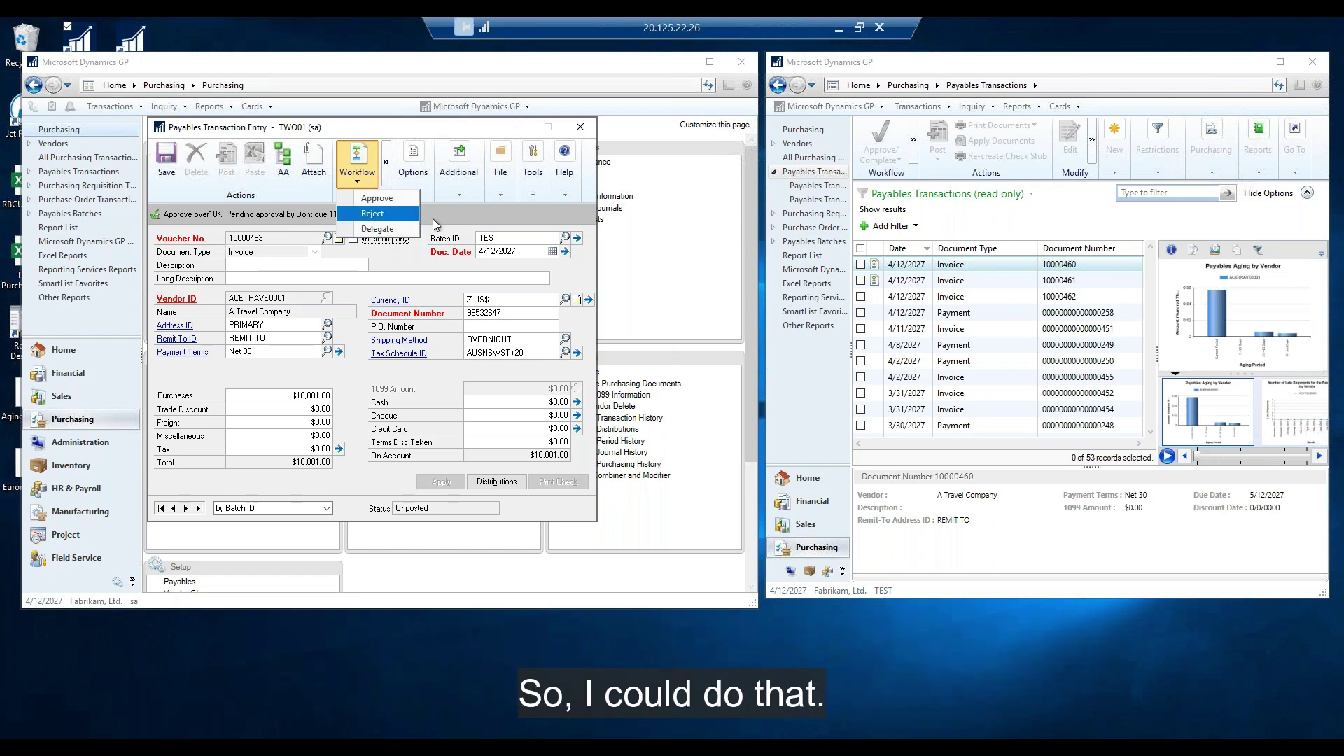
click(386, 165)
click(434, 197)
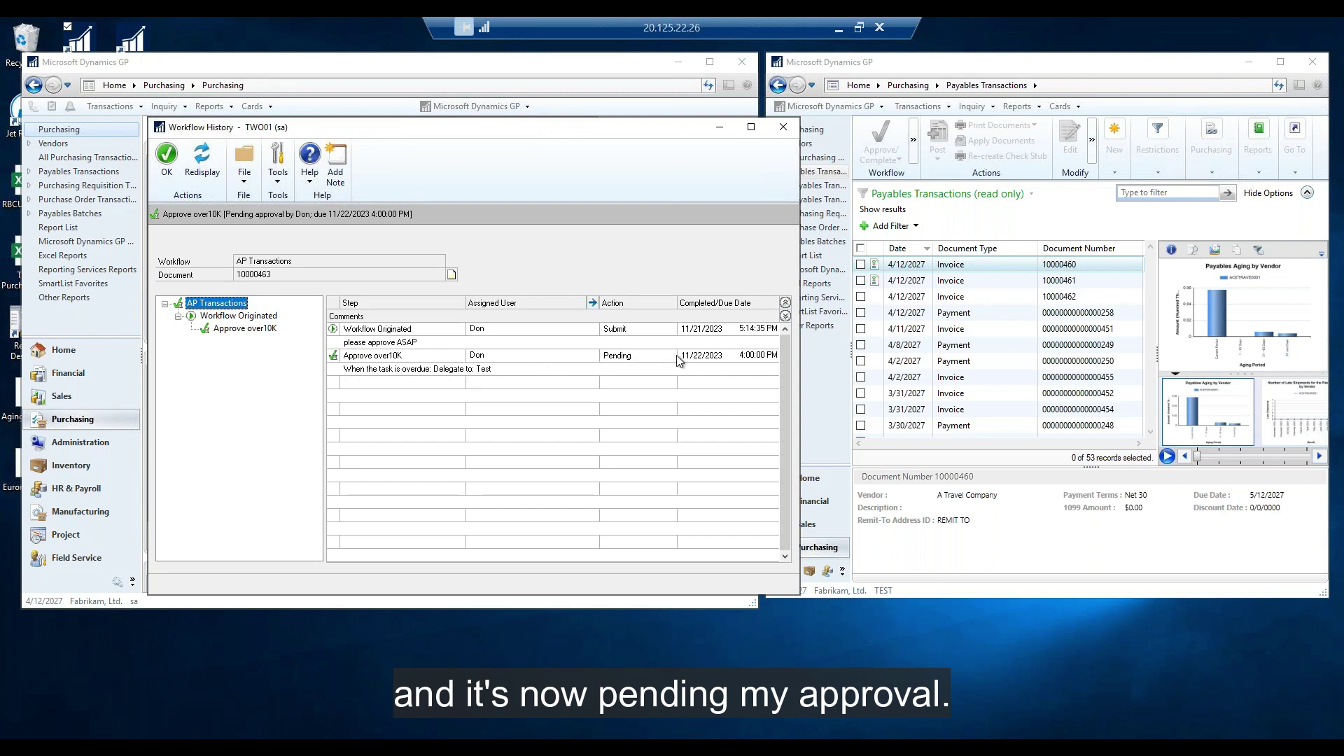
click(782, 128)
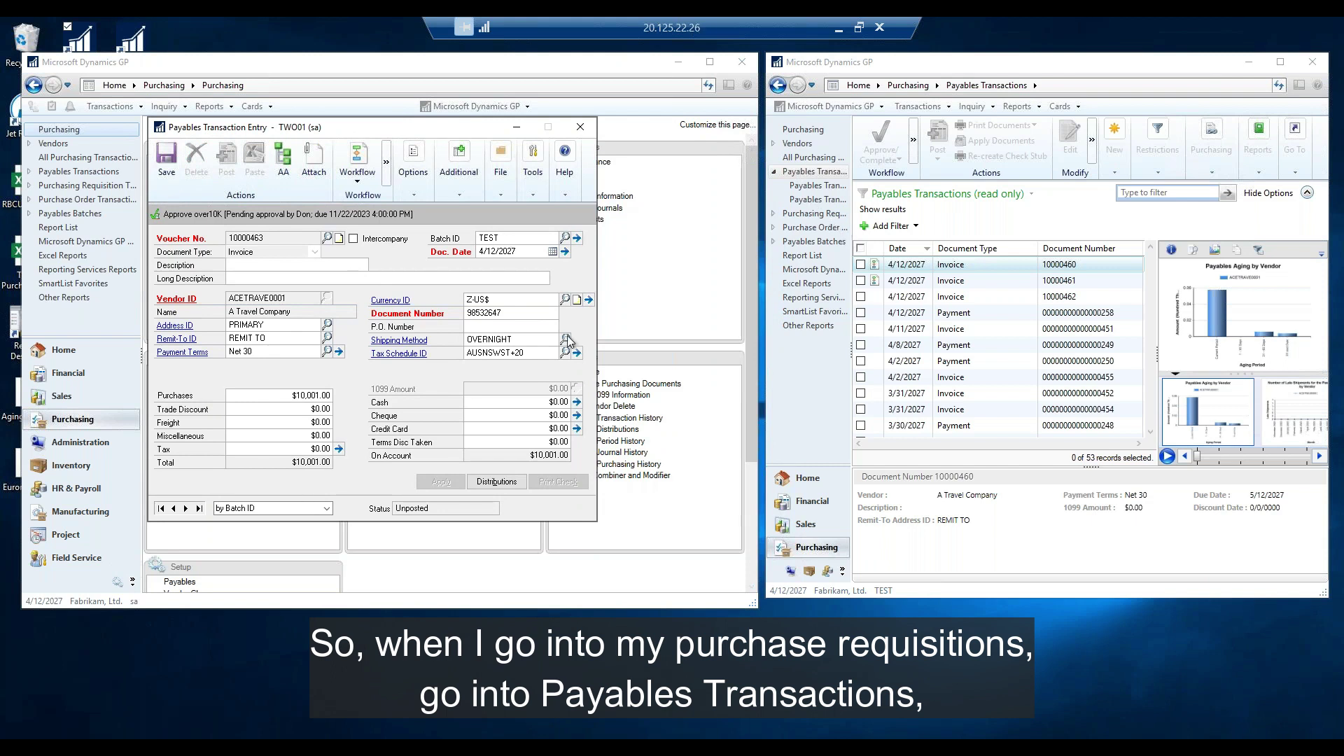
Step: Open the Payables Transactions Pending Approval list in both Dynamics GP windows
click(73, 219)
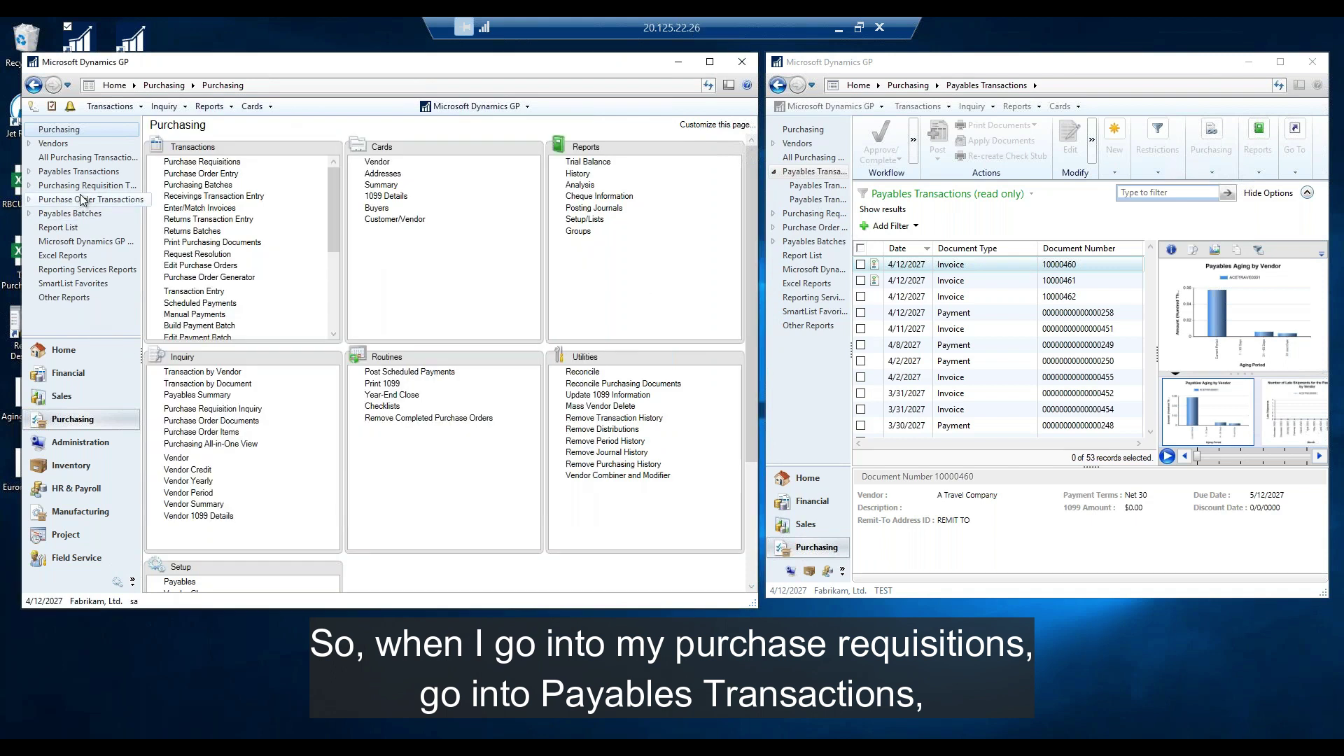
click(78, 175)
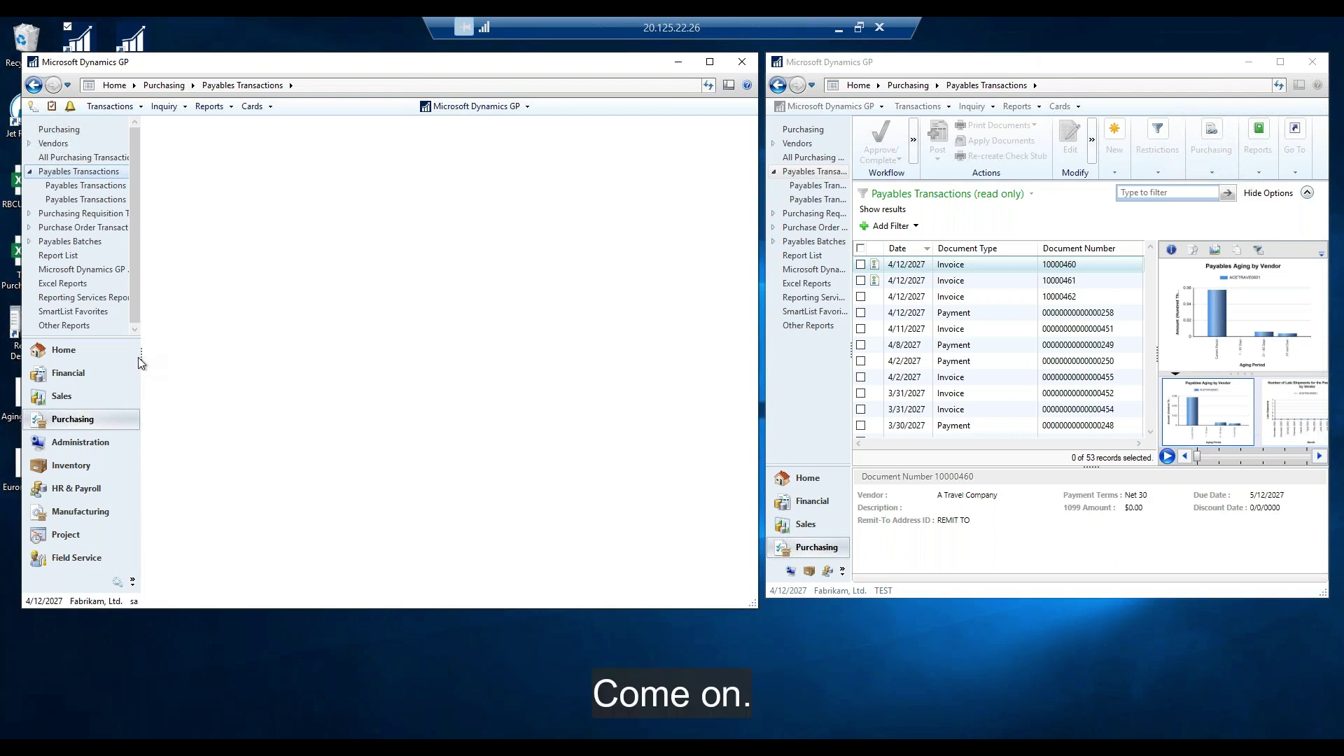
click(97, 188)
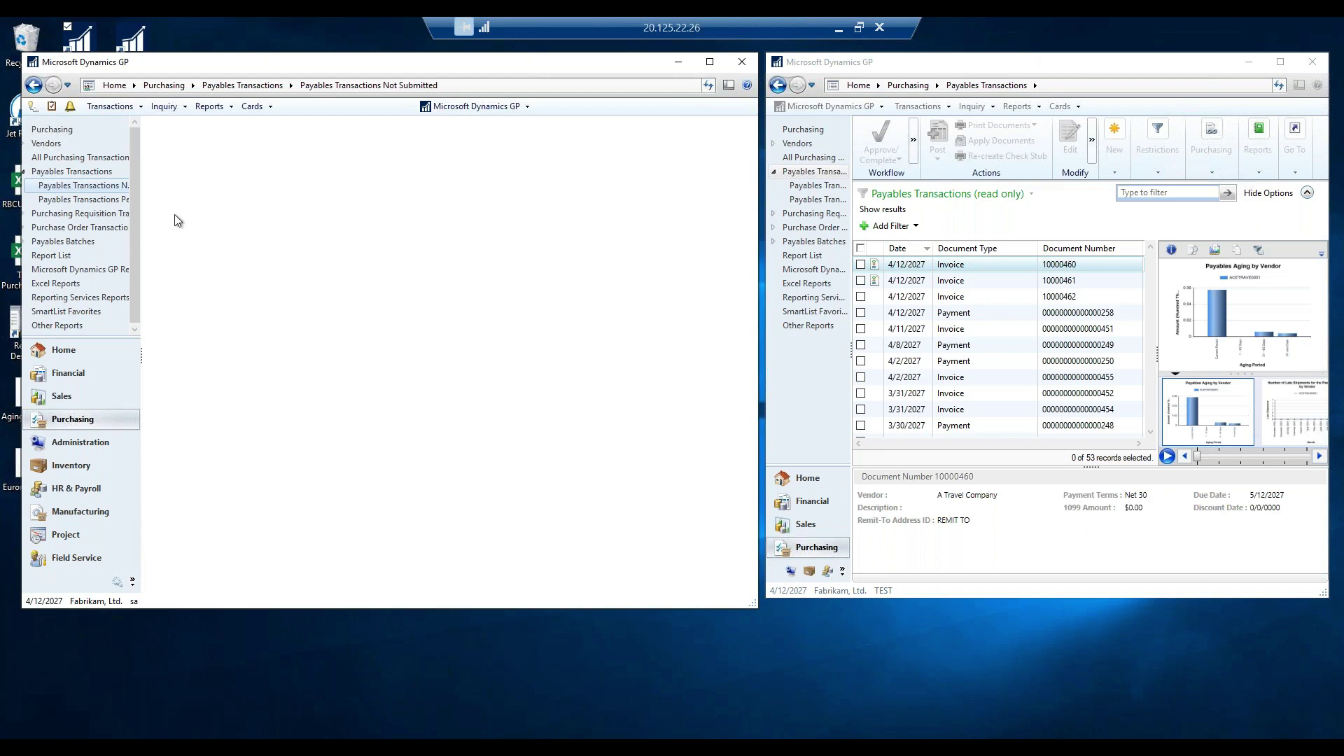
click(814, 201)
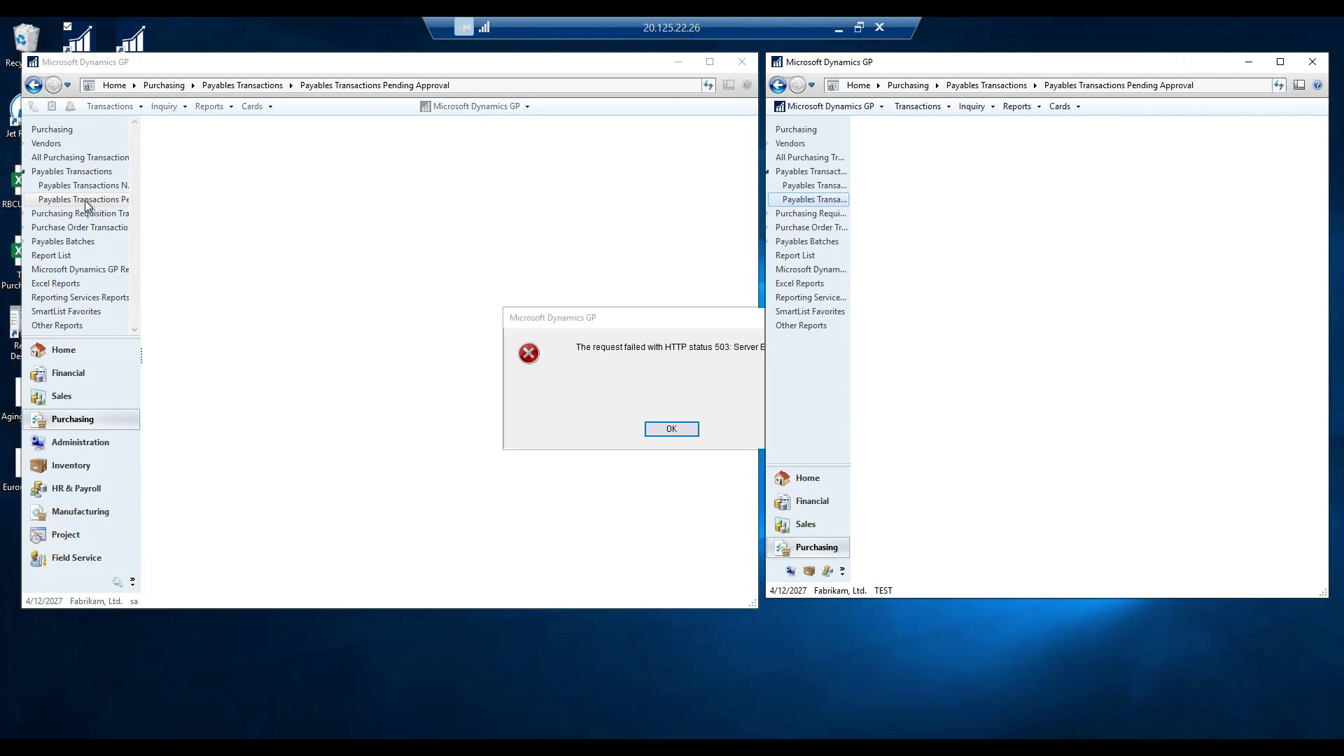
click(662, 431)
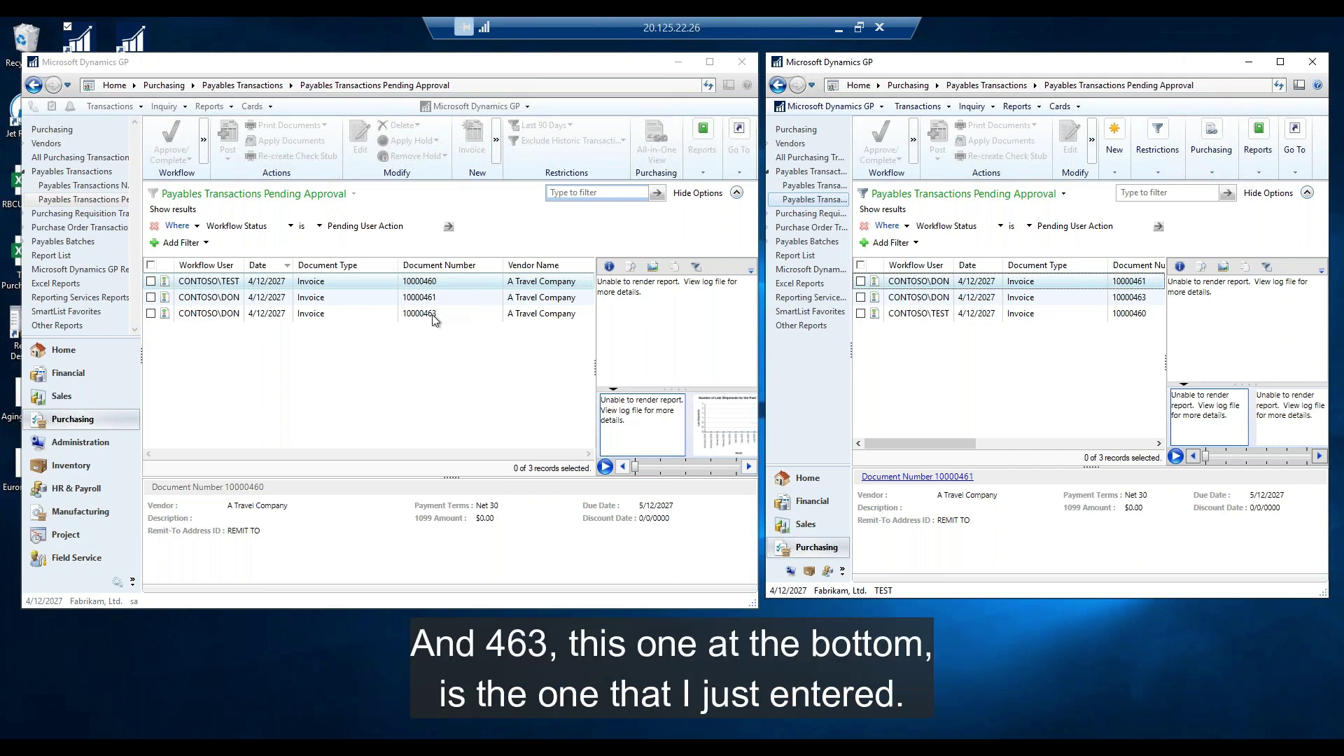
click(564, 455)
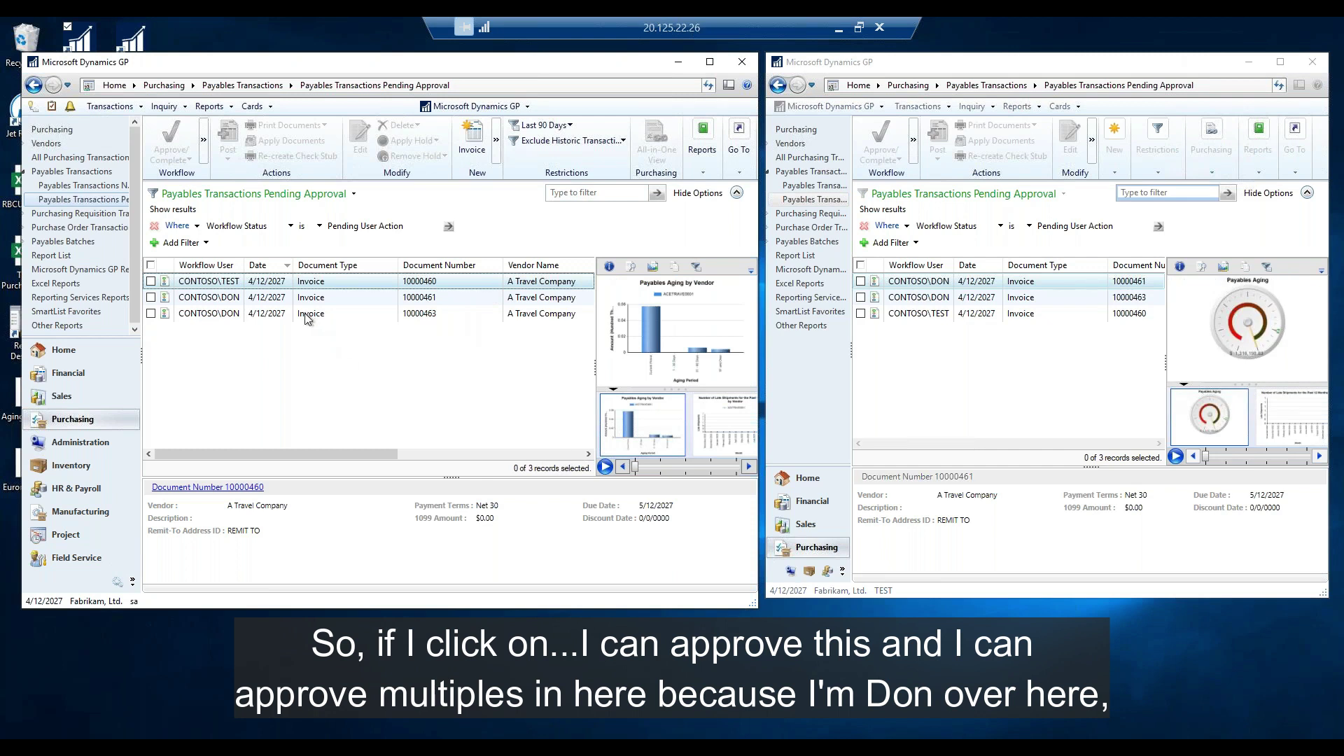
Step: Mark only invoice 10000463 in the pending approval list, clearing the mark on invoice 10000461
click(151, 314)
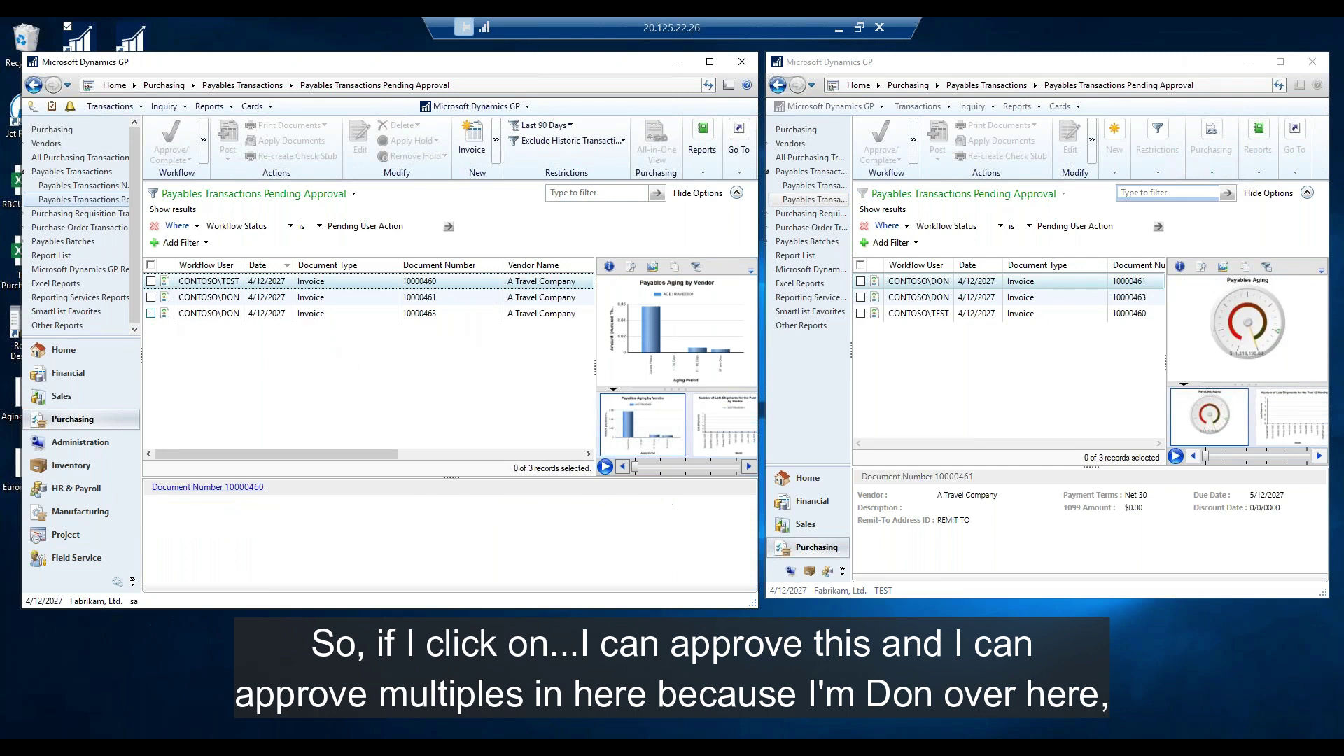
click(151, 297)
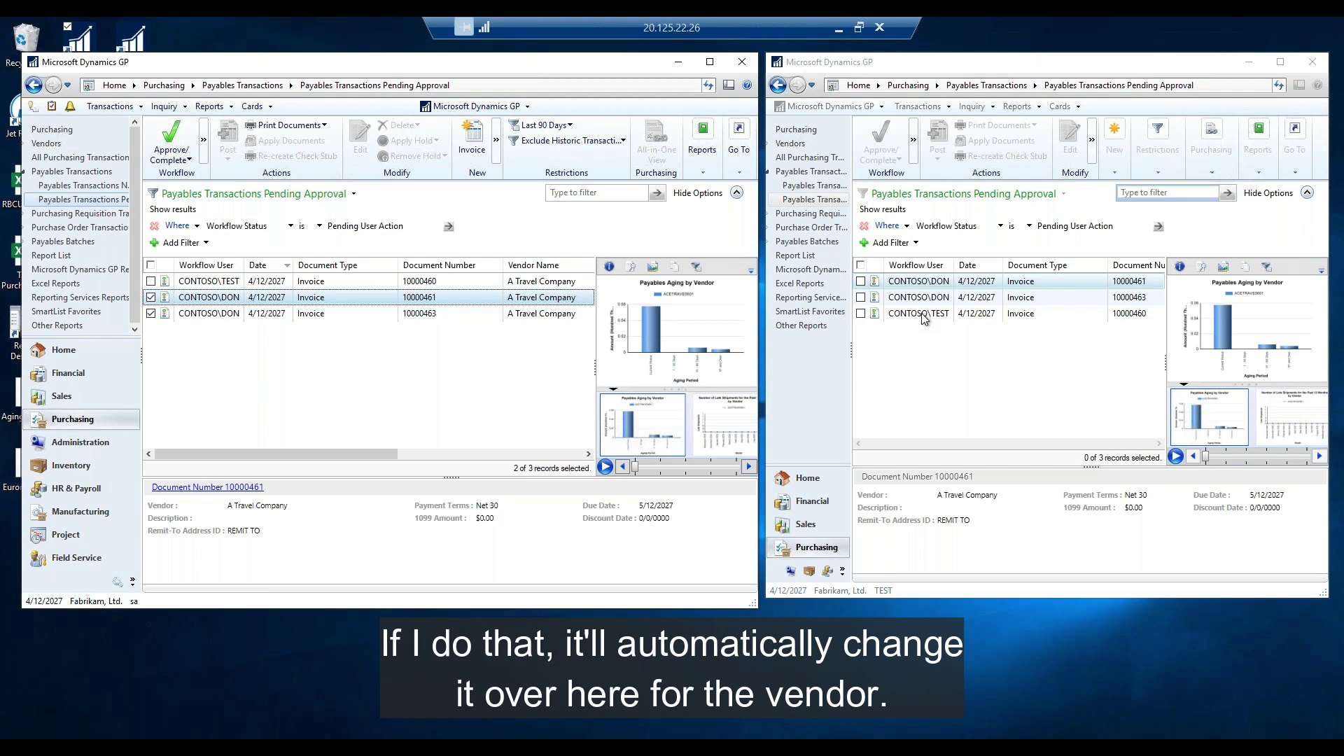
click(151, 298)
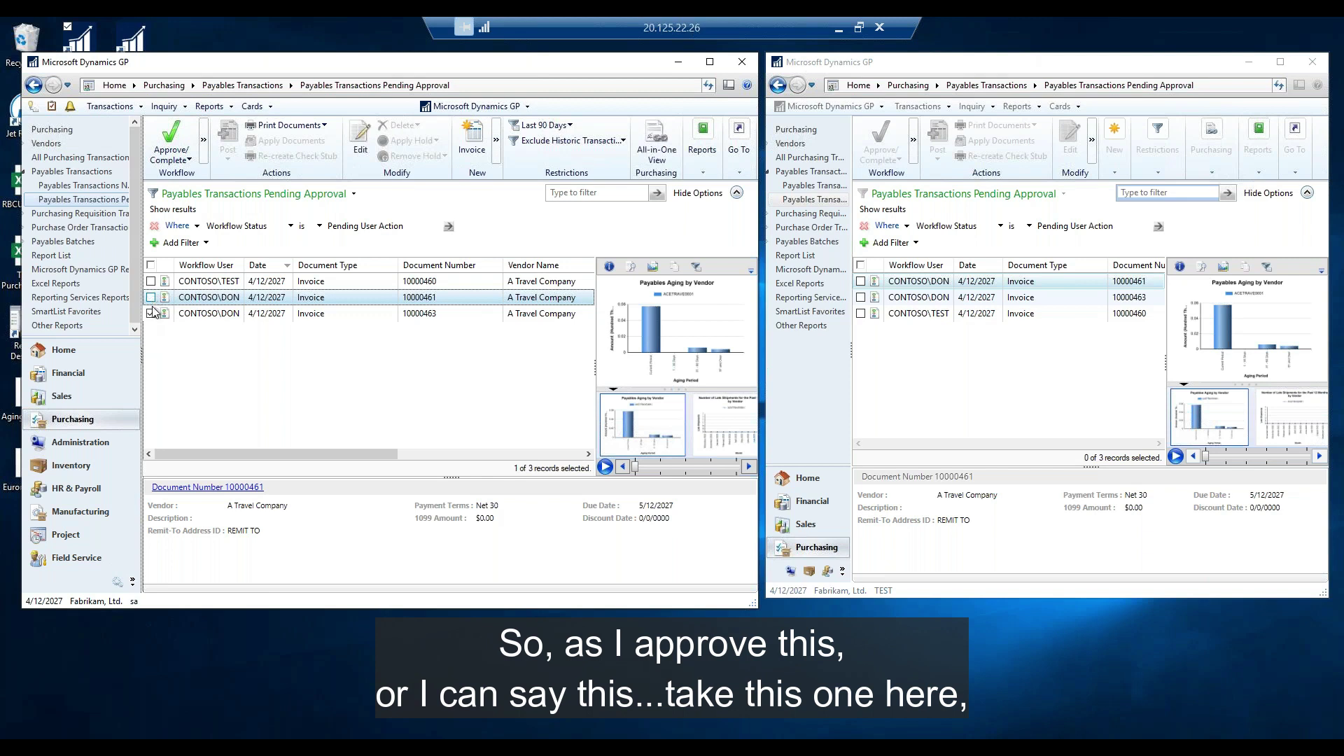
click(201, 319)
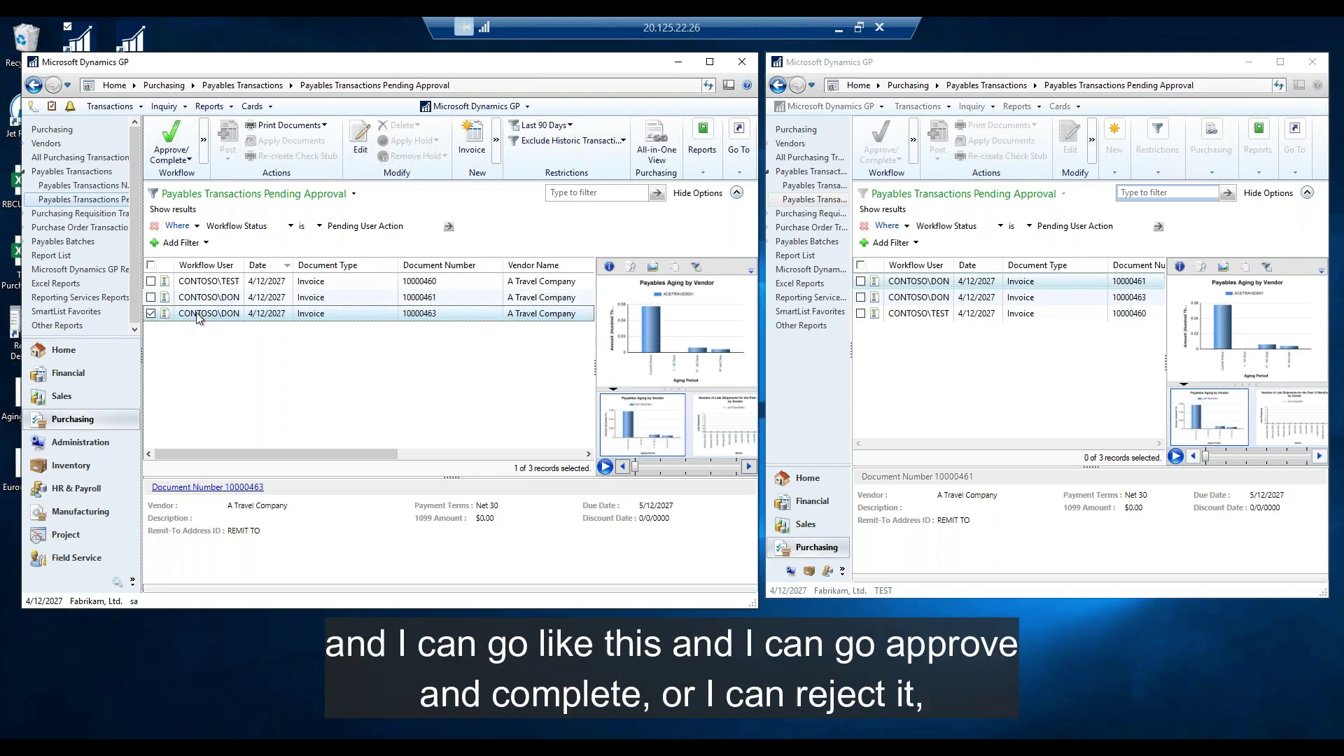
click(178, 166)
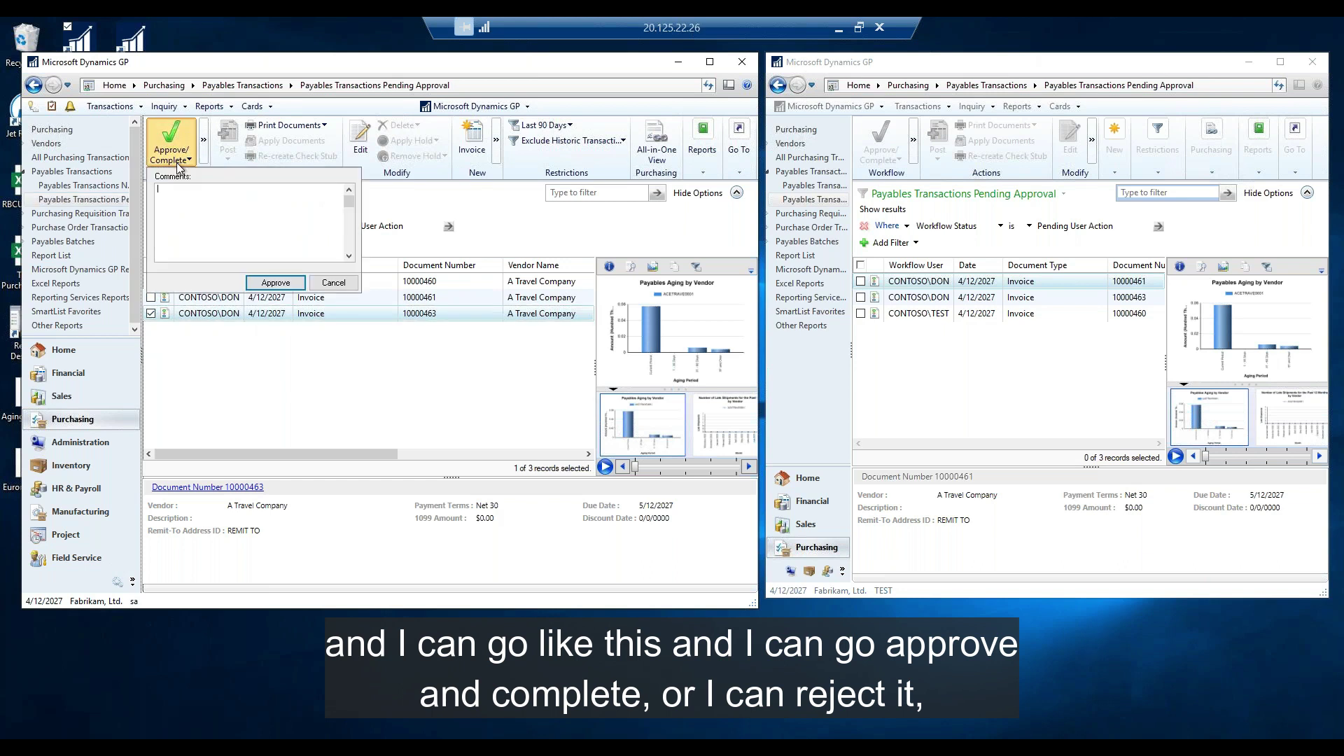
click(335, 283)
click(206, 143)
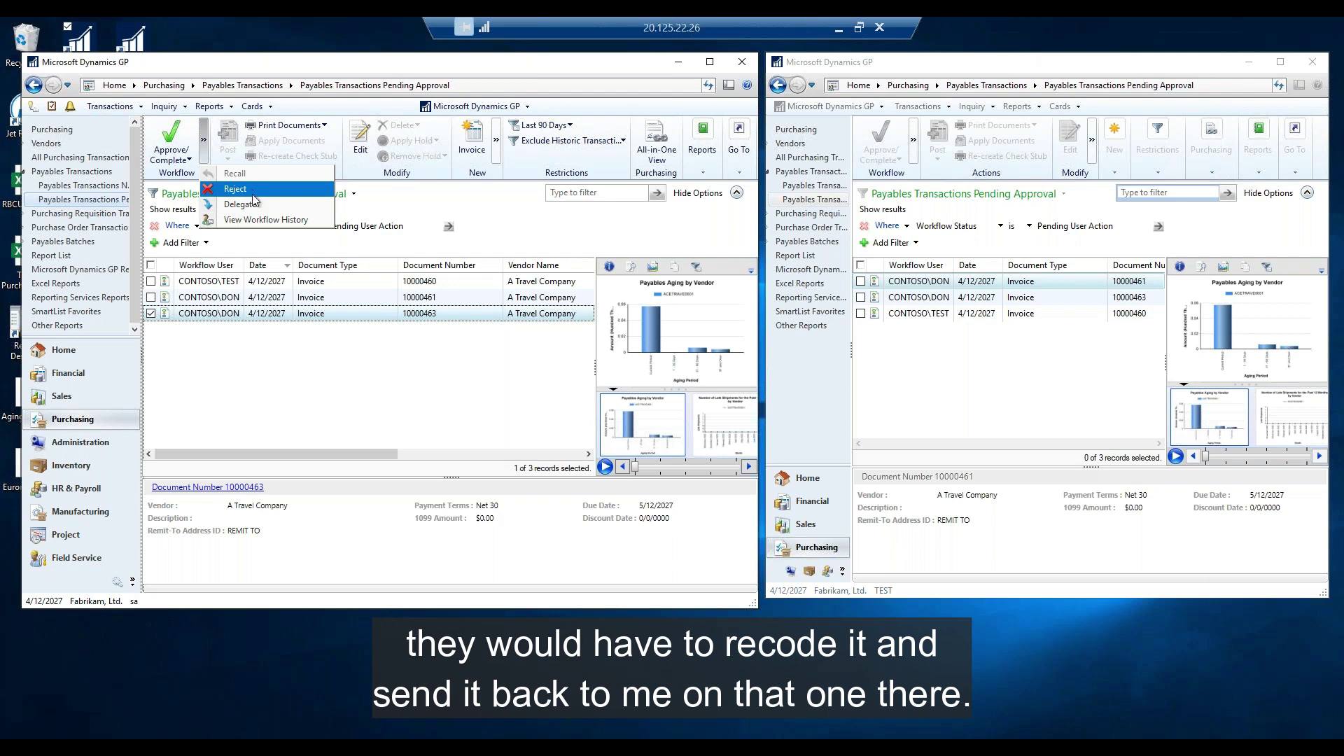
Step: Approve the marked invoice 10000463 with the comment "ok to pay"
click(170, 145)
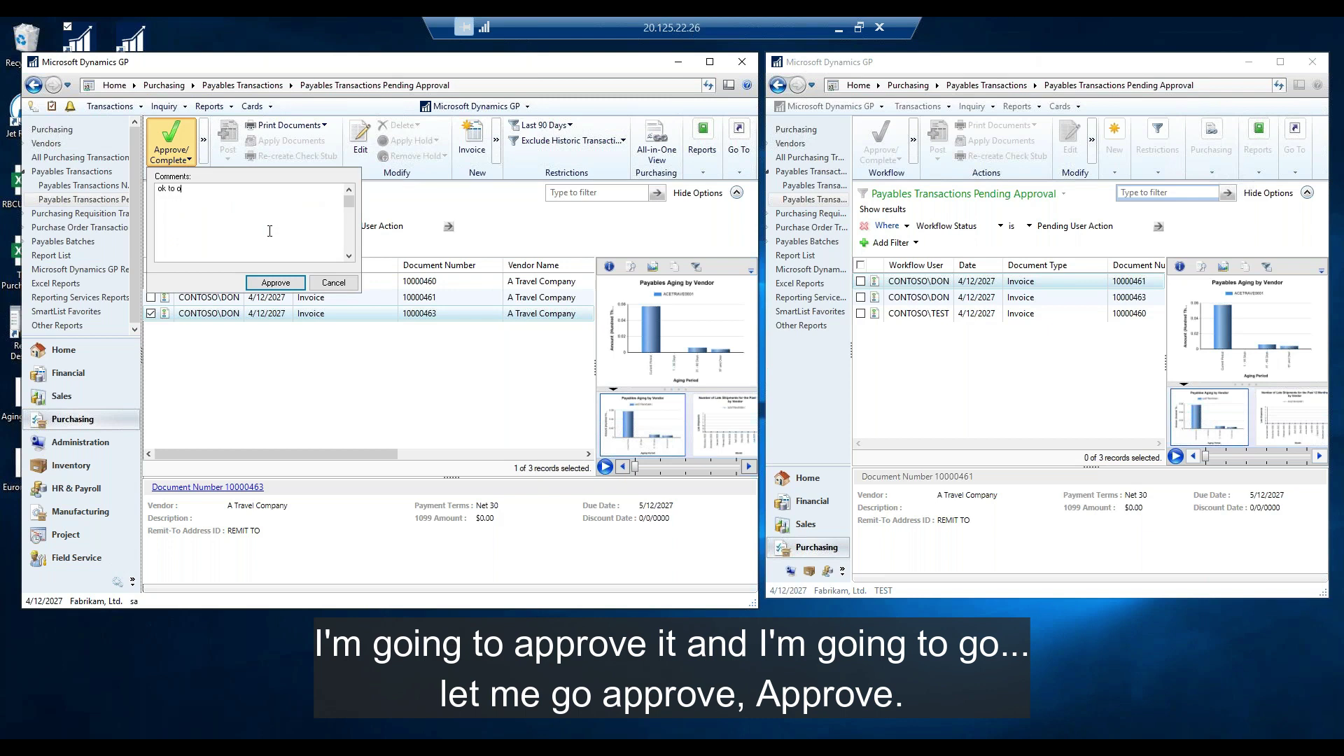
text(ok to pay)
click(276, 283)
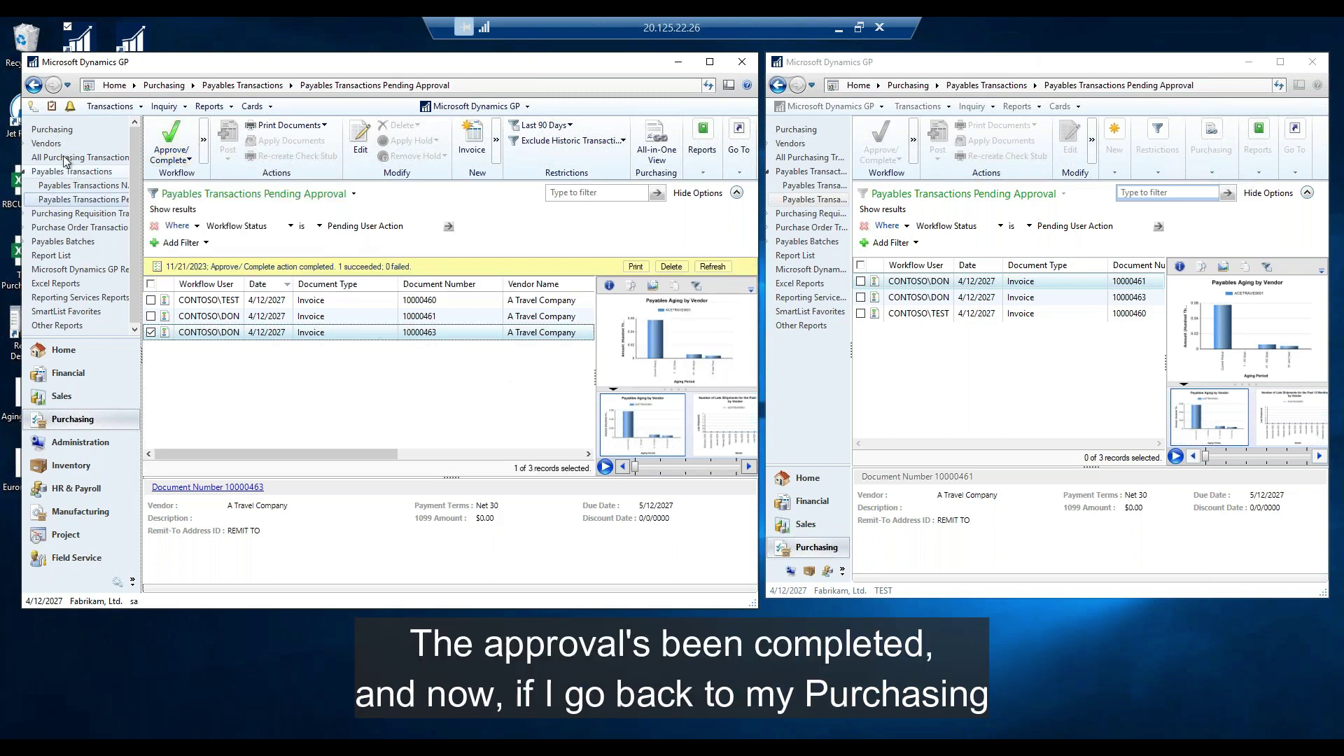
Step: Reload voucher 10000463 in a fresh Payables Transaction Entry to check its approval status, and close the window
click(53, 130)
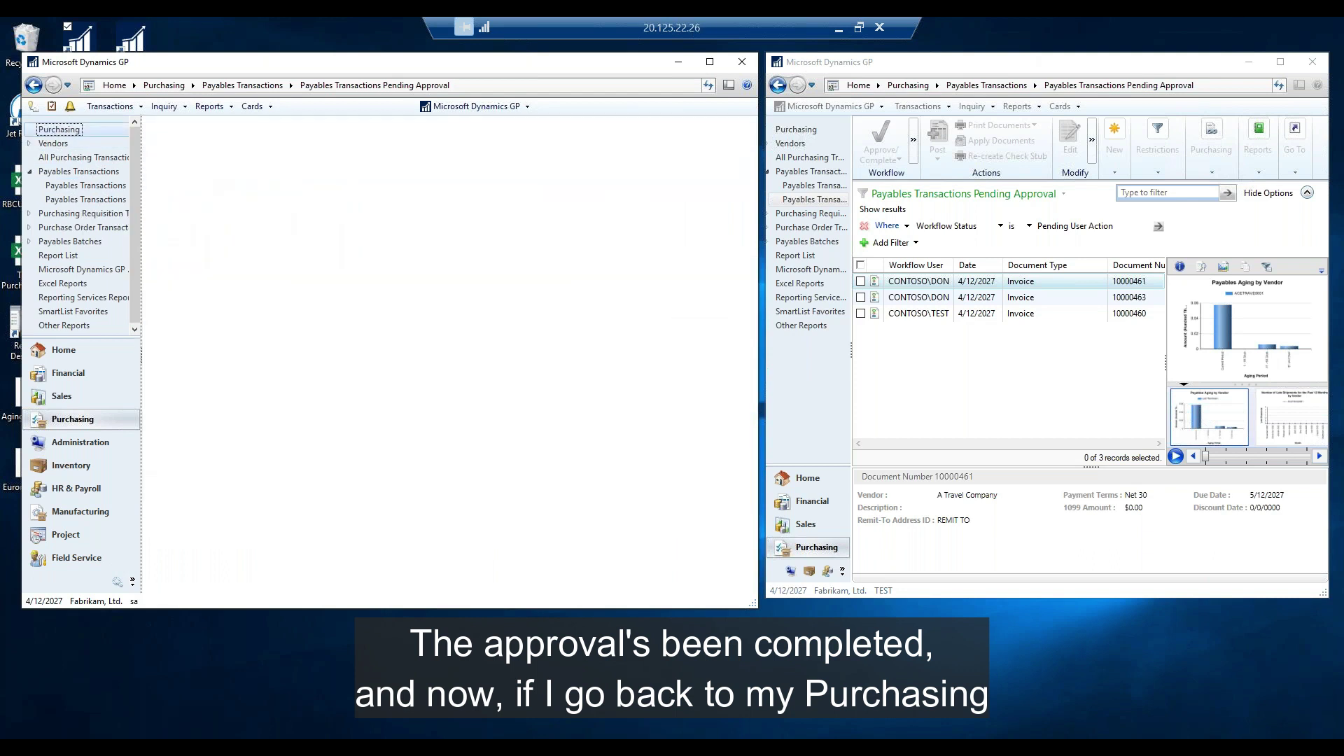
click(189, 292)
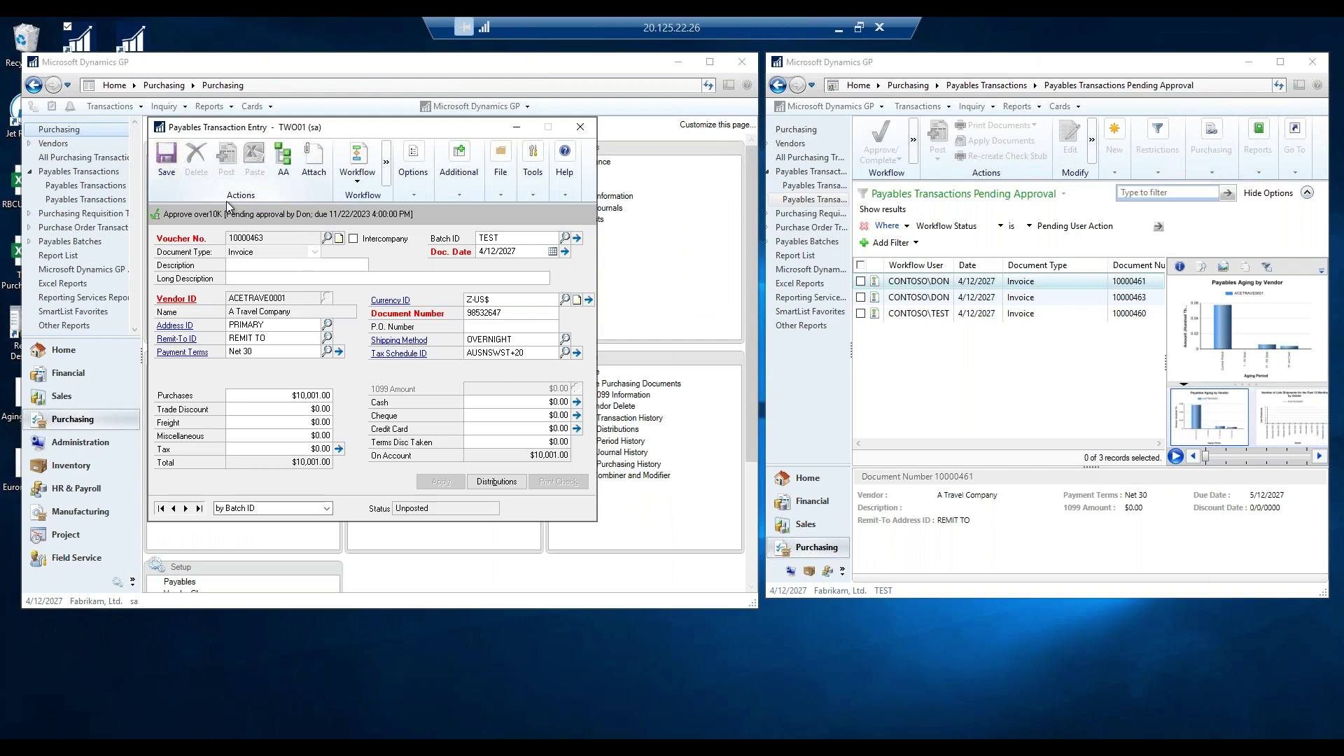
click(581, 128)
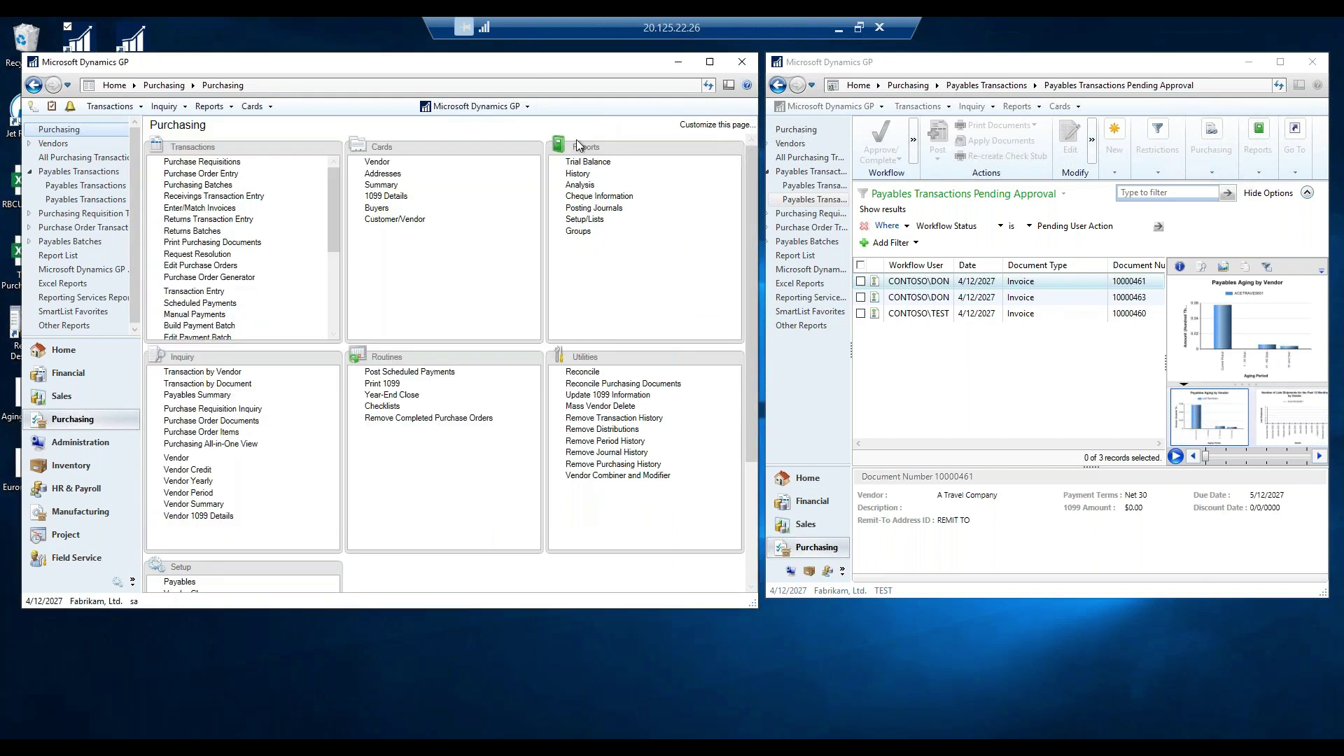
click(194, 291)
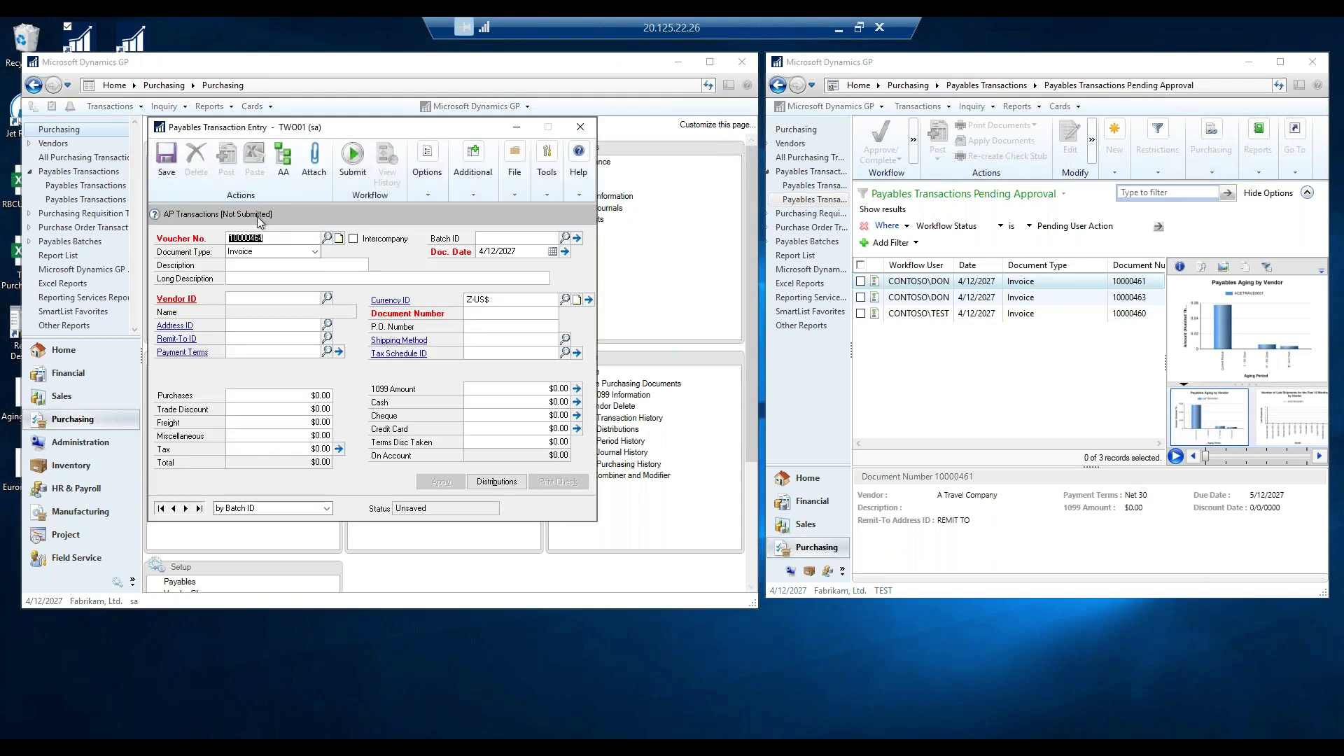
drag(255, 238, 265, 238)
text(63)
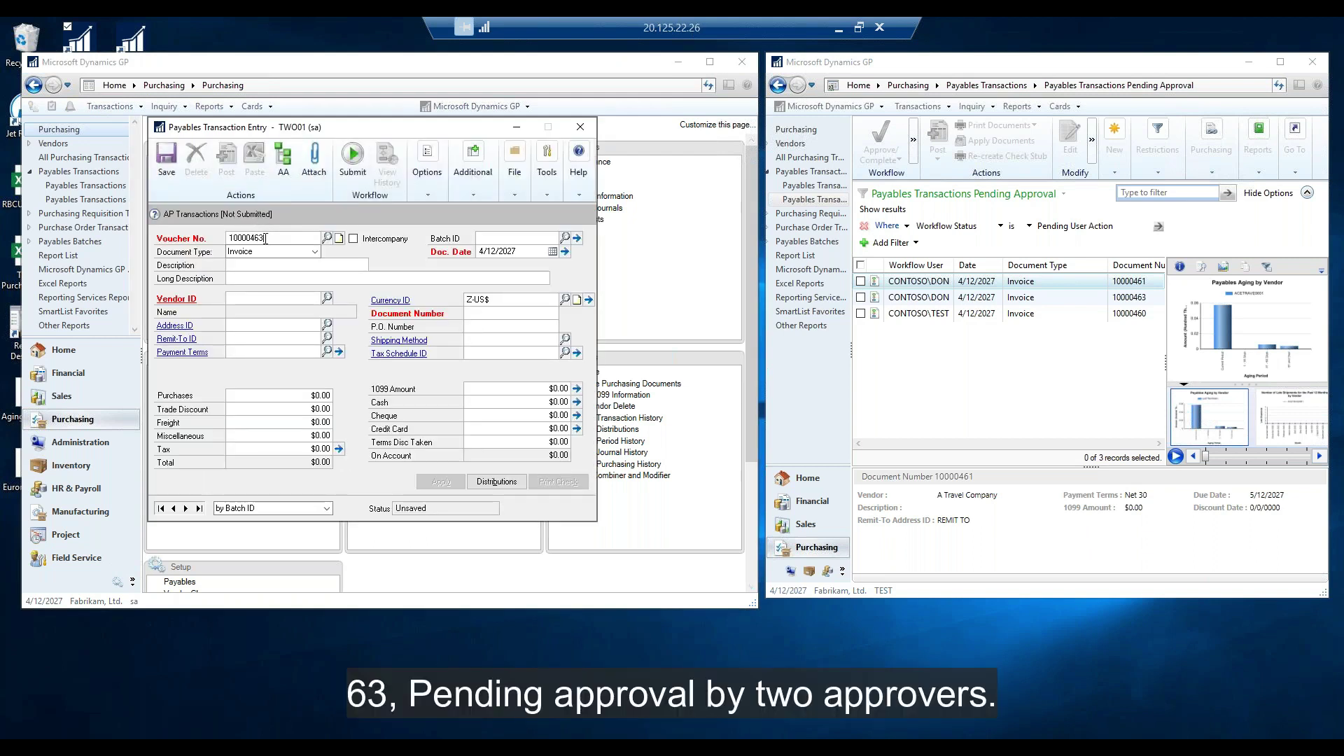
key(Tab)
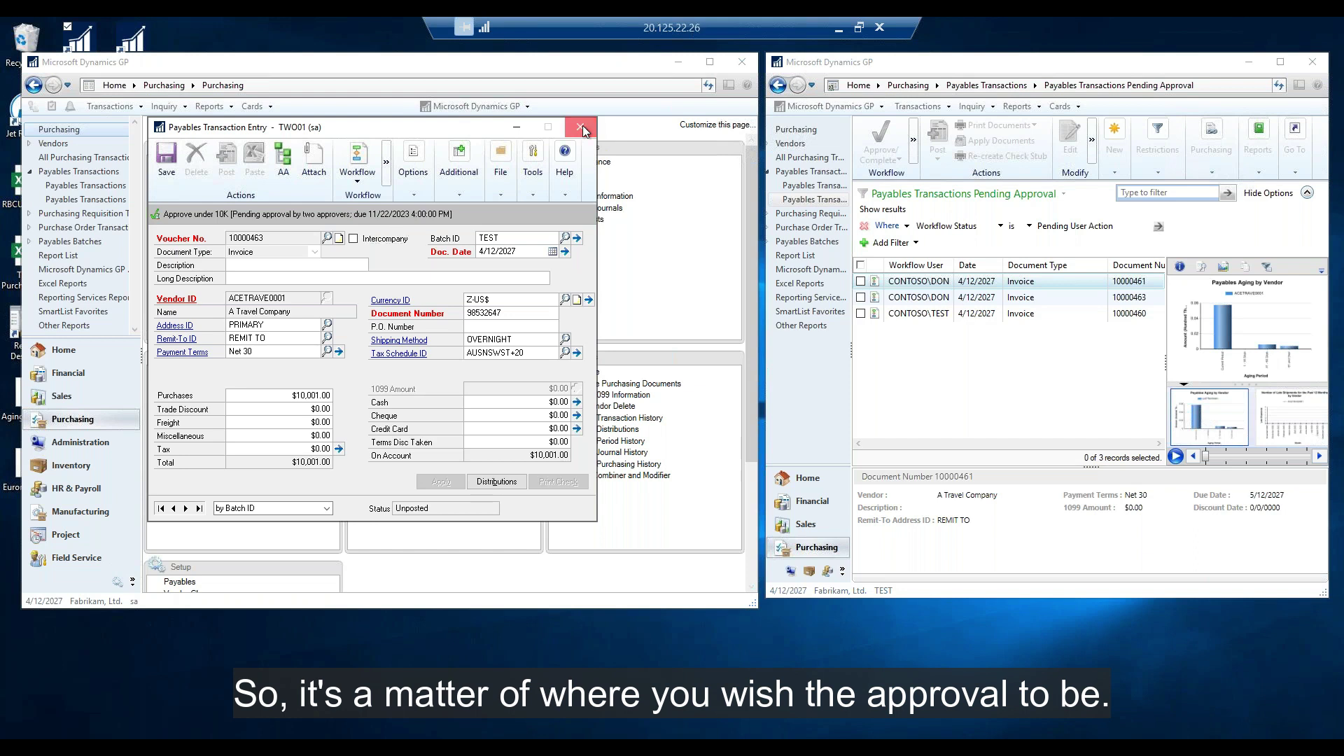
click(581, 128)
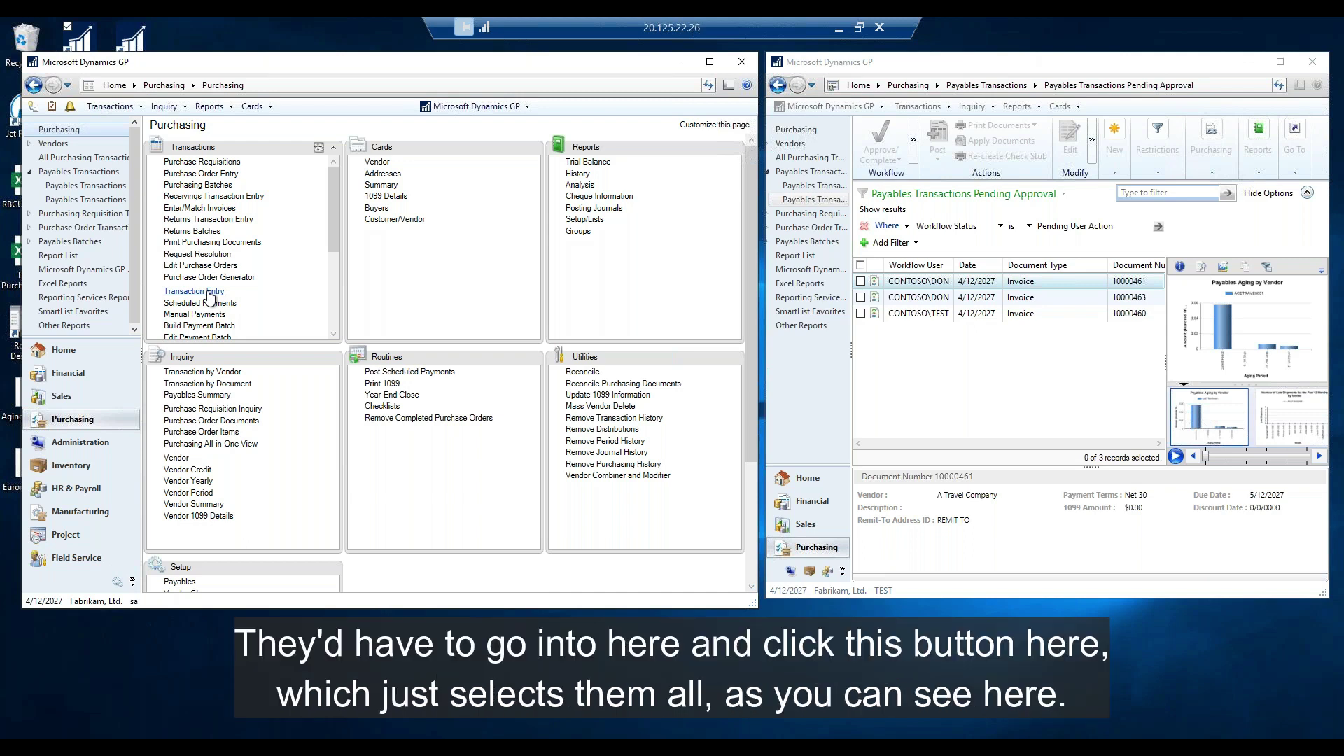
Step: Mark all the invoices in the pending approval list at once and clear all the marks again
click(862, 264)
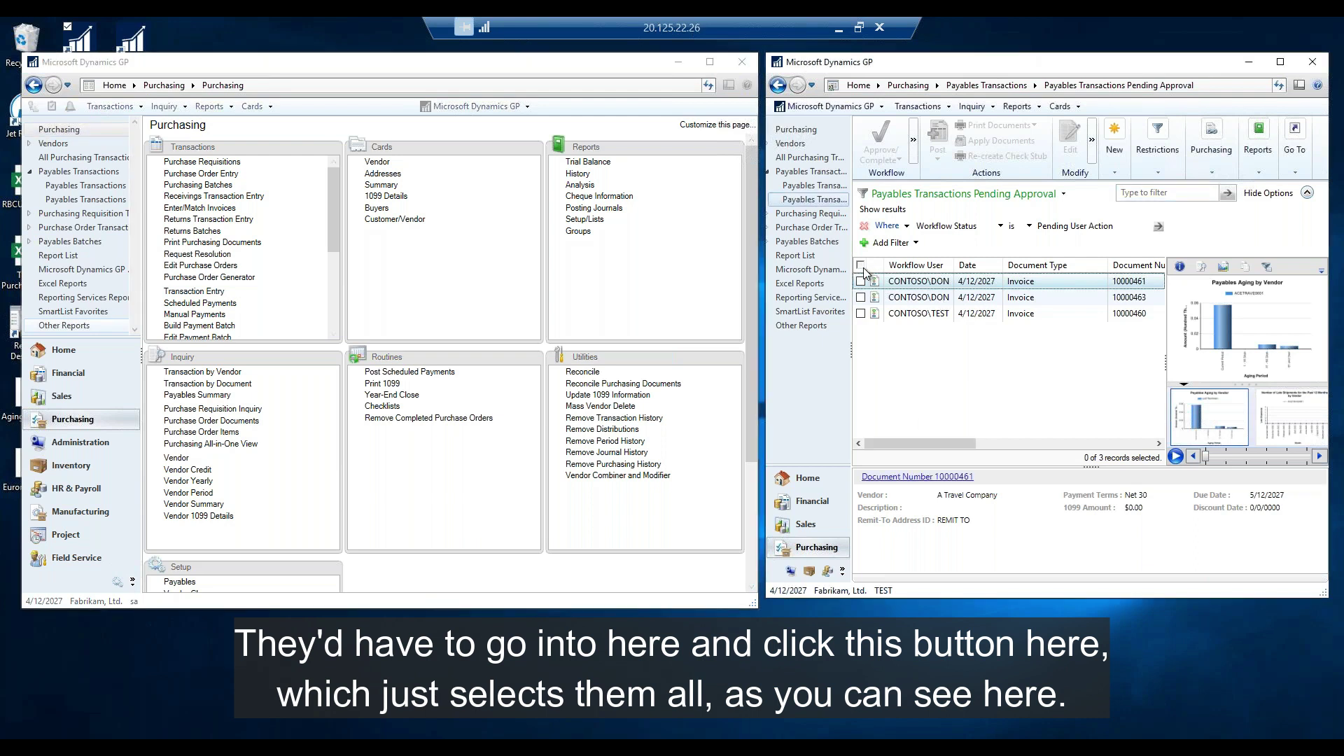
click(861, 265)
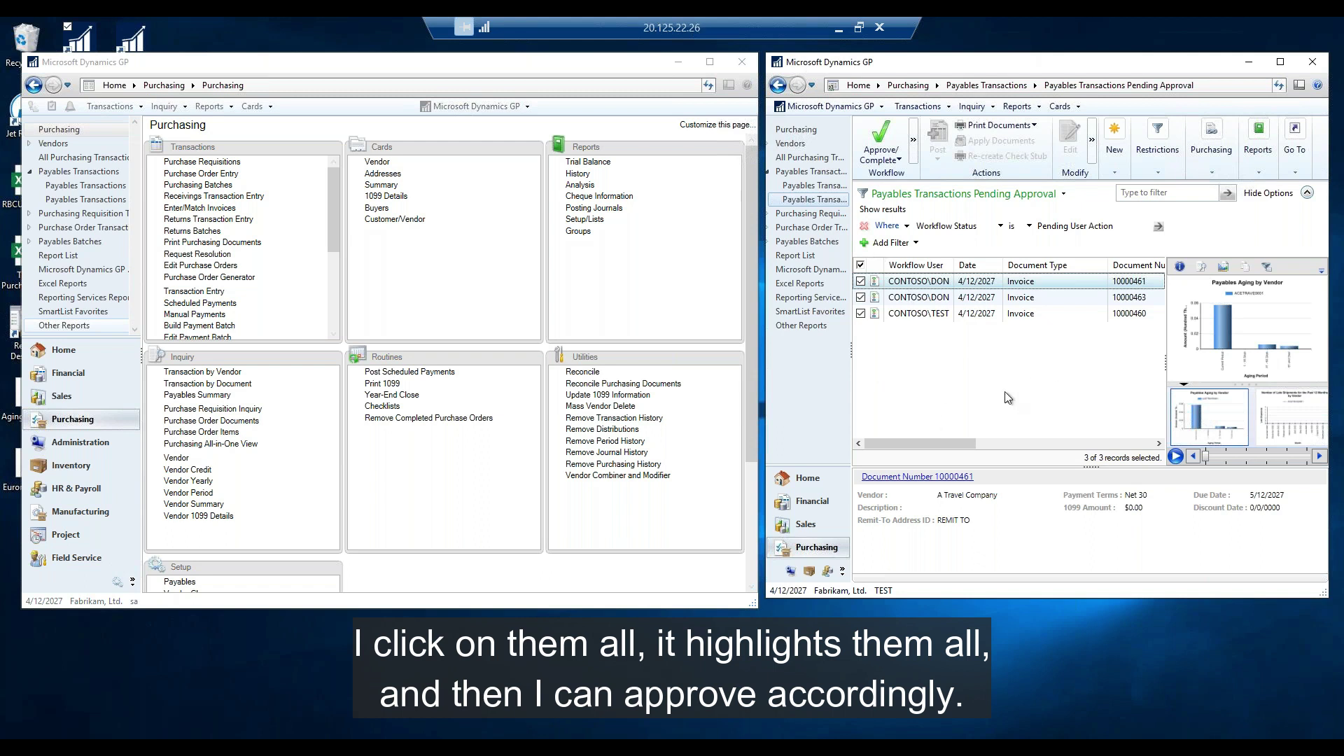
click(861, 264)
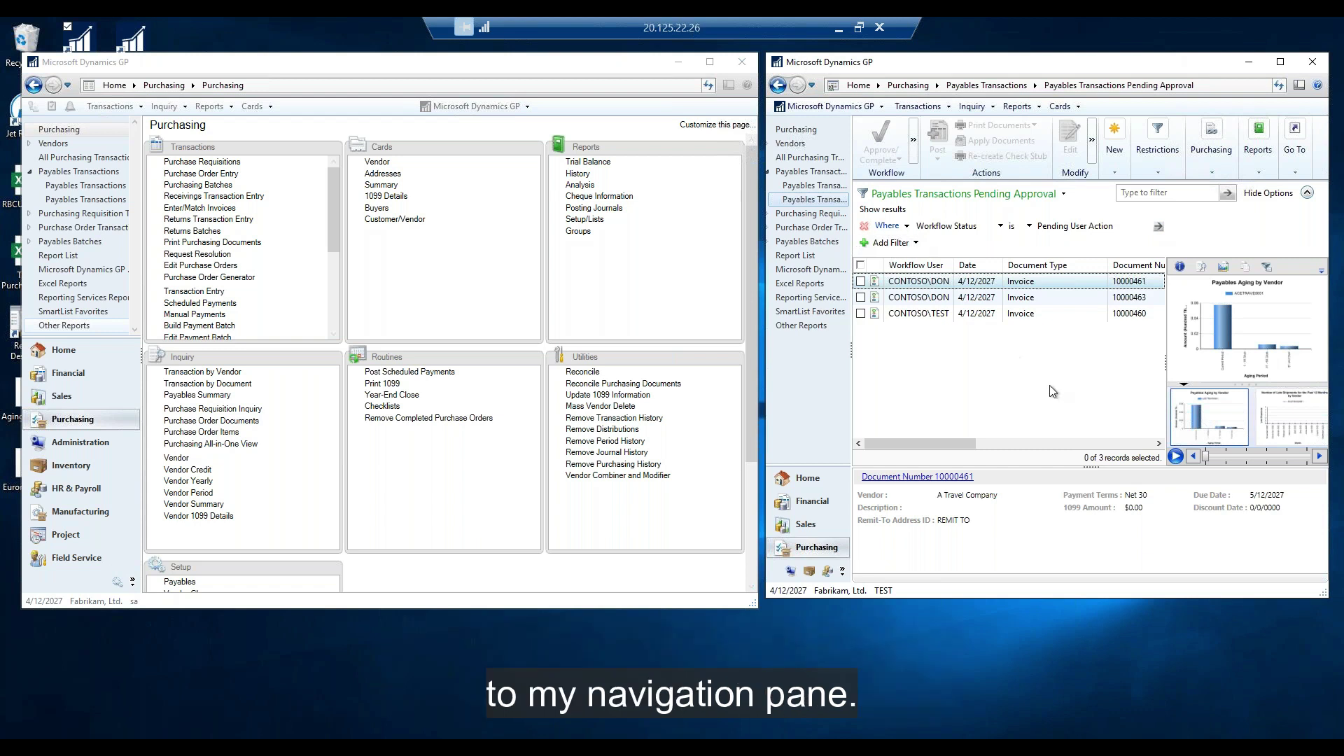
Step: Maximize the pending approval list window and examine the details and amounts of invoices 10000460 and 10000463
click(924, 315)
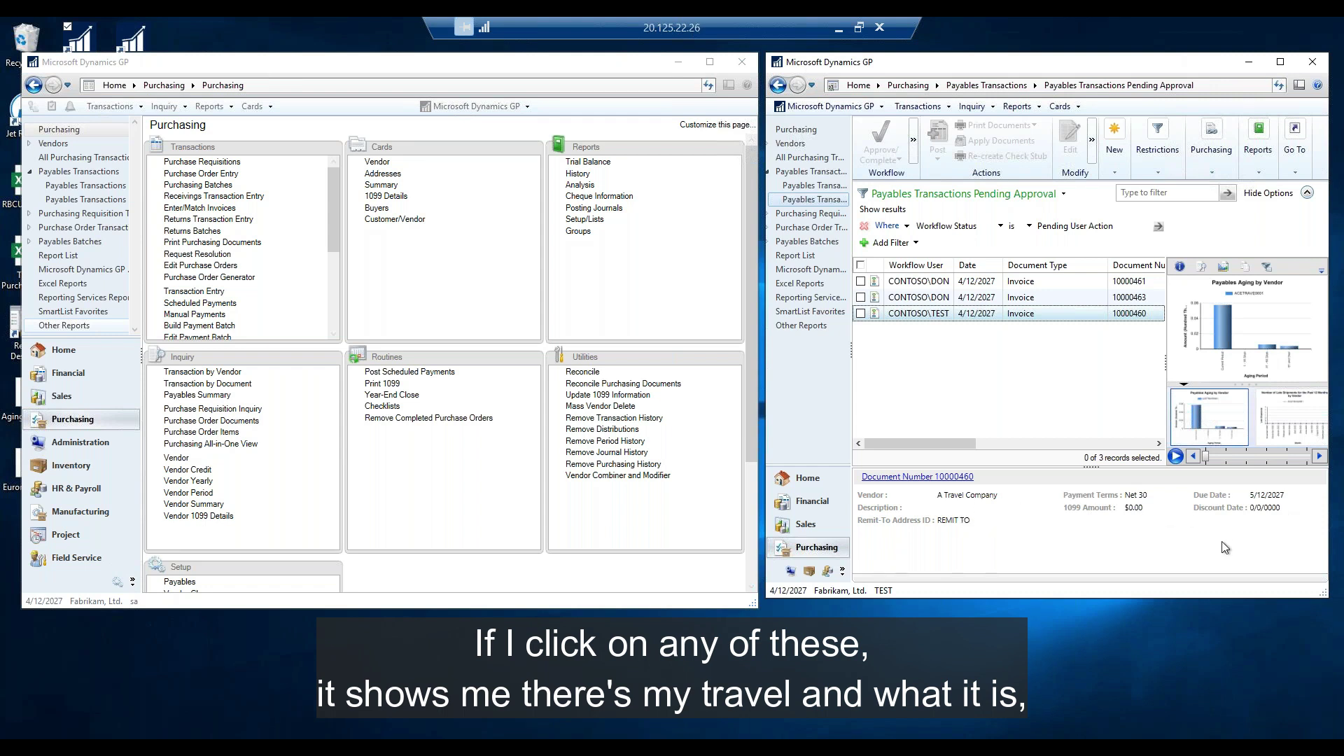
double_click(1041, 63)
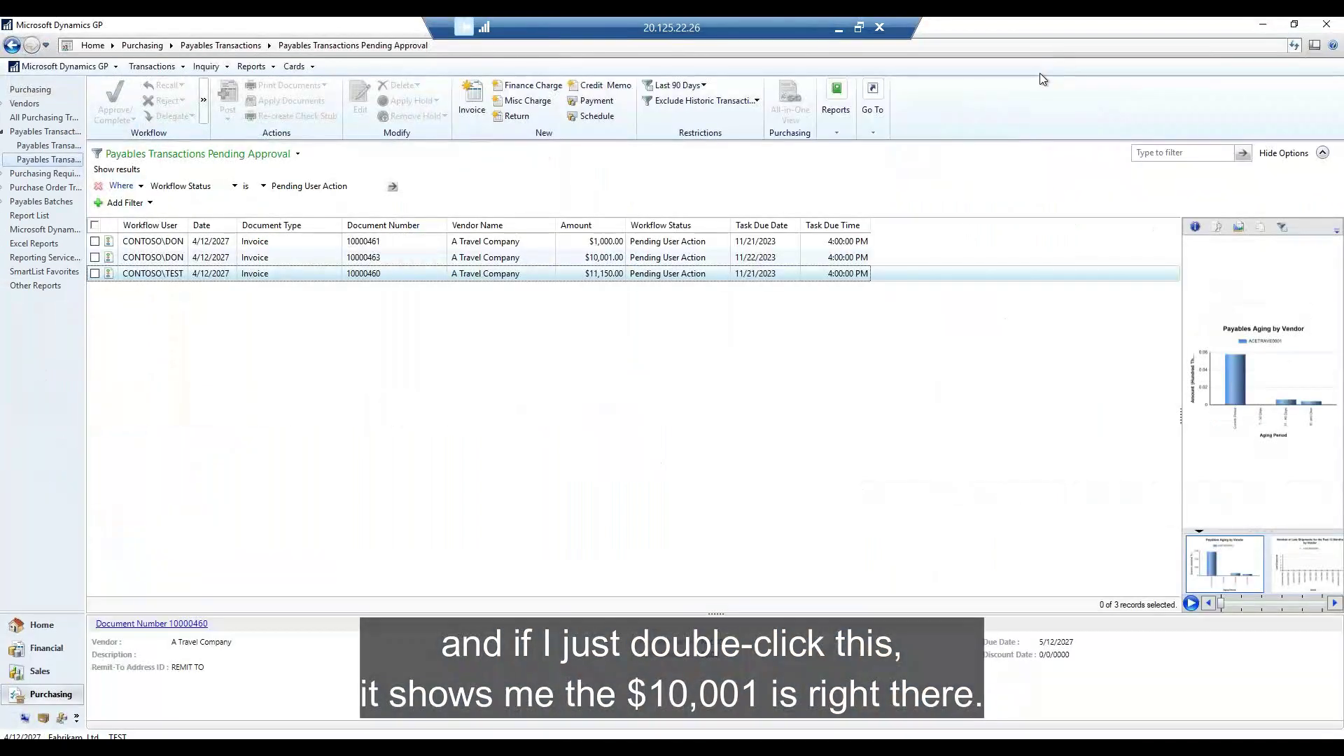
click(602, 259)
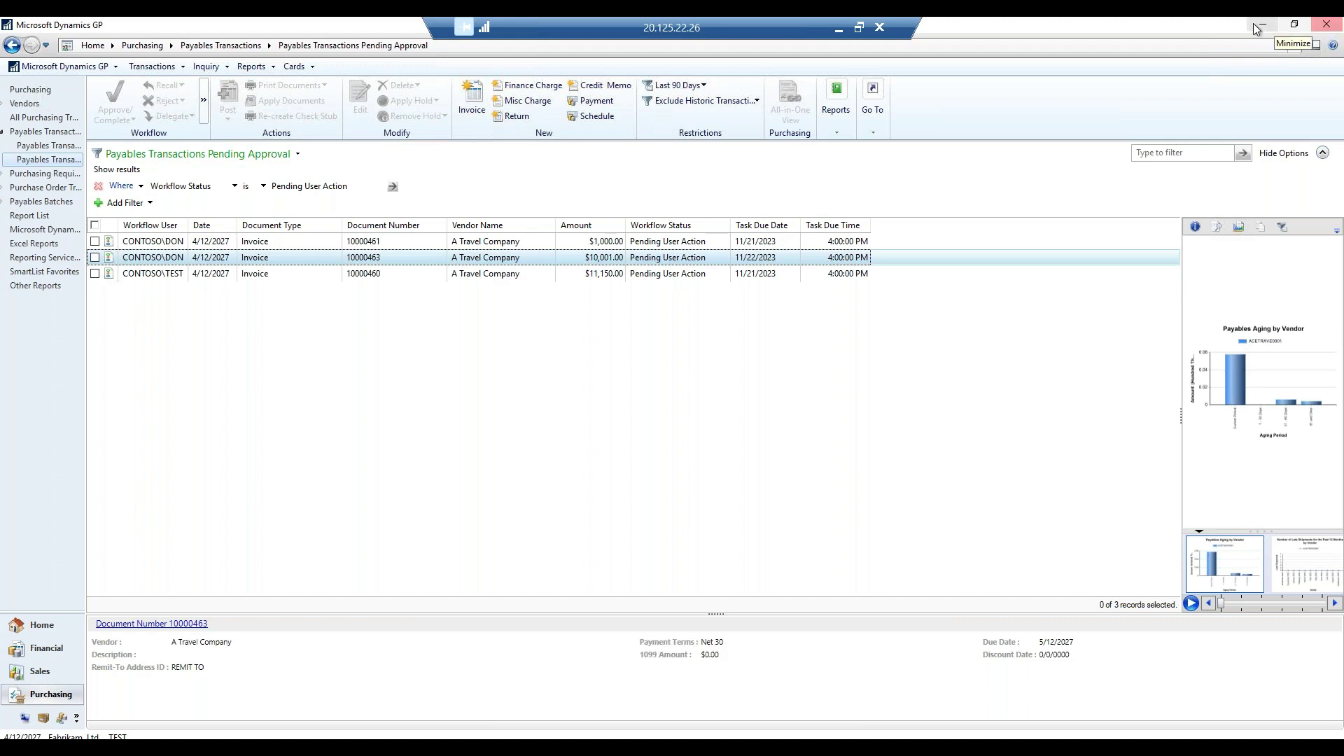
Step: Close the TEST user's Dynamics GP window and switch from the remote desktop to the presentation slide
click(1328, 26)
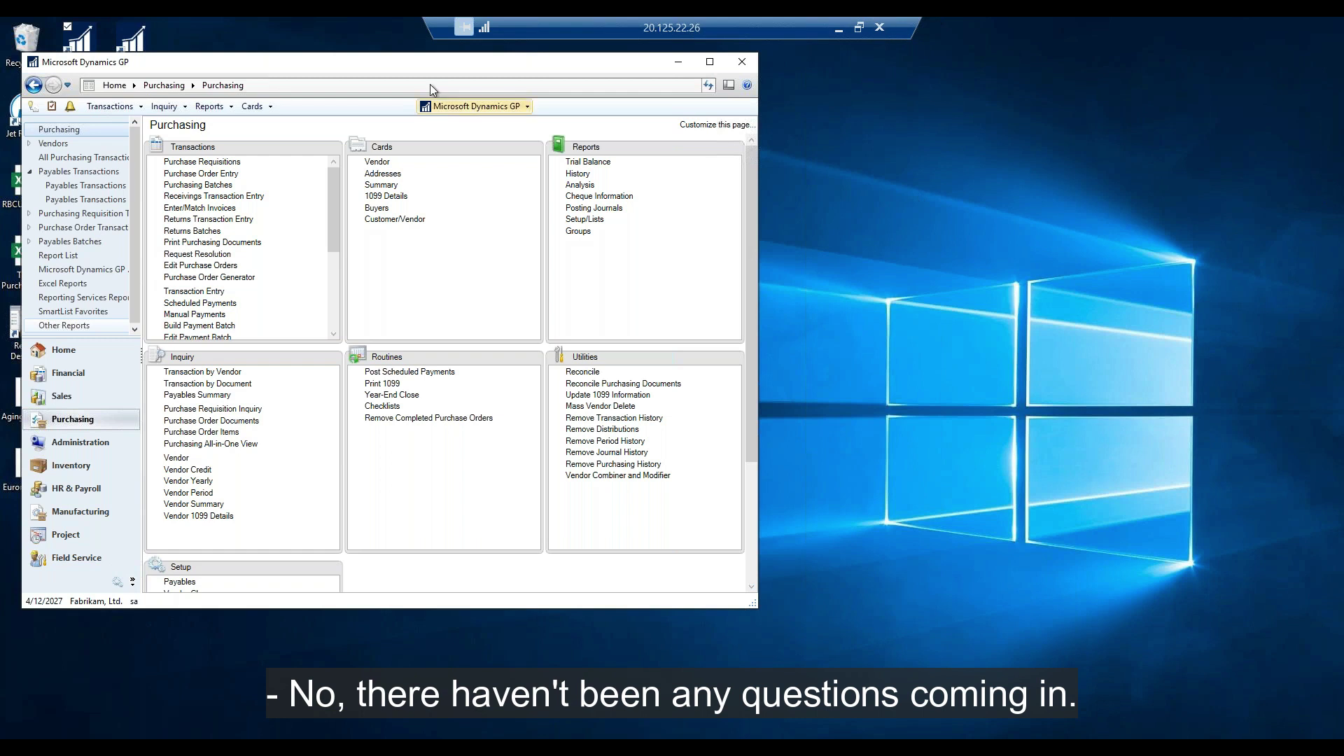
drag(312, 63, 628, 66)
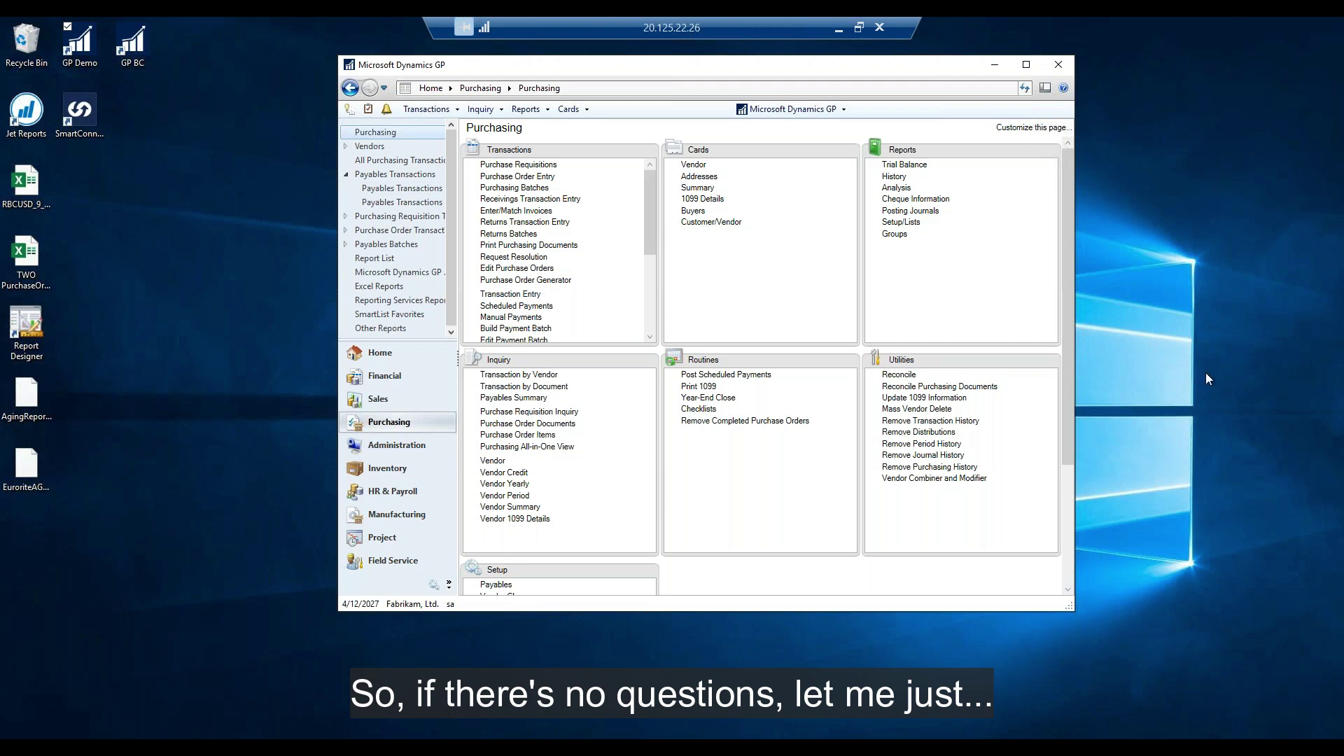
double_click(789, 26)
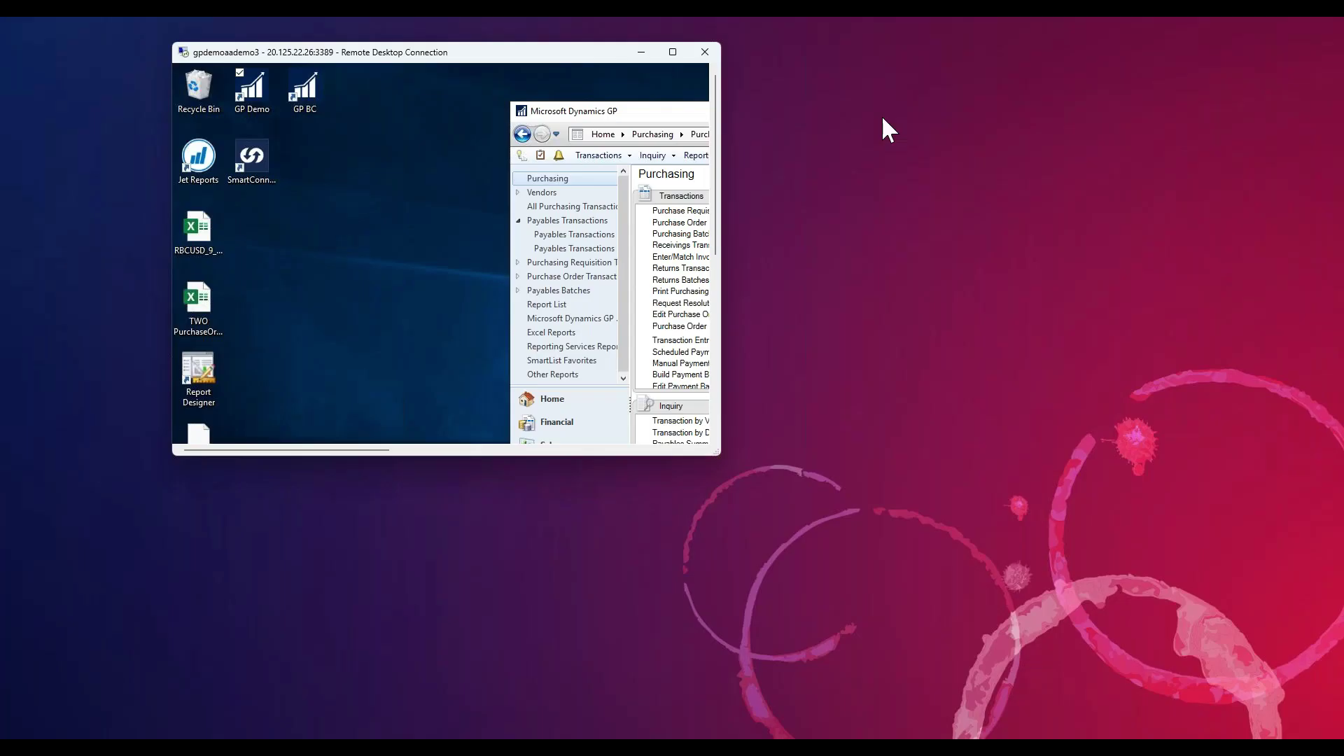
click(881, 115)
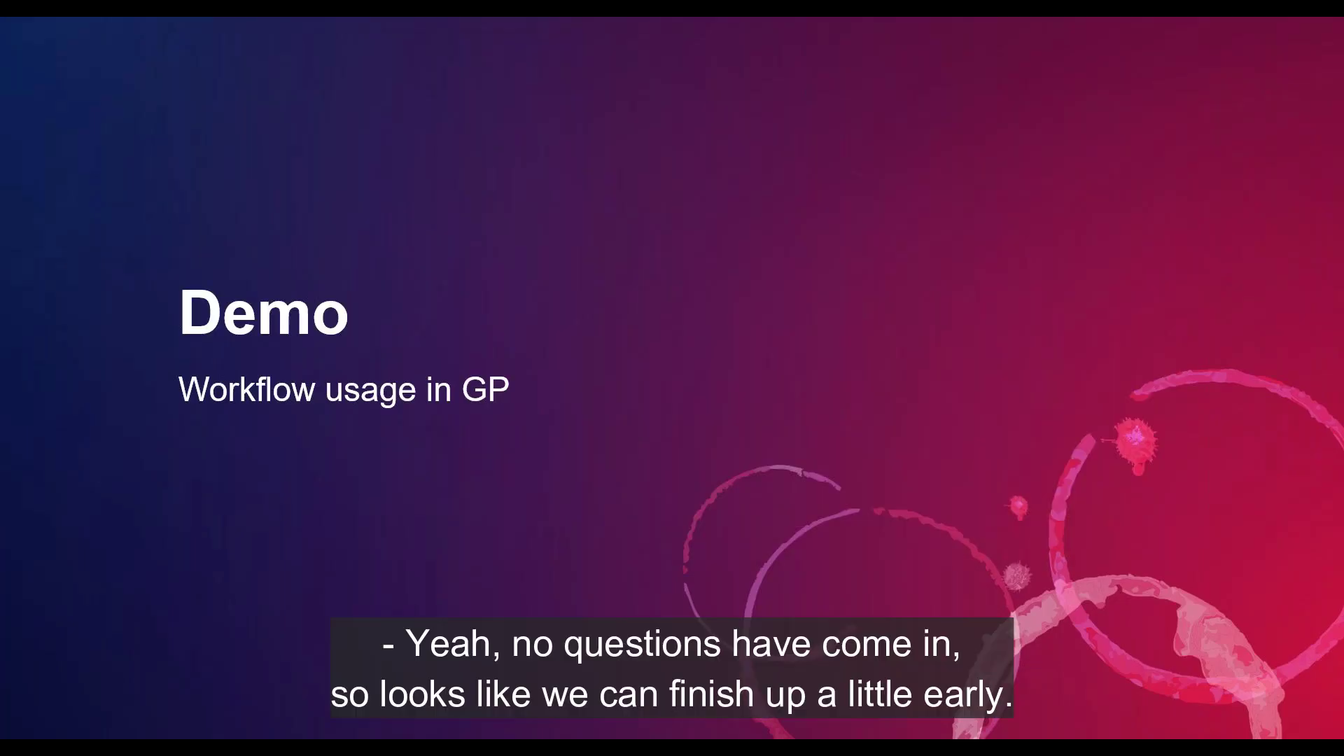
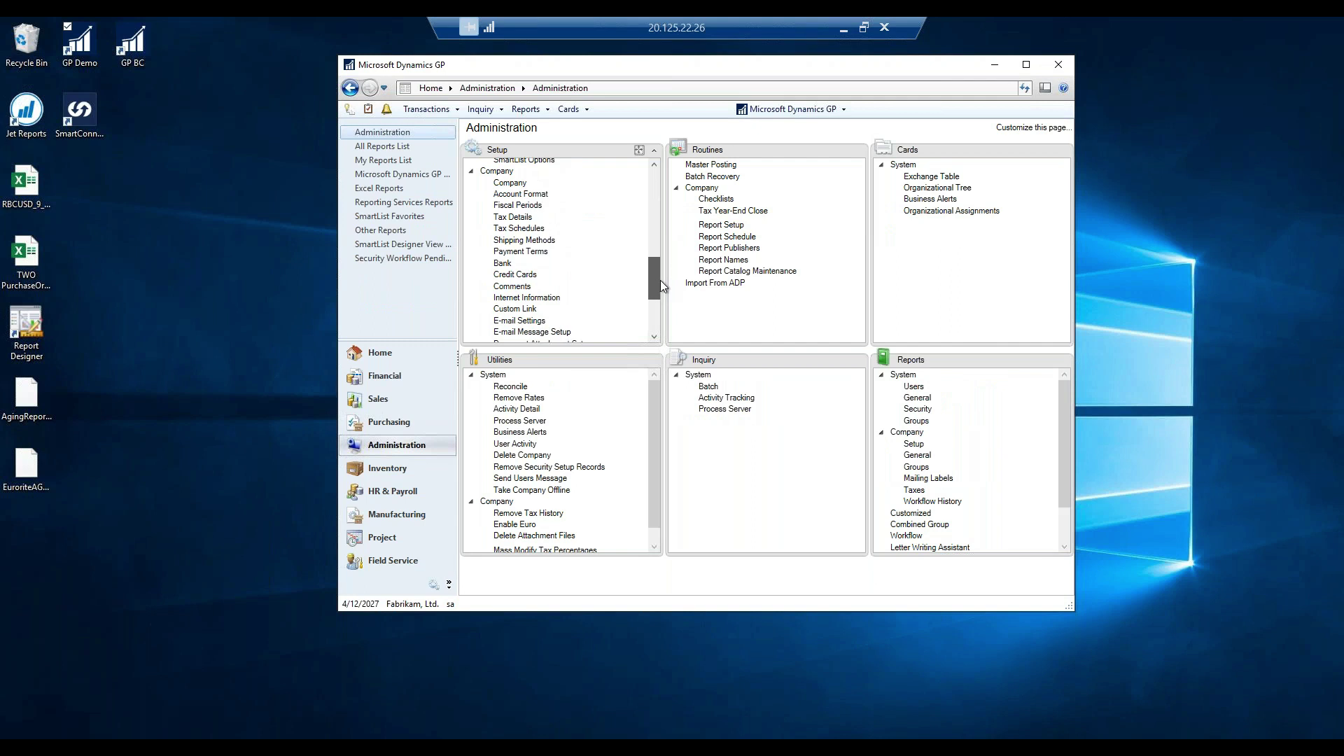
Step: Open Edit Workflow Approver from the company's workflow setup and redisplay the documents assigned under the workflow manager
click(484, 272)
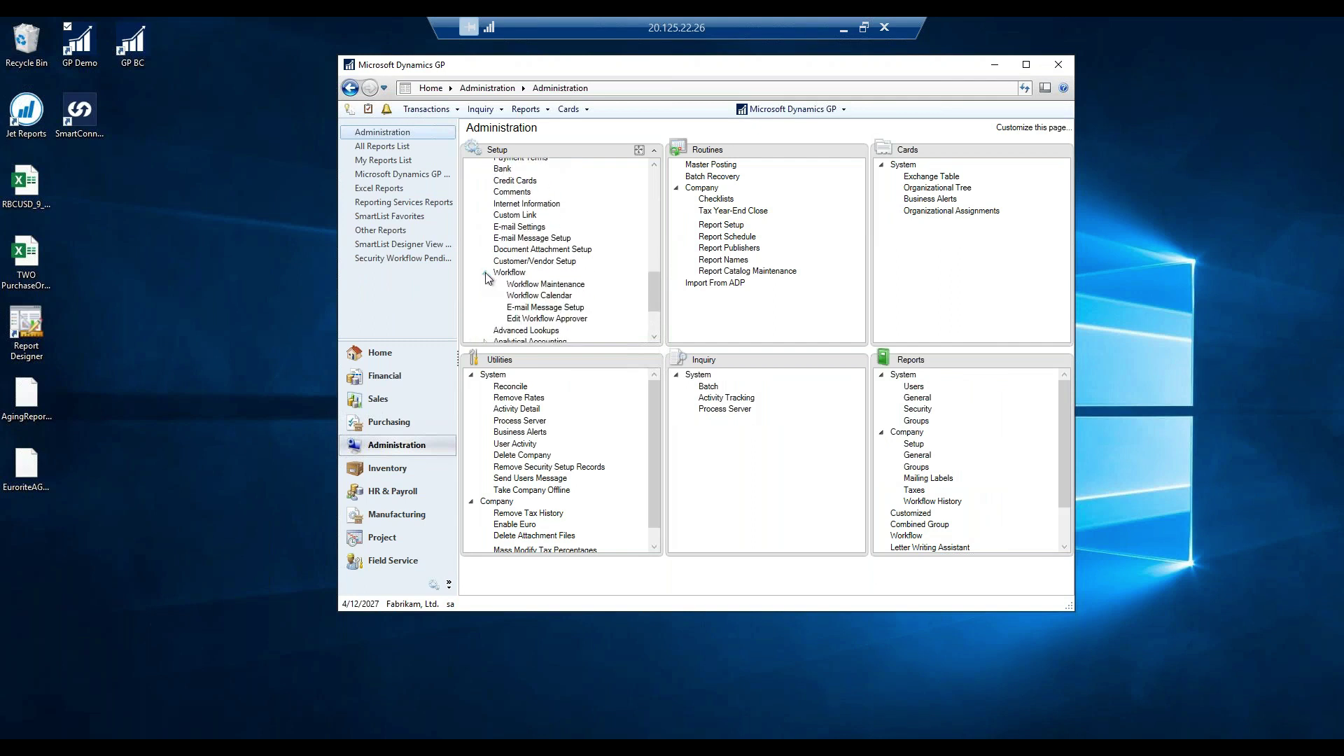
click(546, 319)
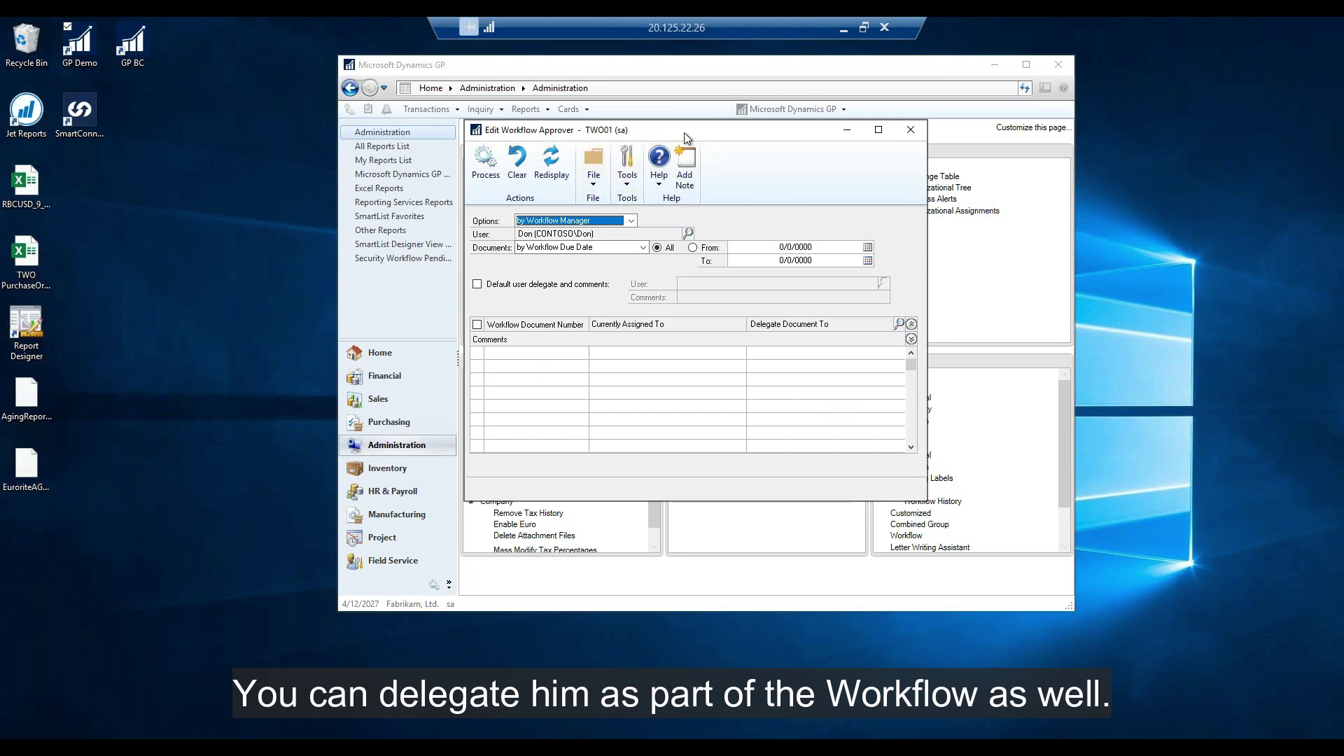
drag(692, 130, 1064, 86)
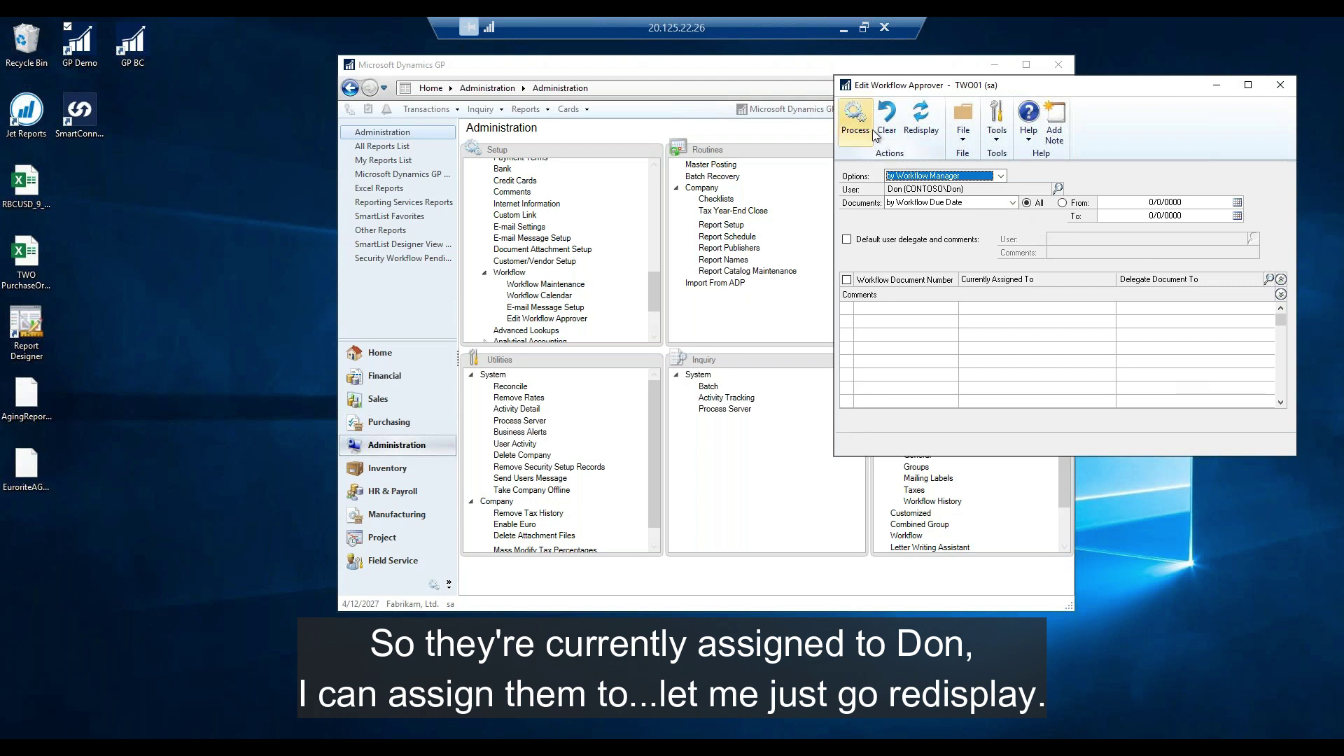
click(922, 118)
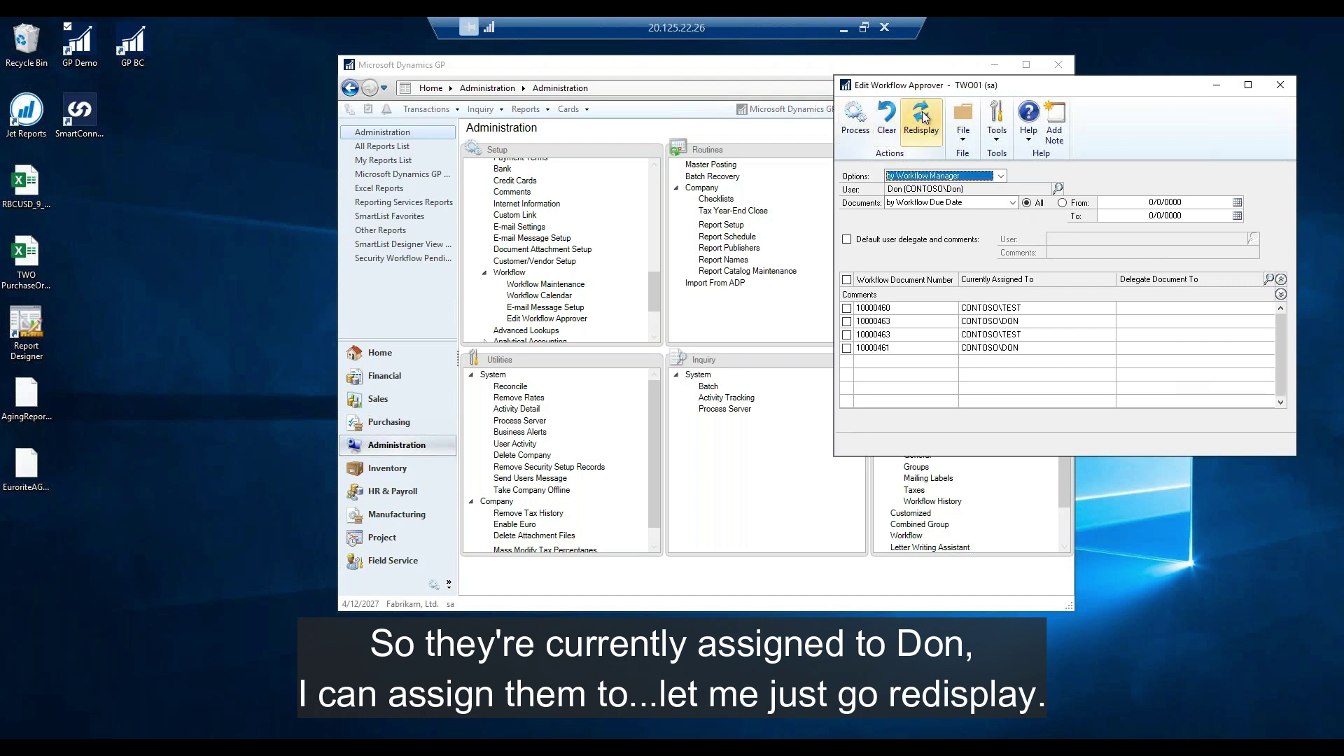
Step: Try to mark document 10000461 for reassignment in Edit Workflow Approver
click(847, 347)
click(667, 429)
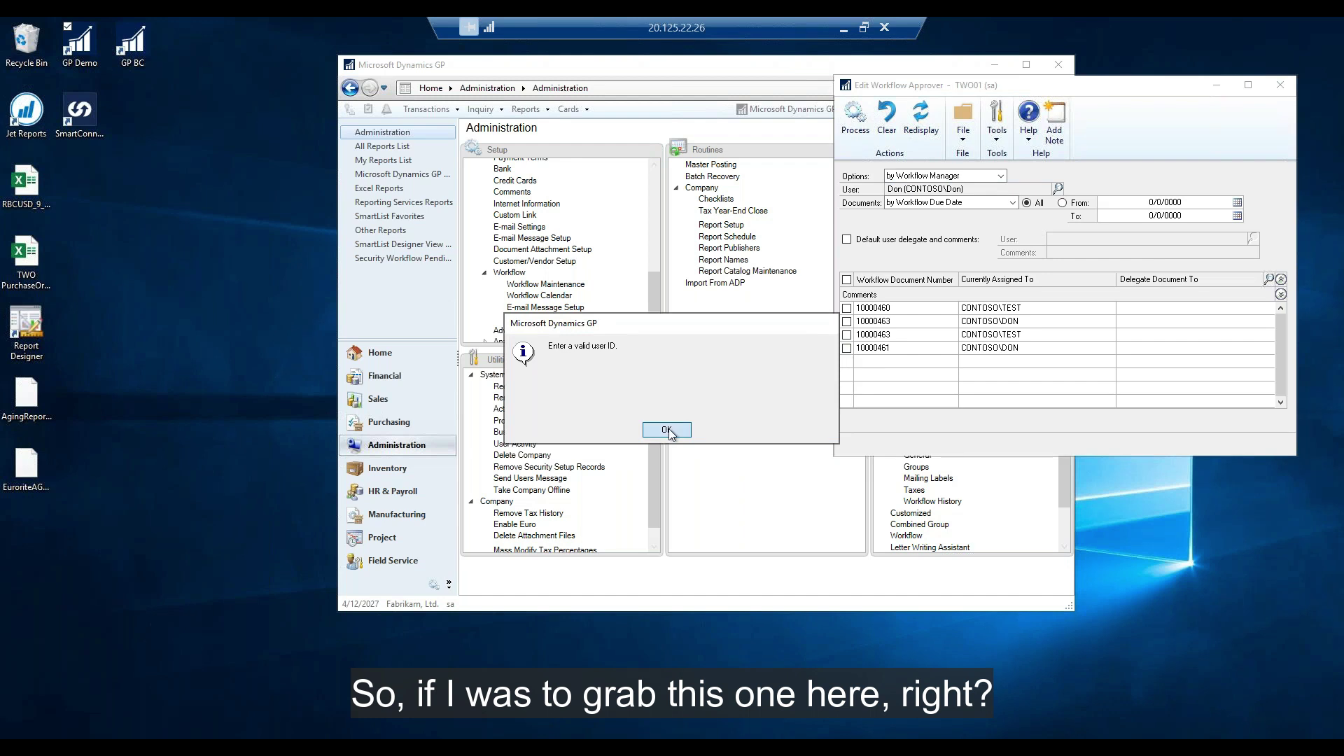
click(847, 345)
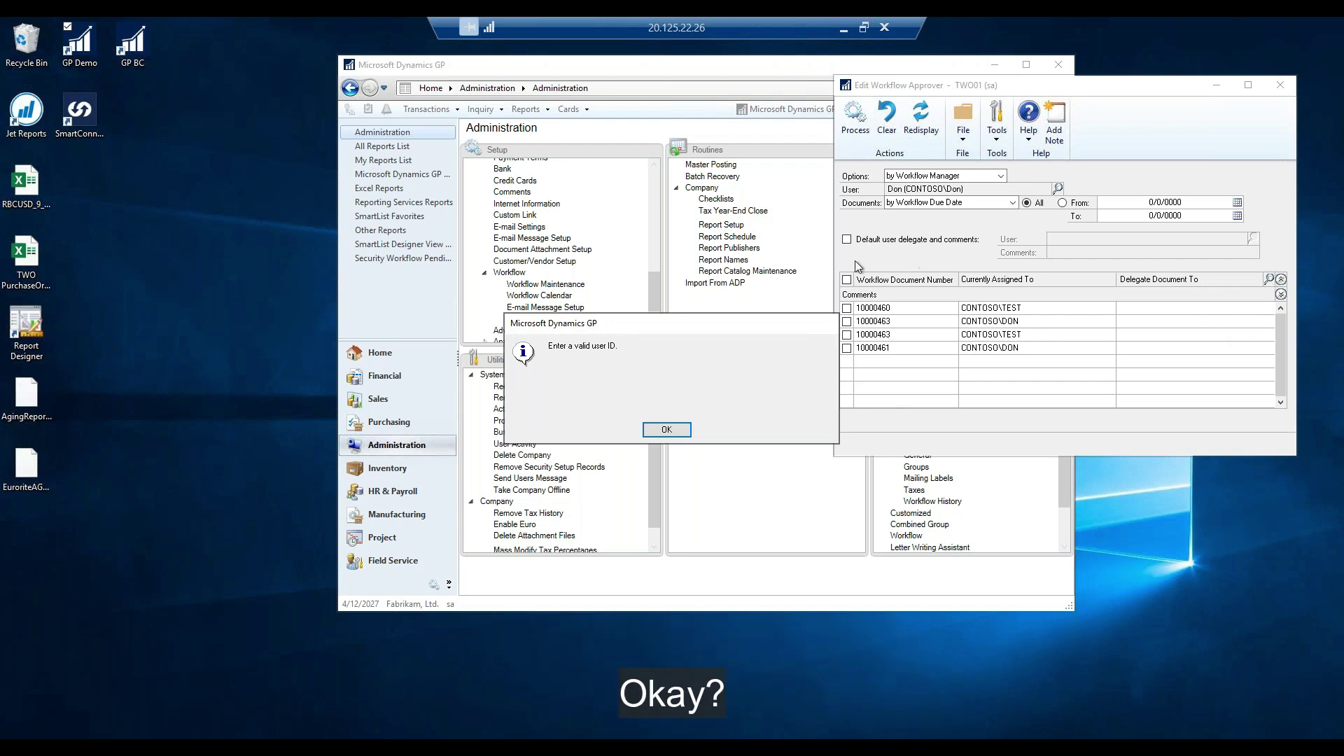
click(668, 430)
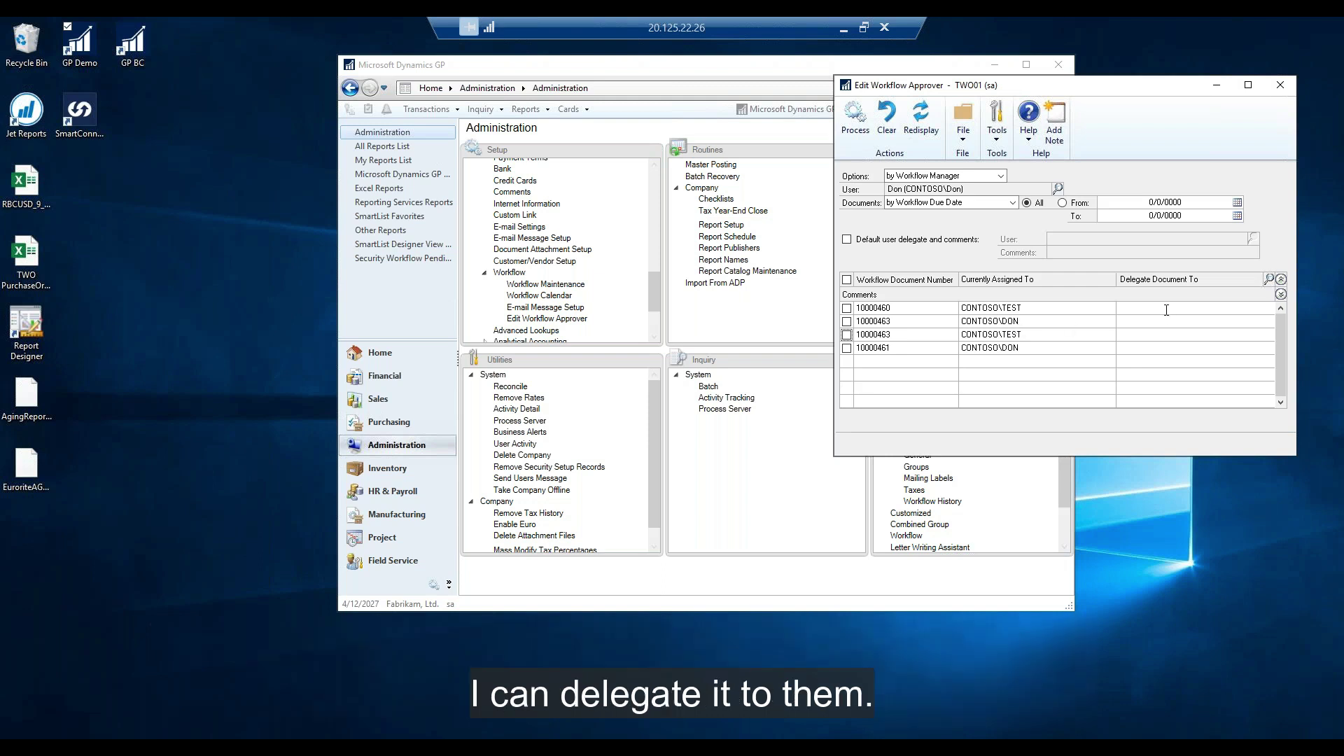
Step: Open Workflow Maintenance and display the Approve over10K step of the AP Transactions workflow
click(525, 288)
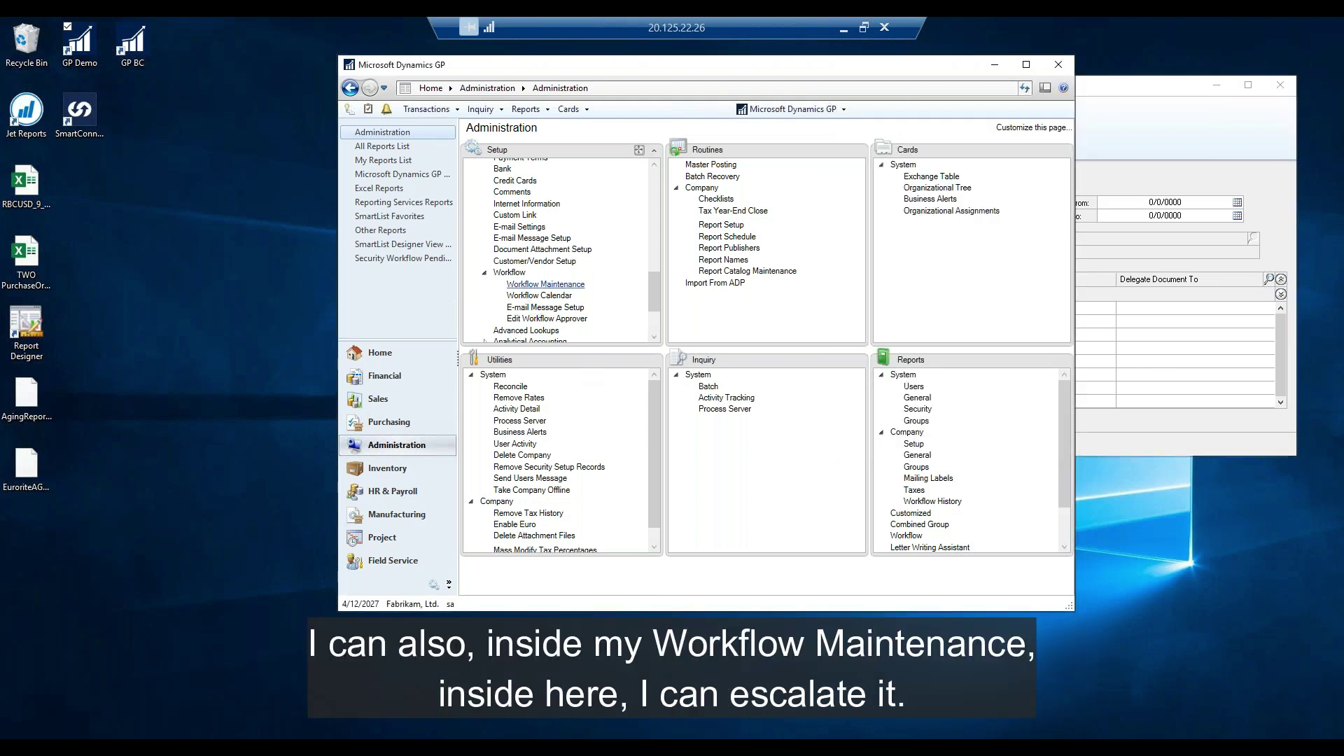
click(532, 285)
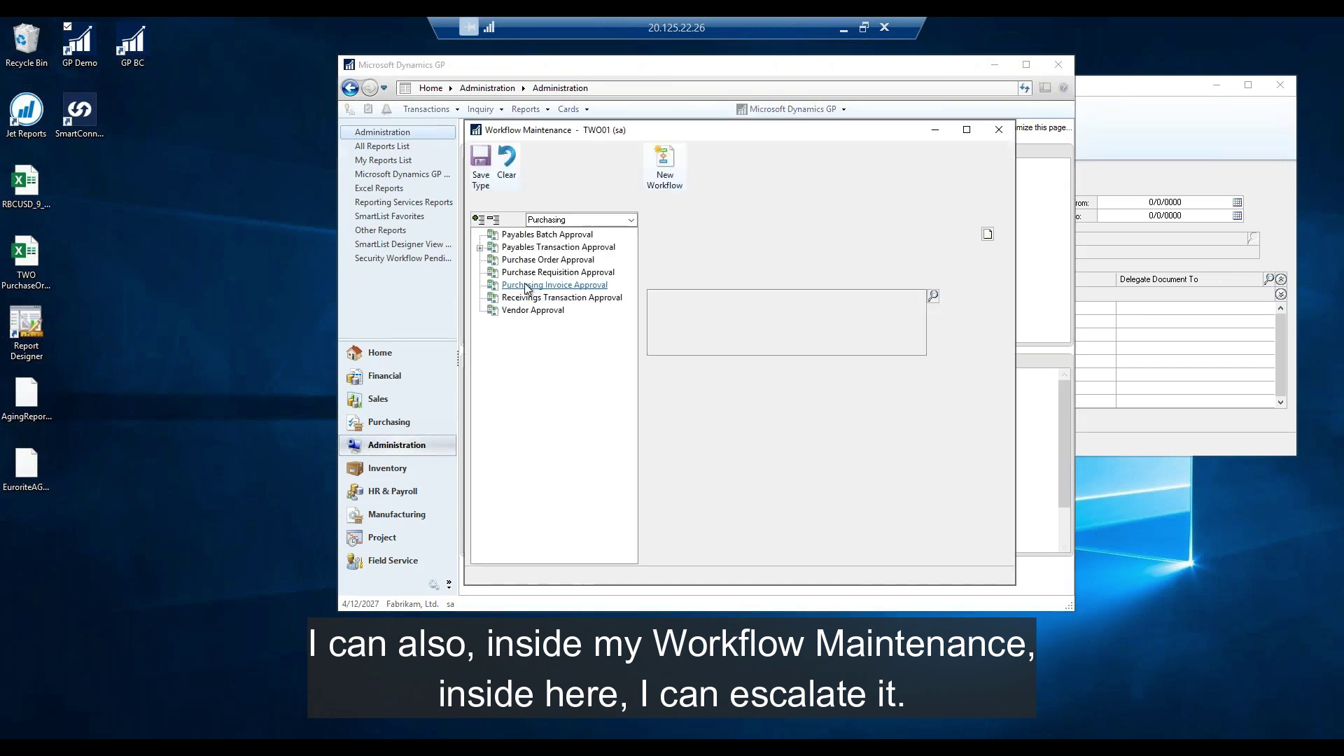
click(480, 248)
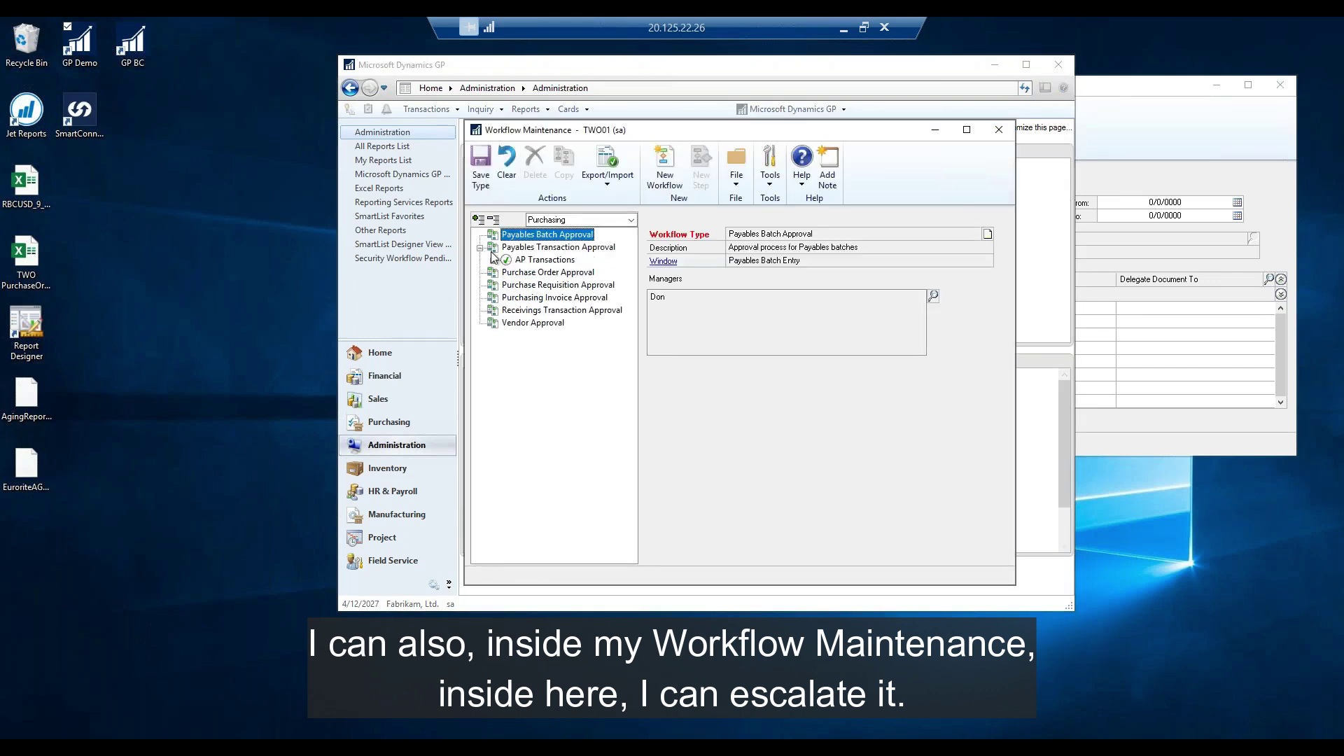
click(494, 260)
click(556, 272)
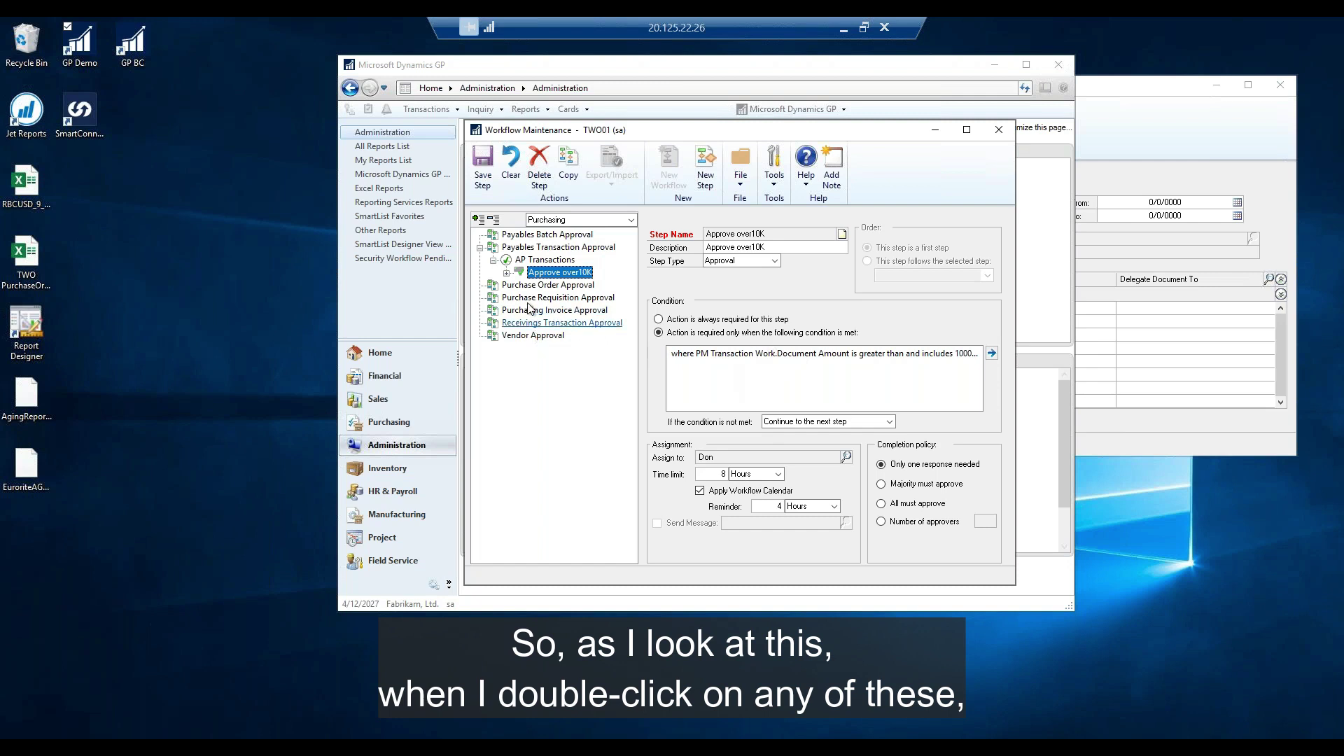
Step: Check the AP Transactions workflow's delegation and overdue escalation options and the assignment of its Approve over10K step
click(546, 260)
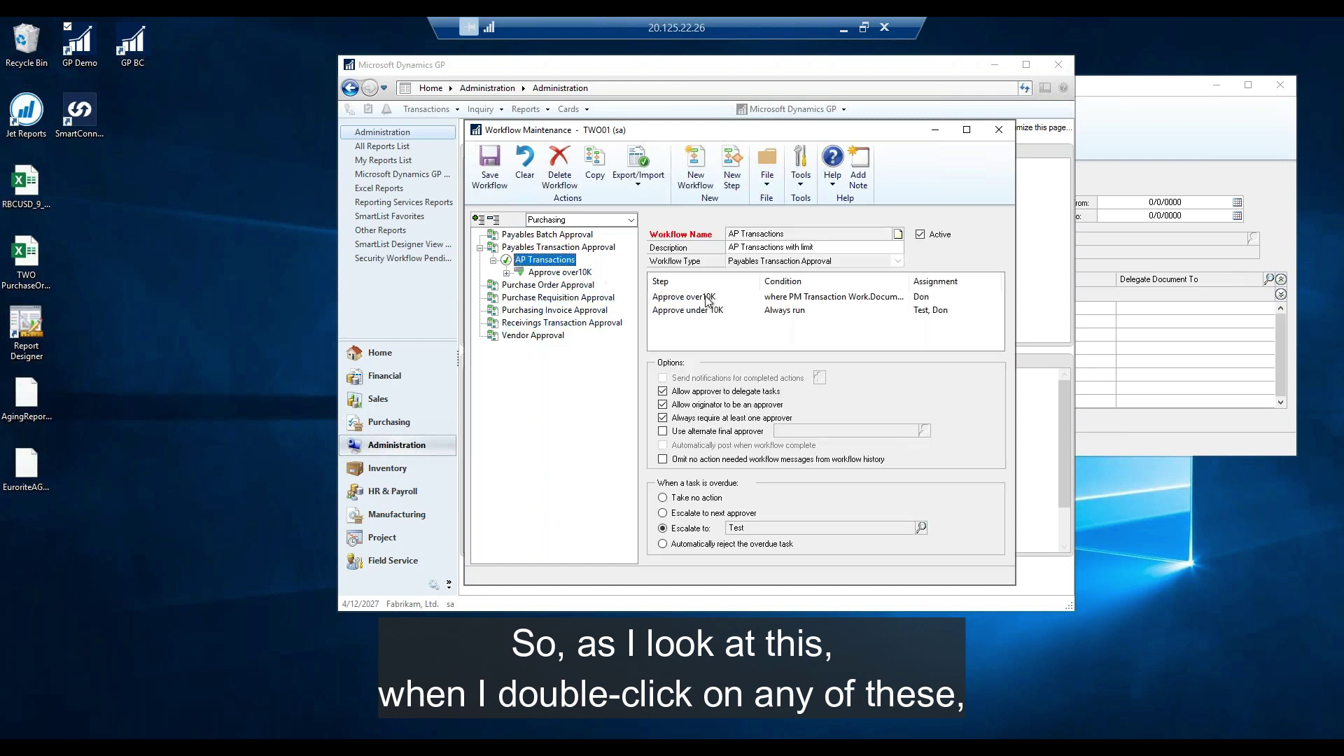
click(702, 310)
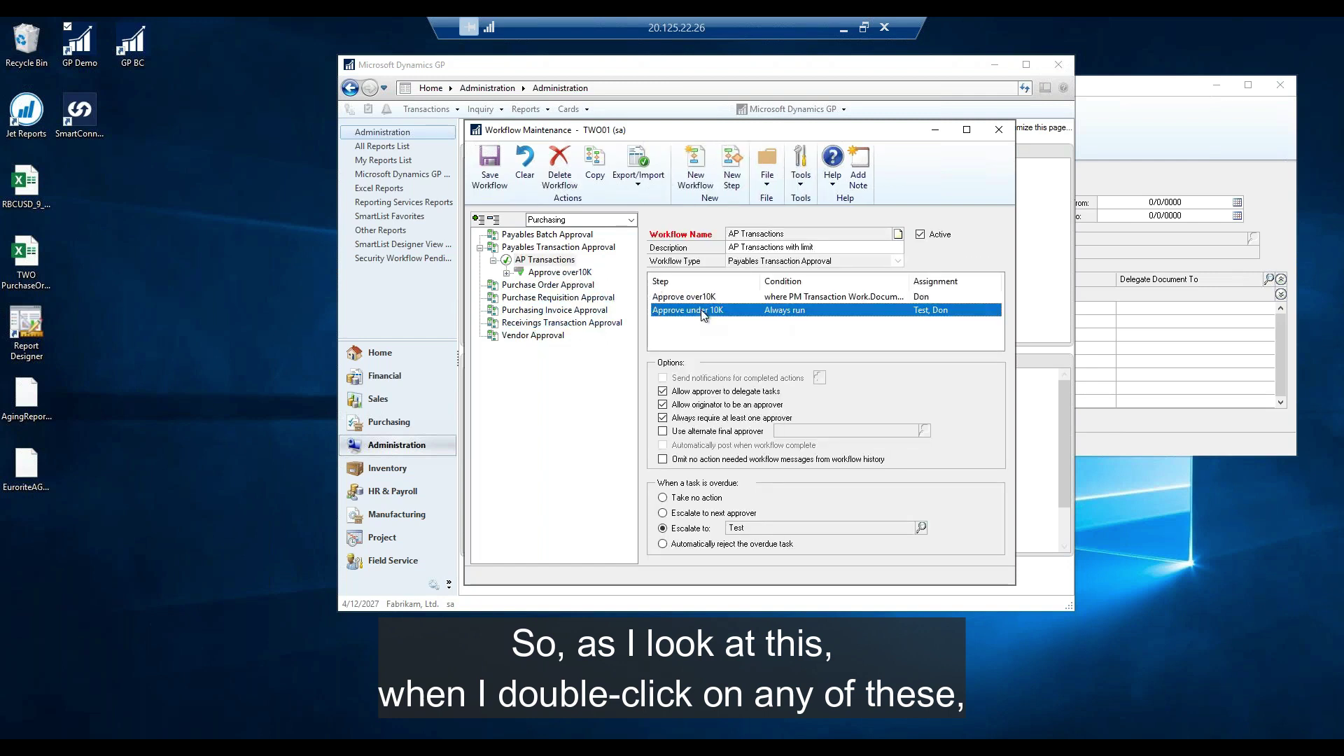
double_click(693, 298)
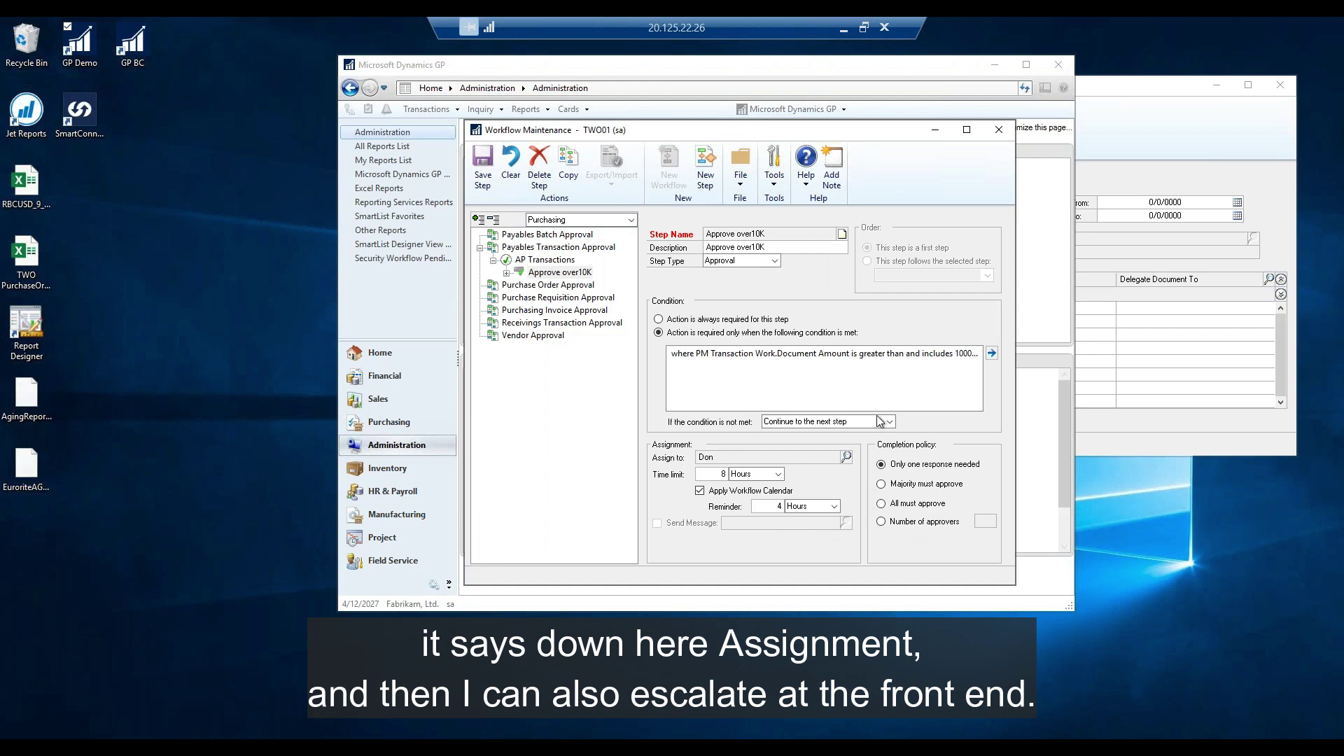
click(527, 261)
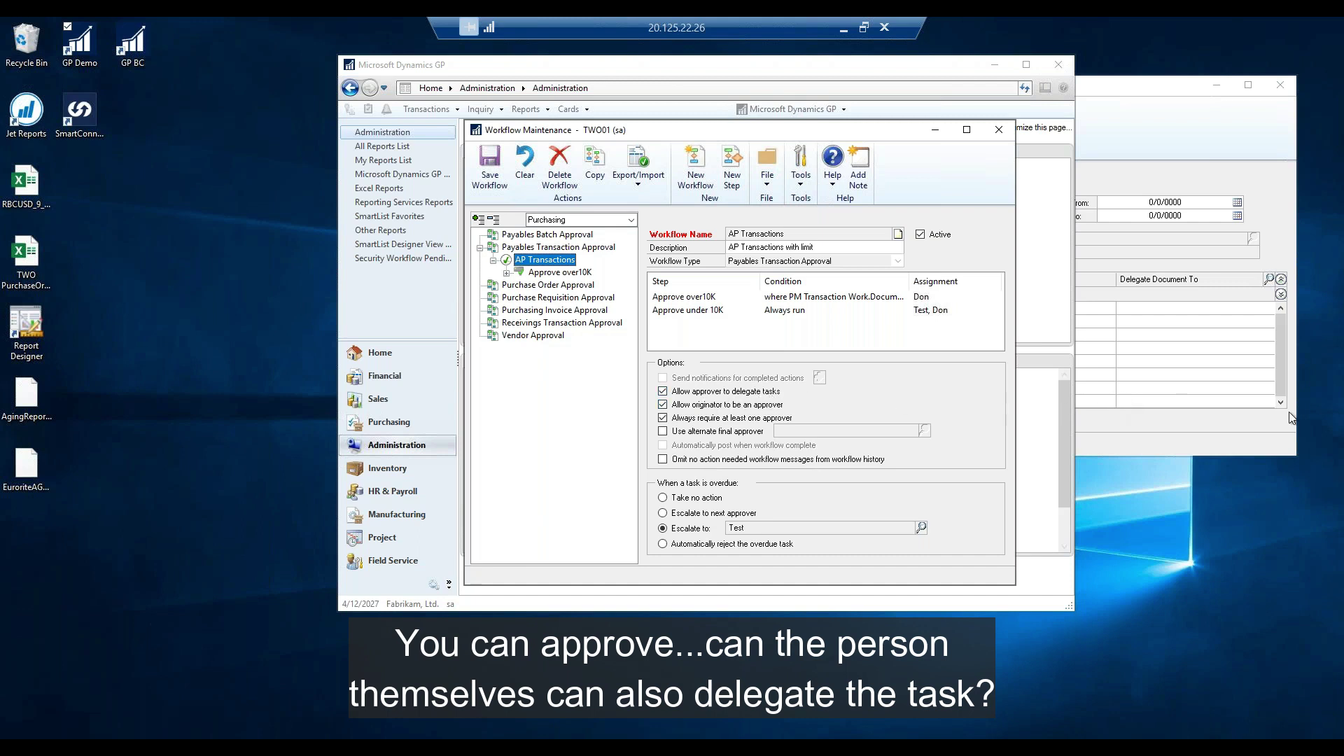
Step: Return to the main Dynamics GP window and open the Payables Transactions Pending Approval list under Purchasing
click(395, 274)
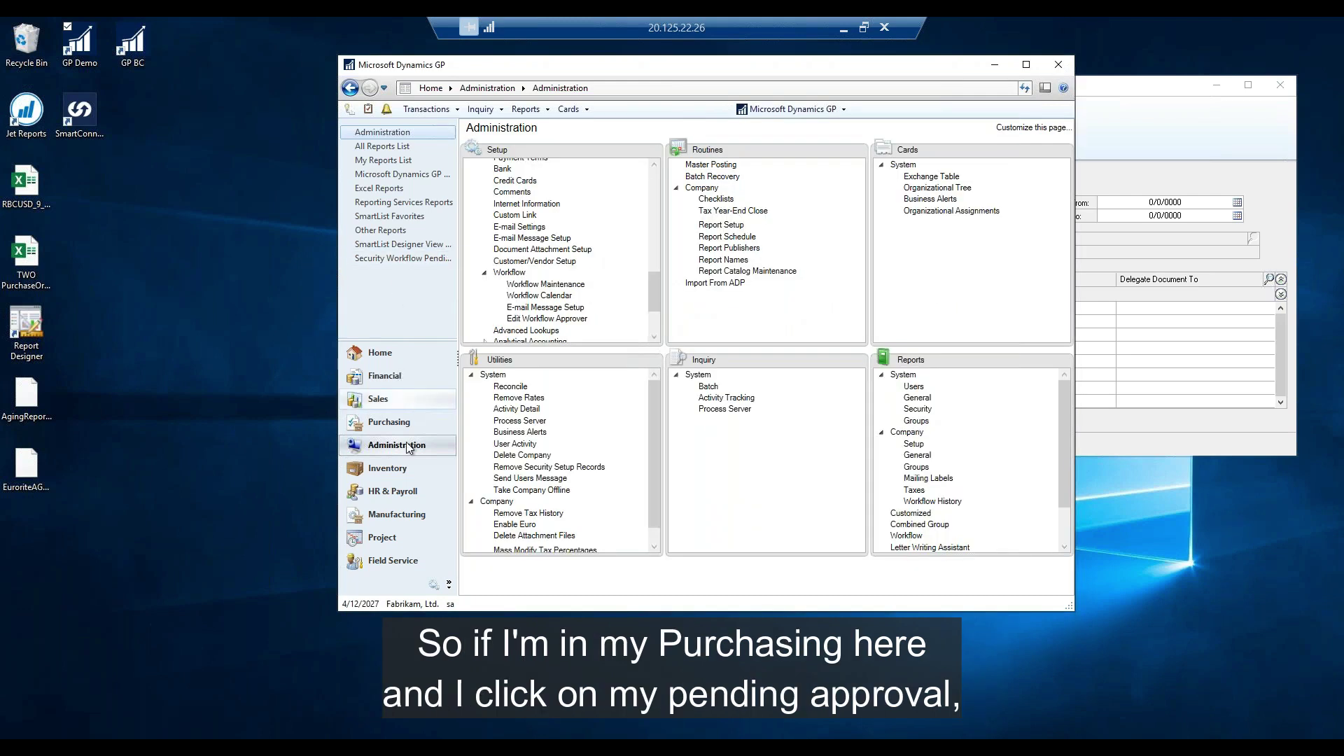
click(384, 421)
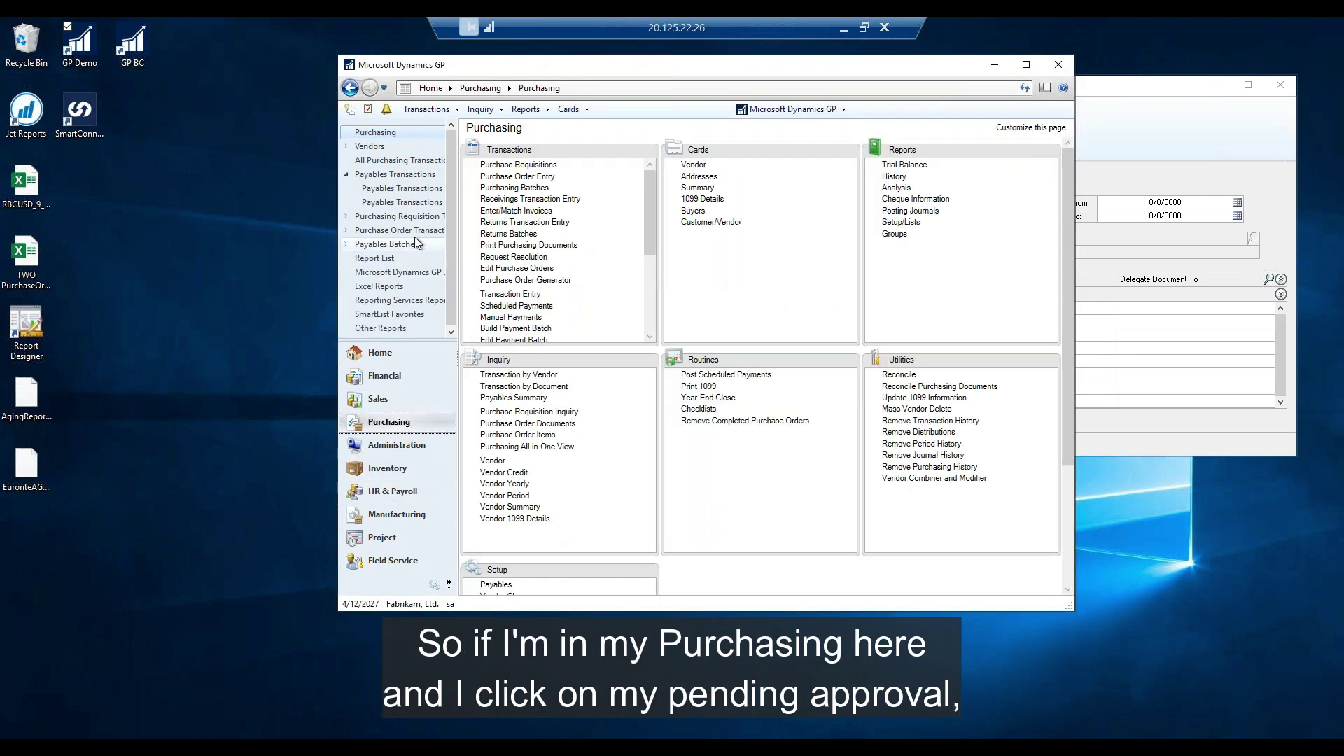
click(410, 207)
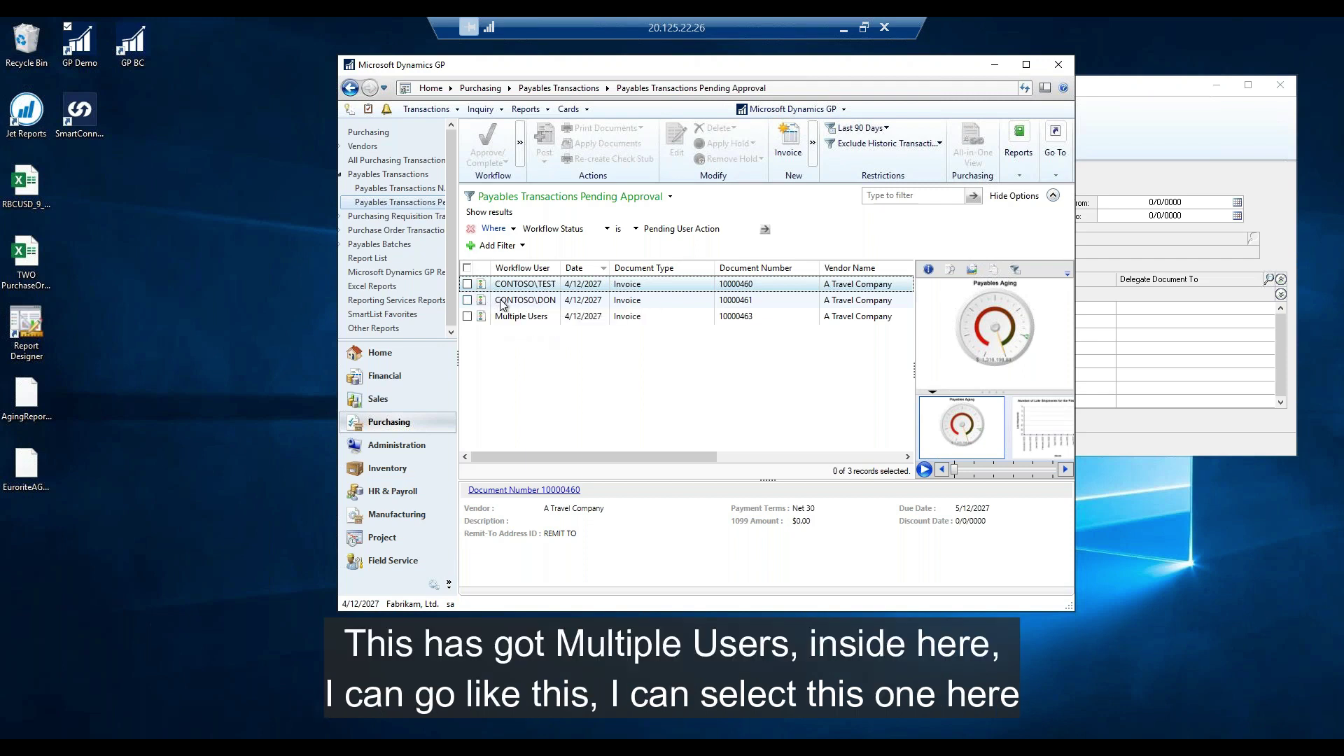
Step: Delegate the pending approval of invoice 10000461 to the workflow user contoso\test
click(469, 305)
click(467, 301)
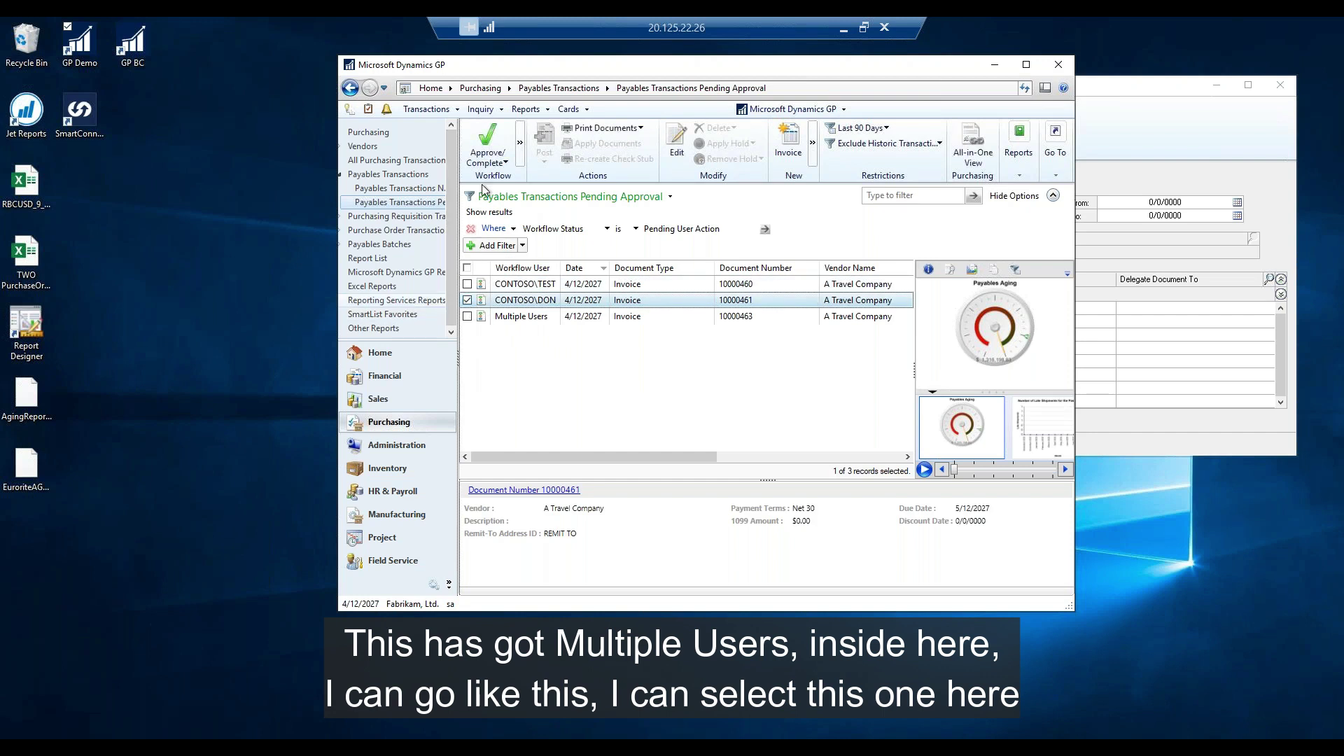
click(519, 144)
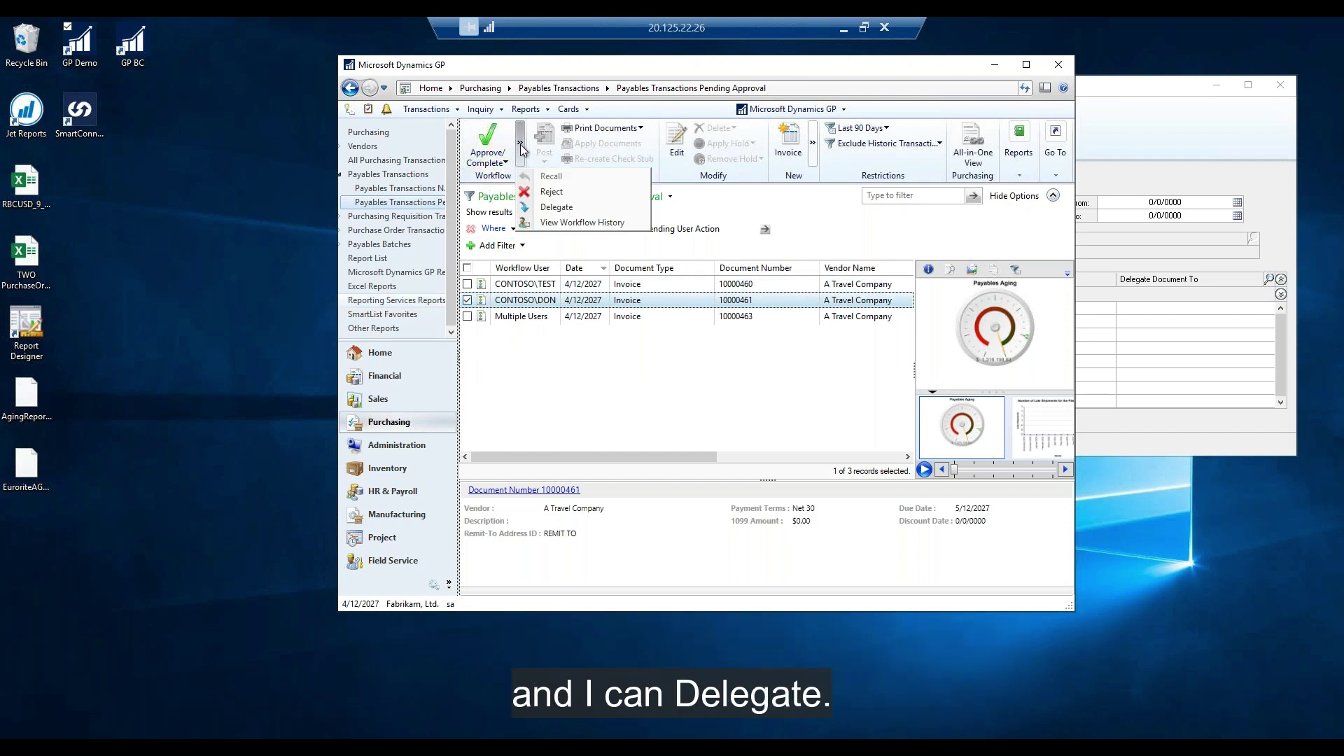
click(560, 209)
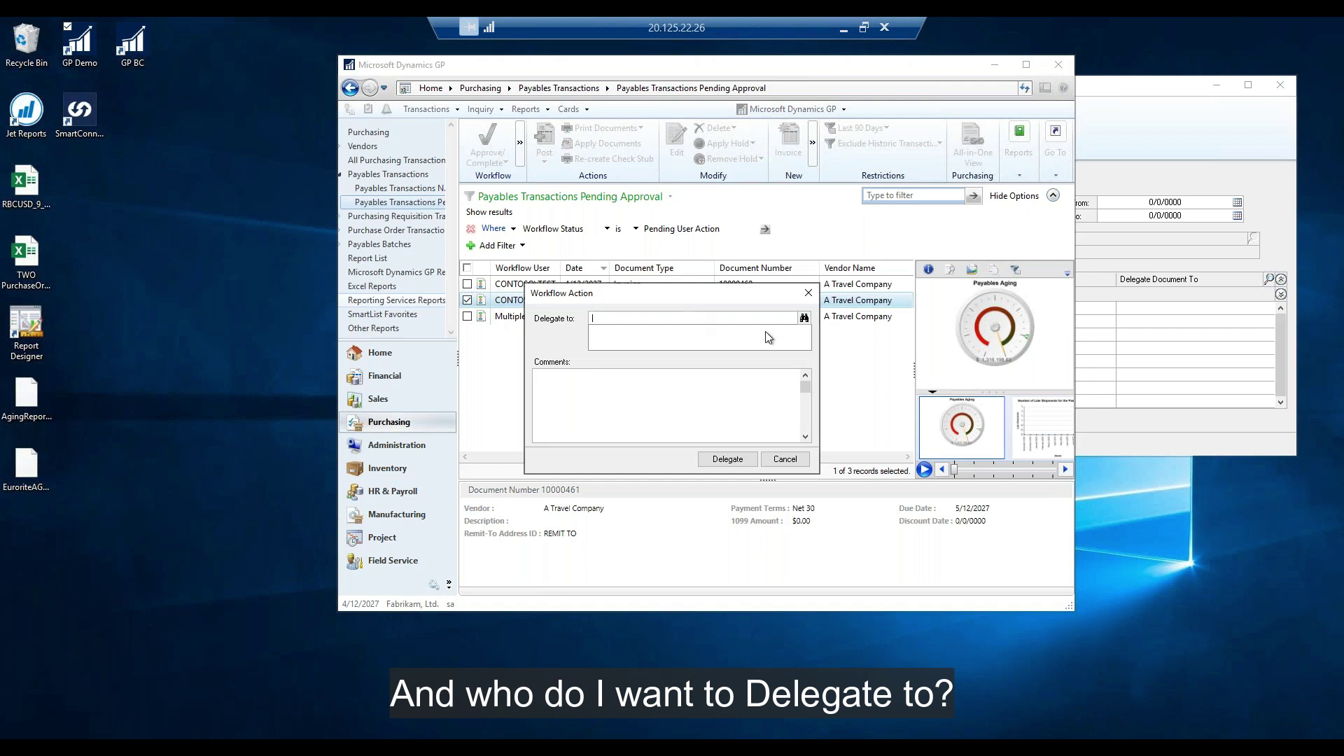
text(contoso)
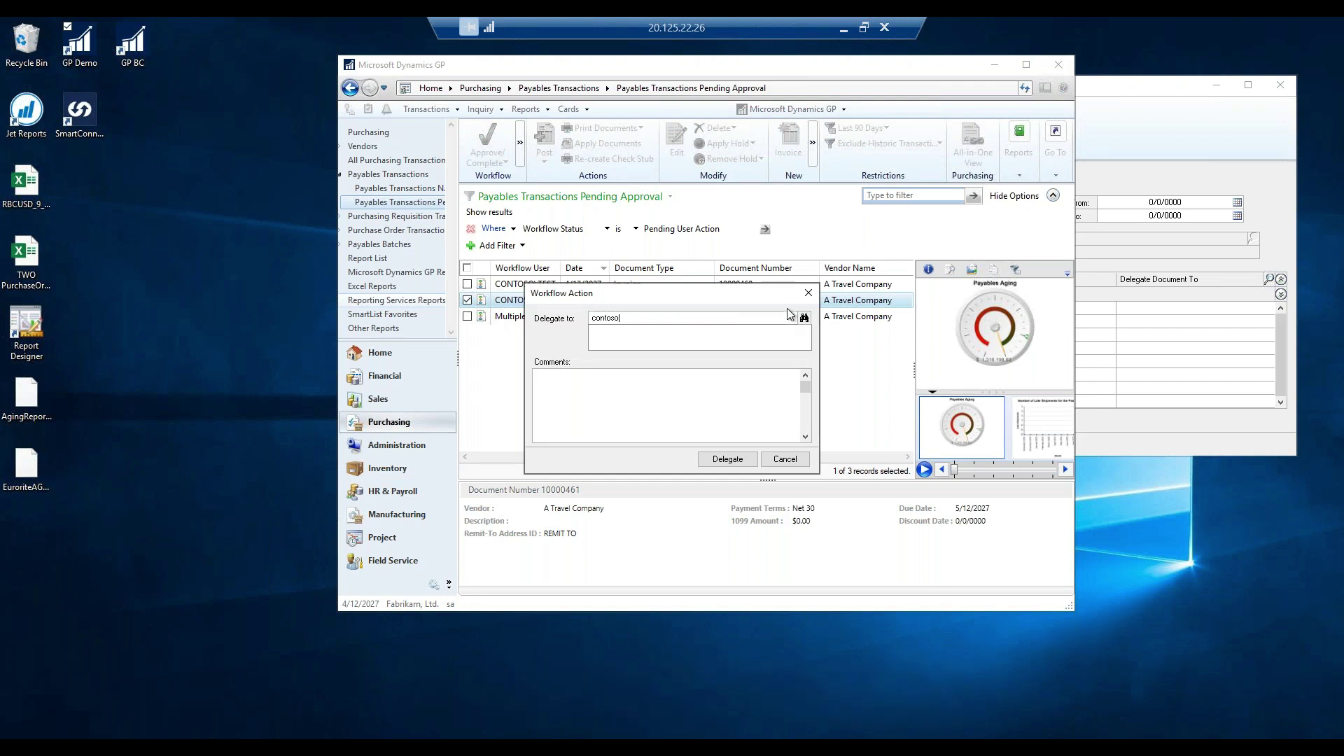
text(\test)
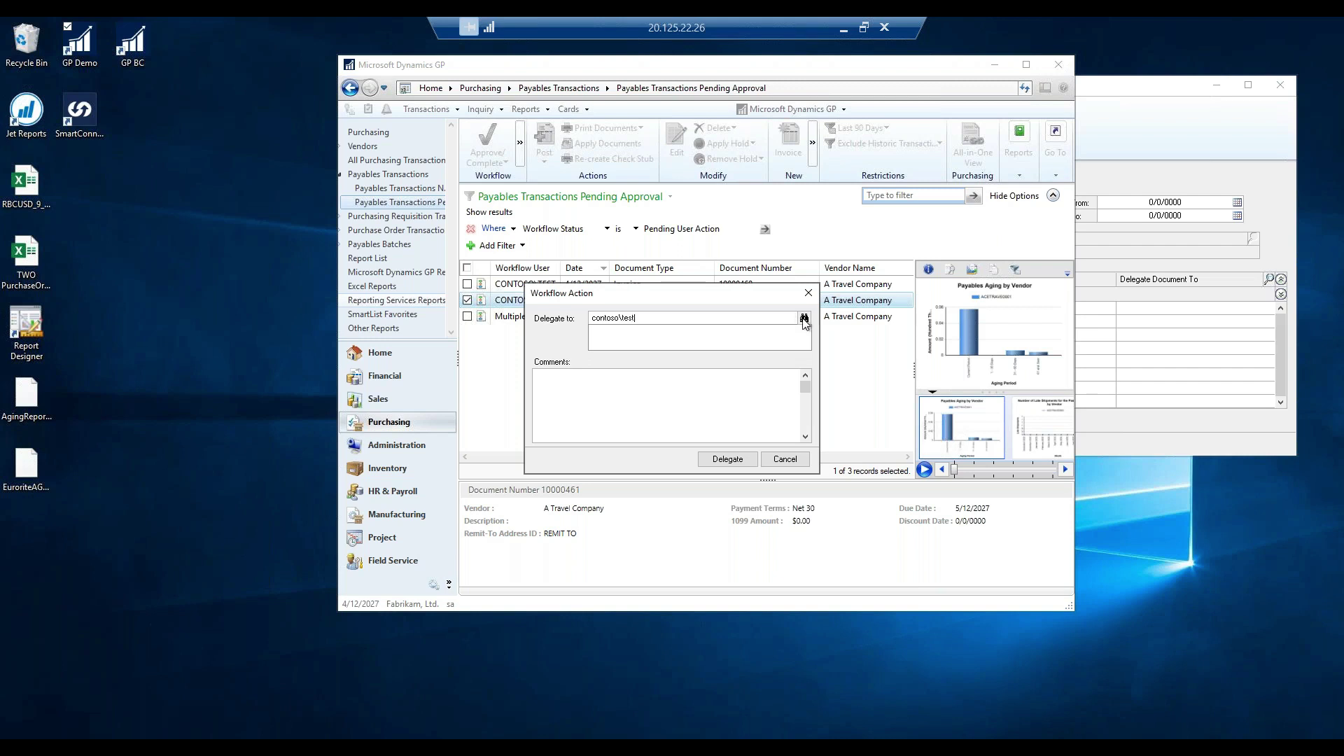
click(805, 319)
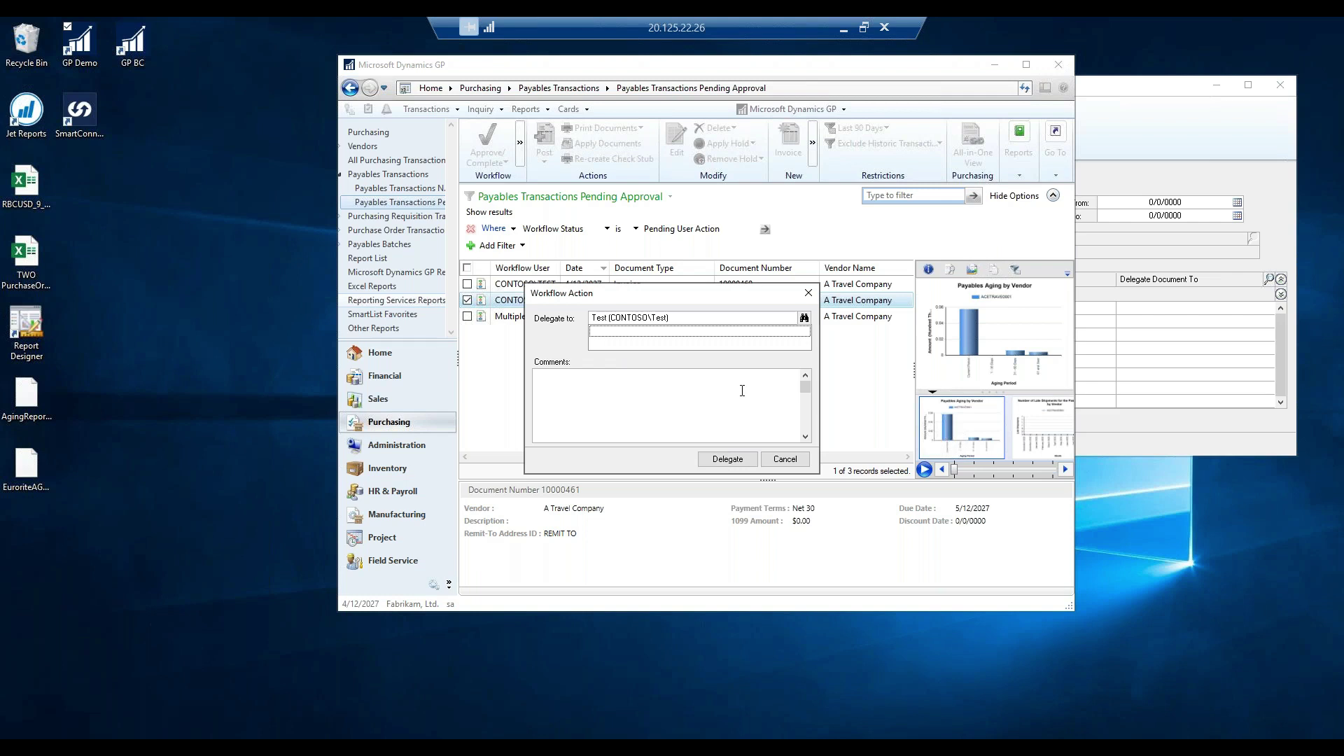
click(733, 461)
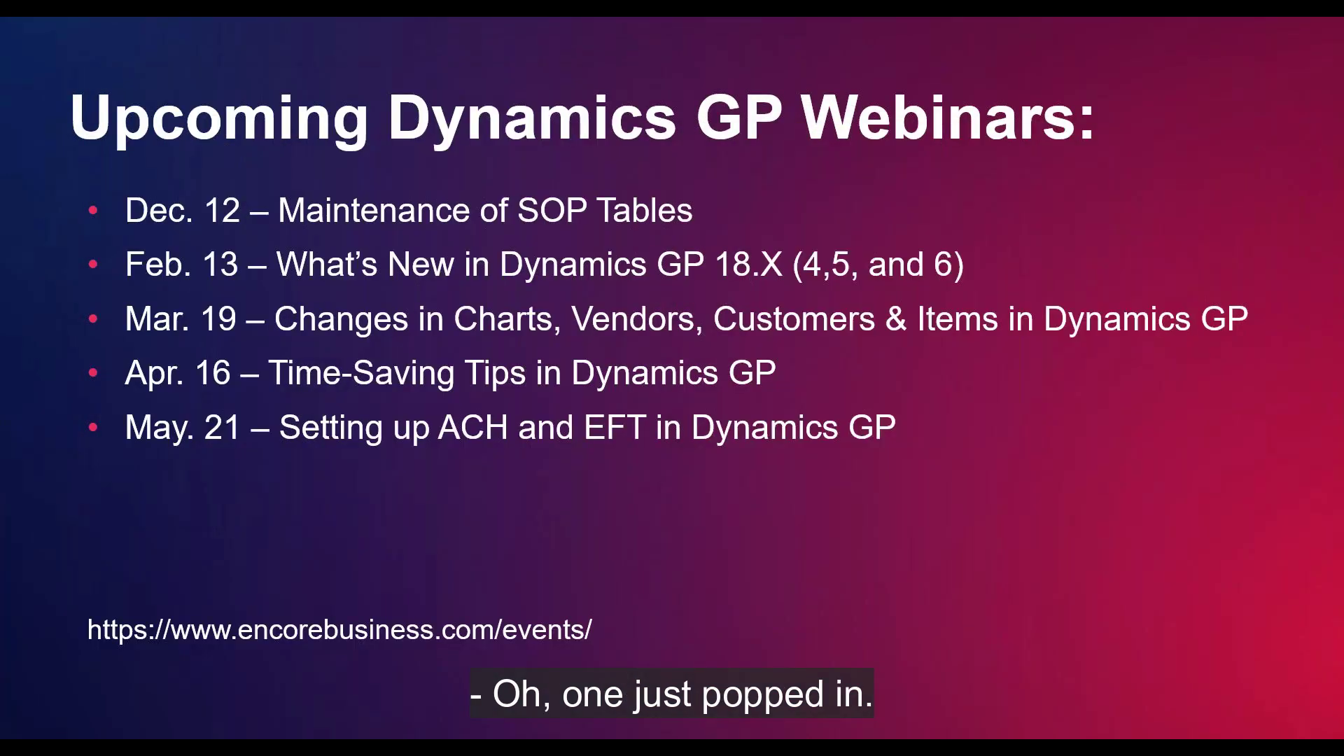
Step: Return the Remote Desktop session to full screen and maximize the Dynamics GP window
drag(1058, 68, 474, 55)
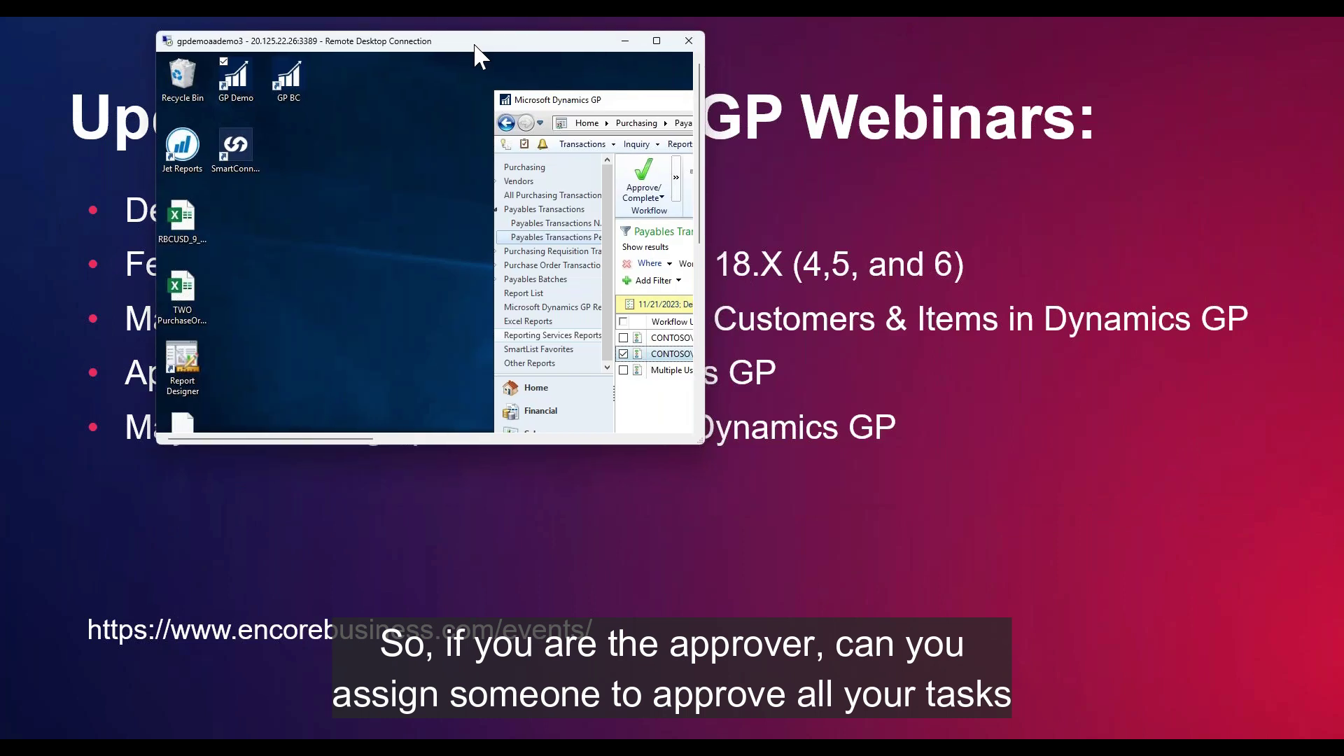
double_click(474, 56)
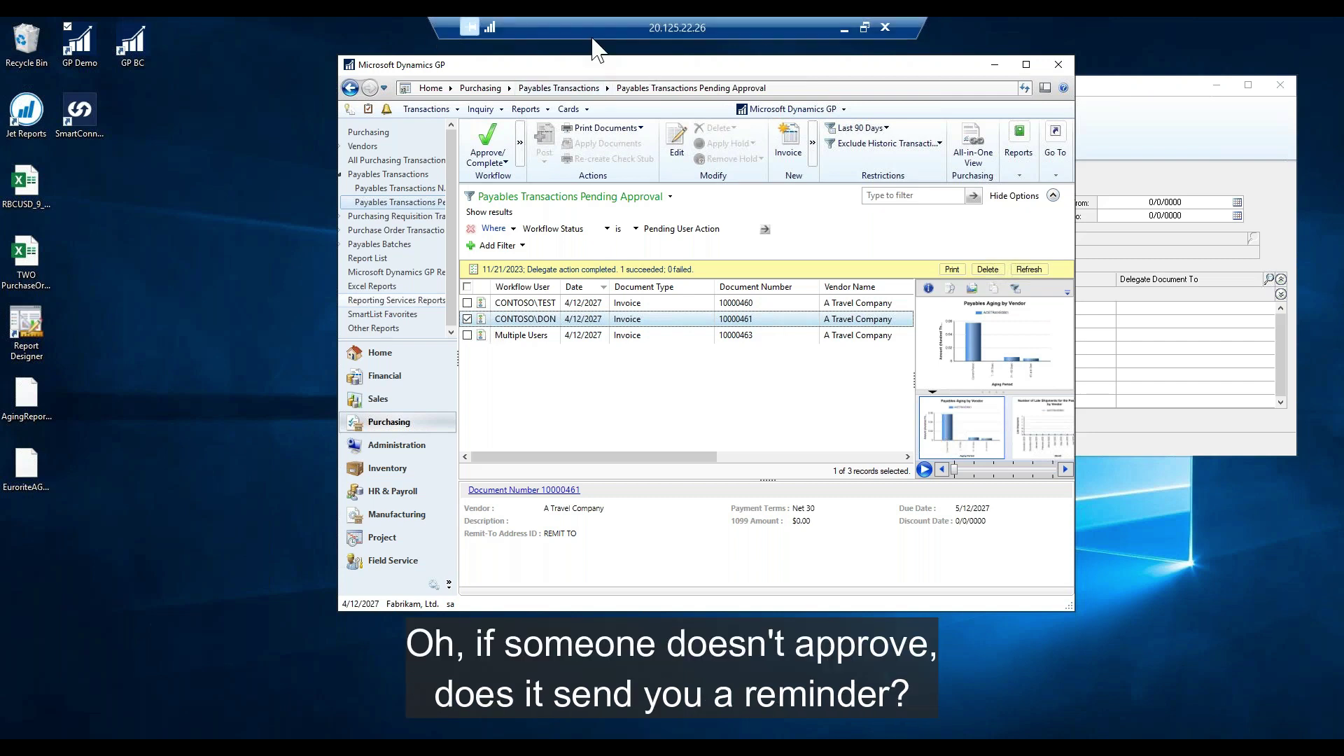
click(864, 27)
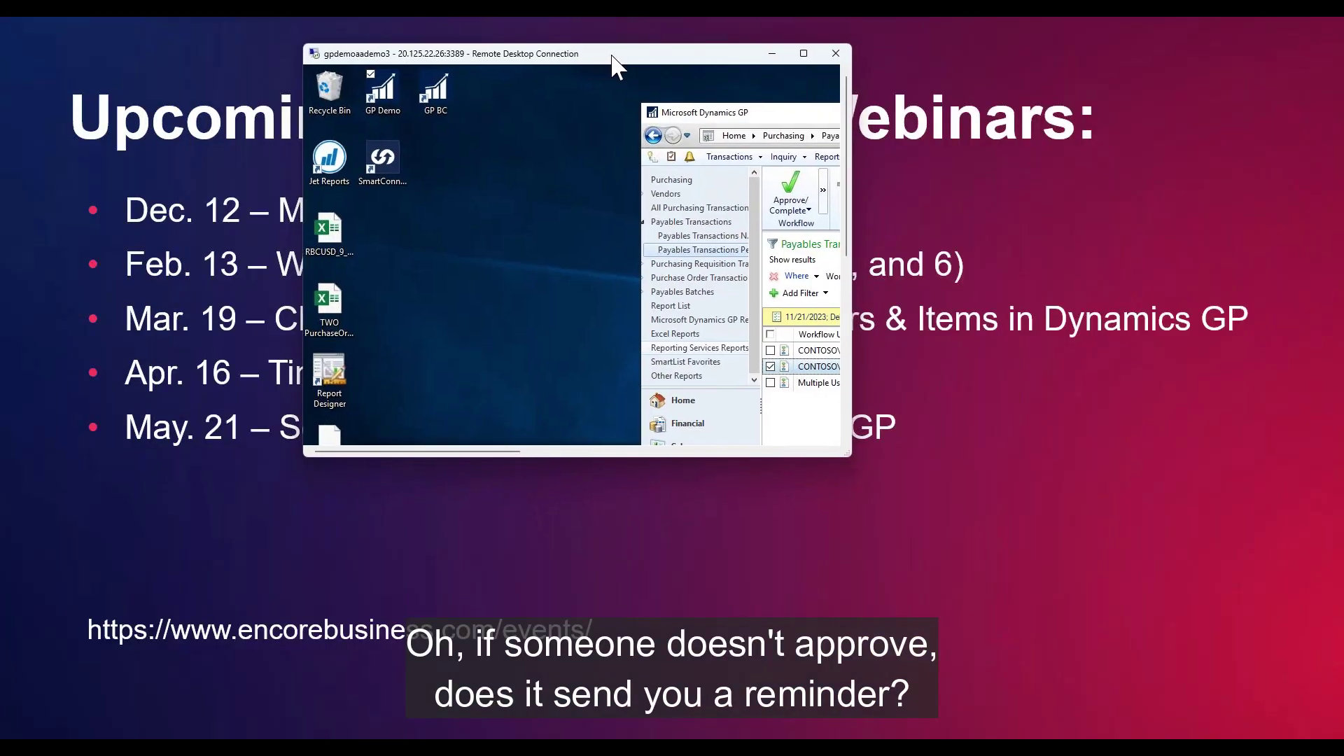
double_click(616, 66)
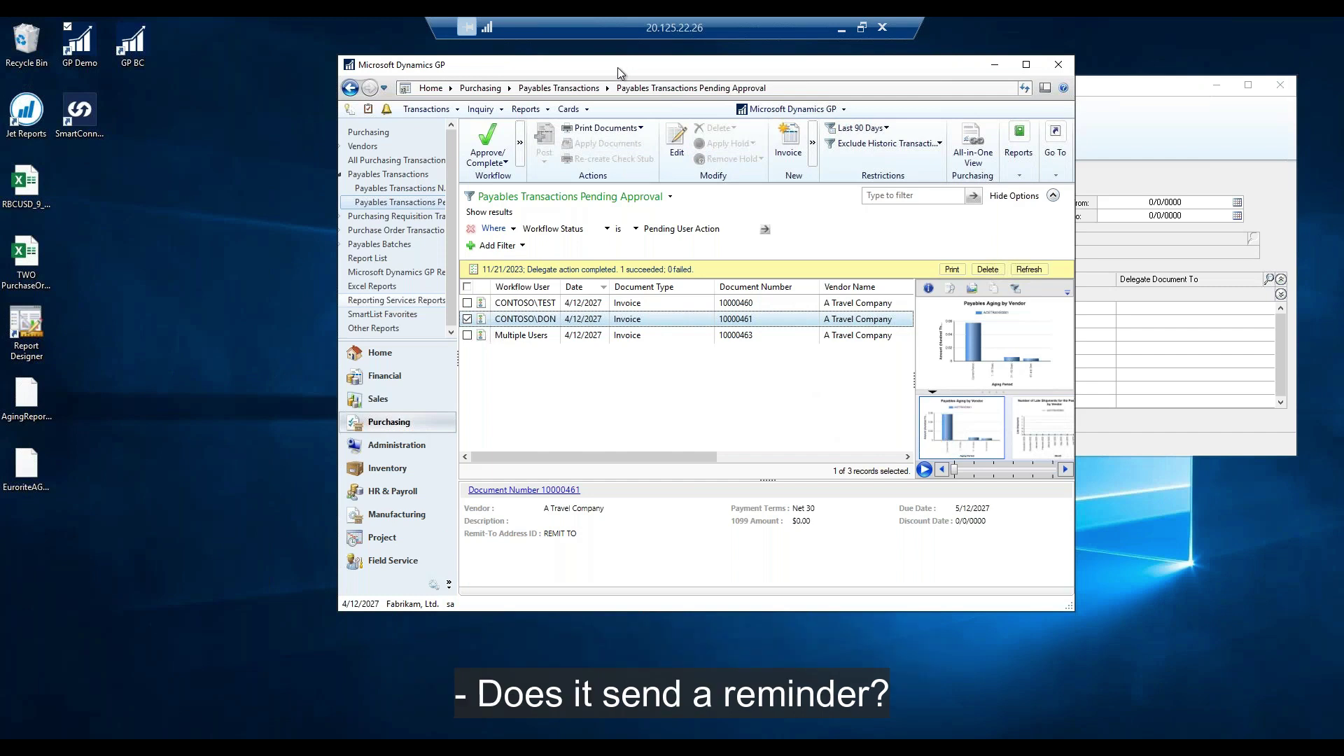
double_click(617, 70)
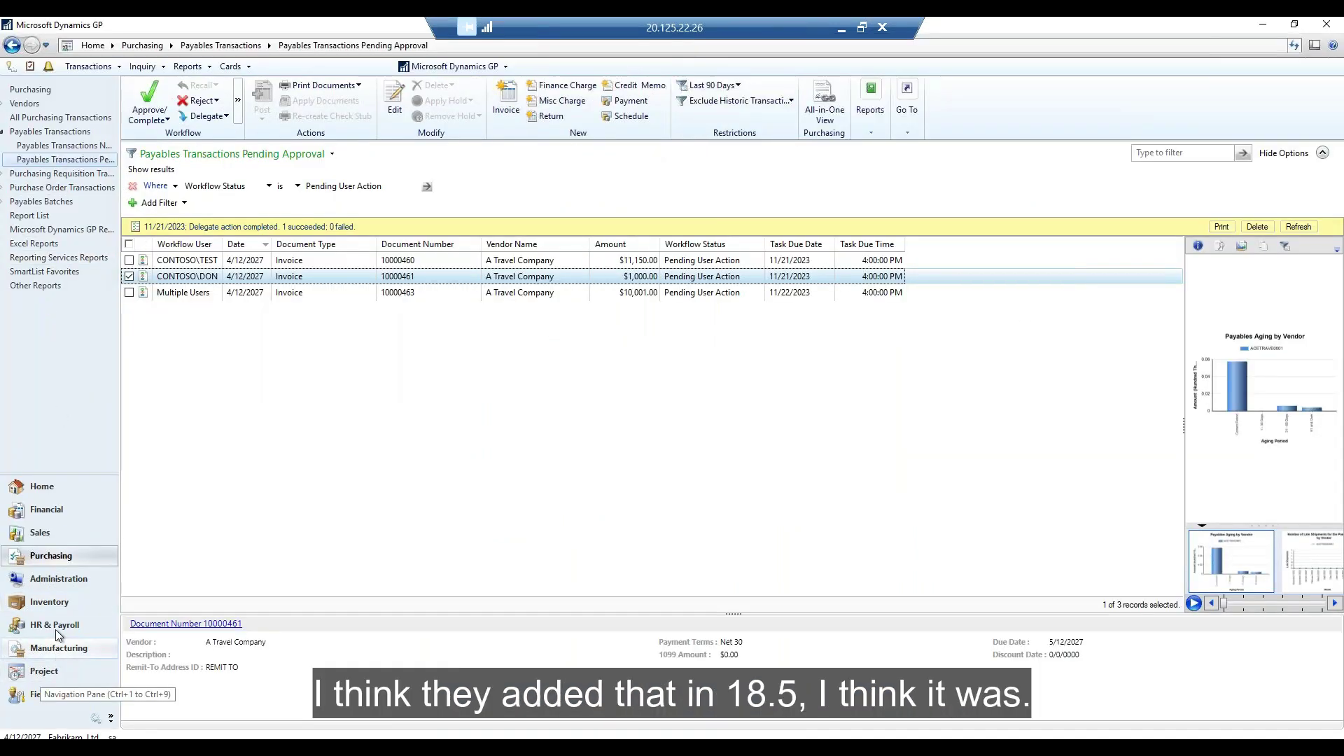
Step: Open Workflow Maintenance from the company Workflow setup in Administration and display the AP Transactions workflow
click(56, 578)
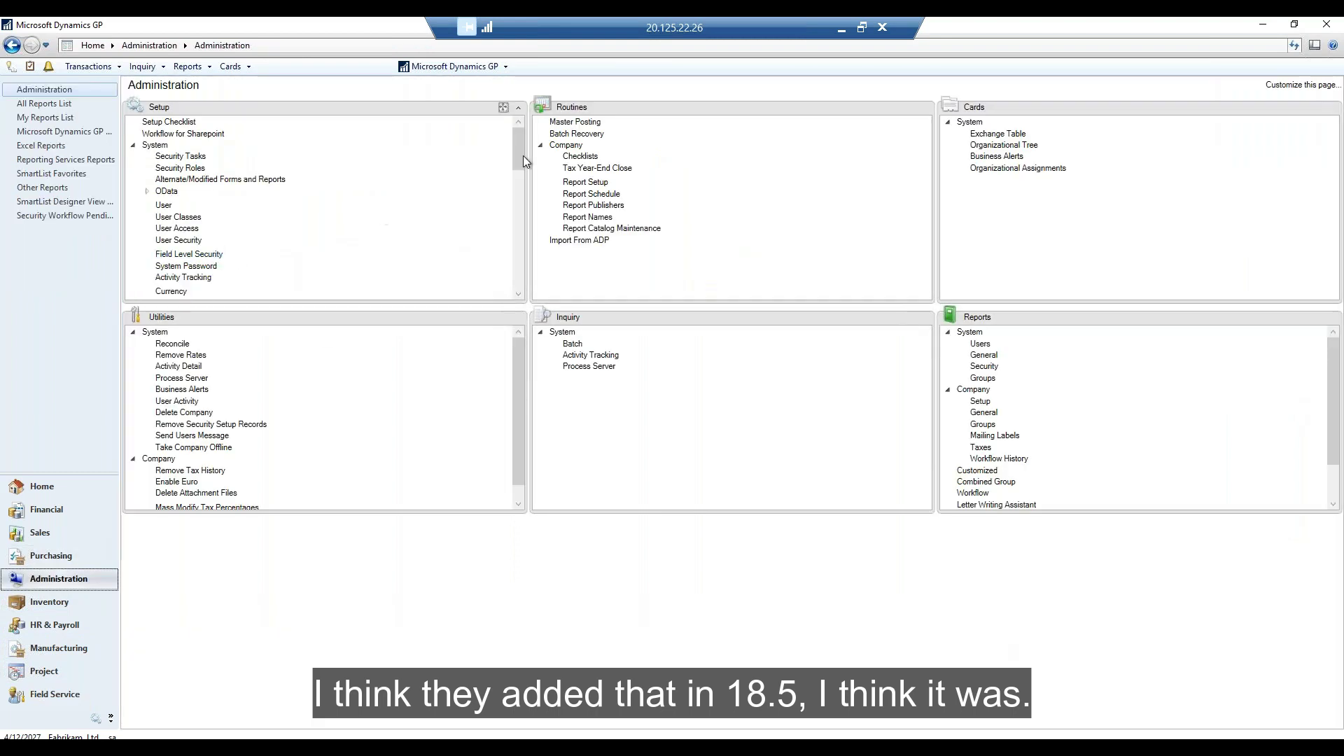
drag(520, 163, 515, 269)
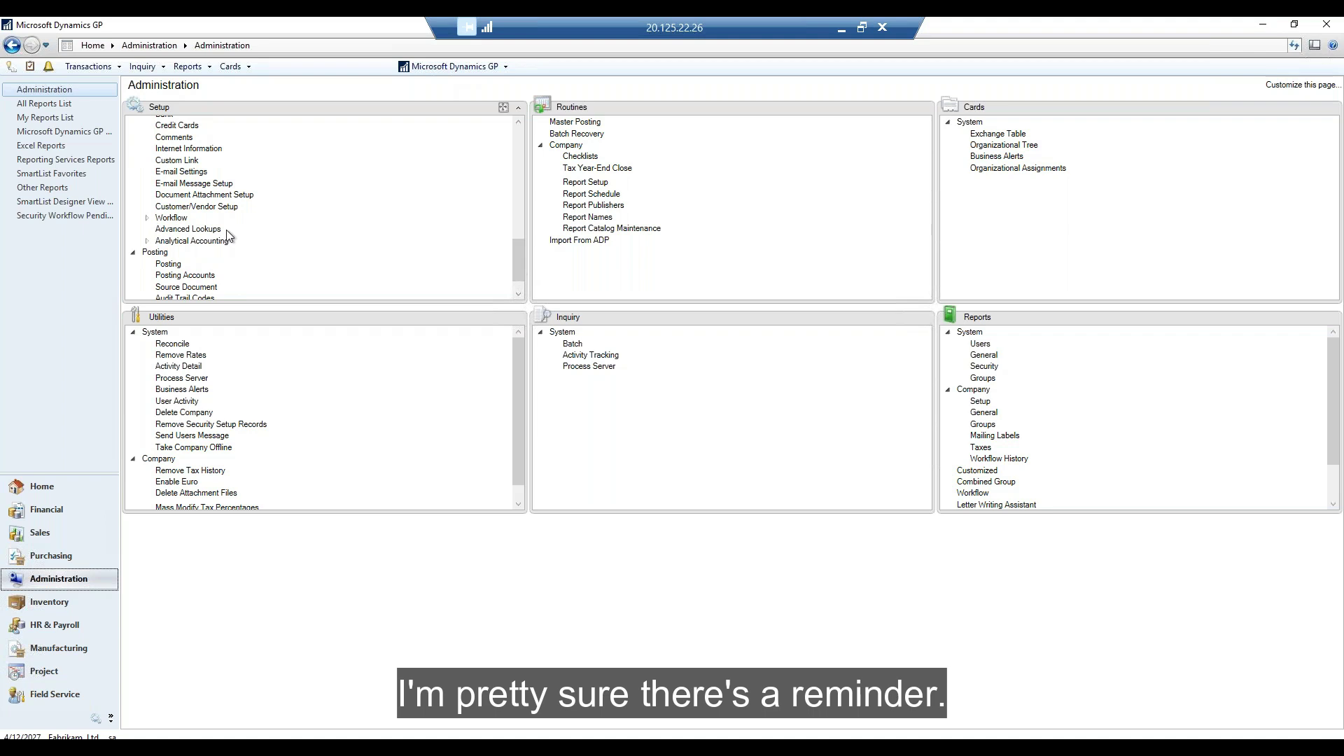
click(147, 217)
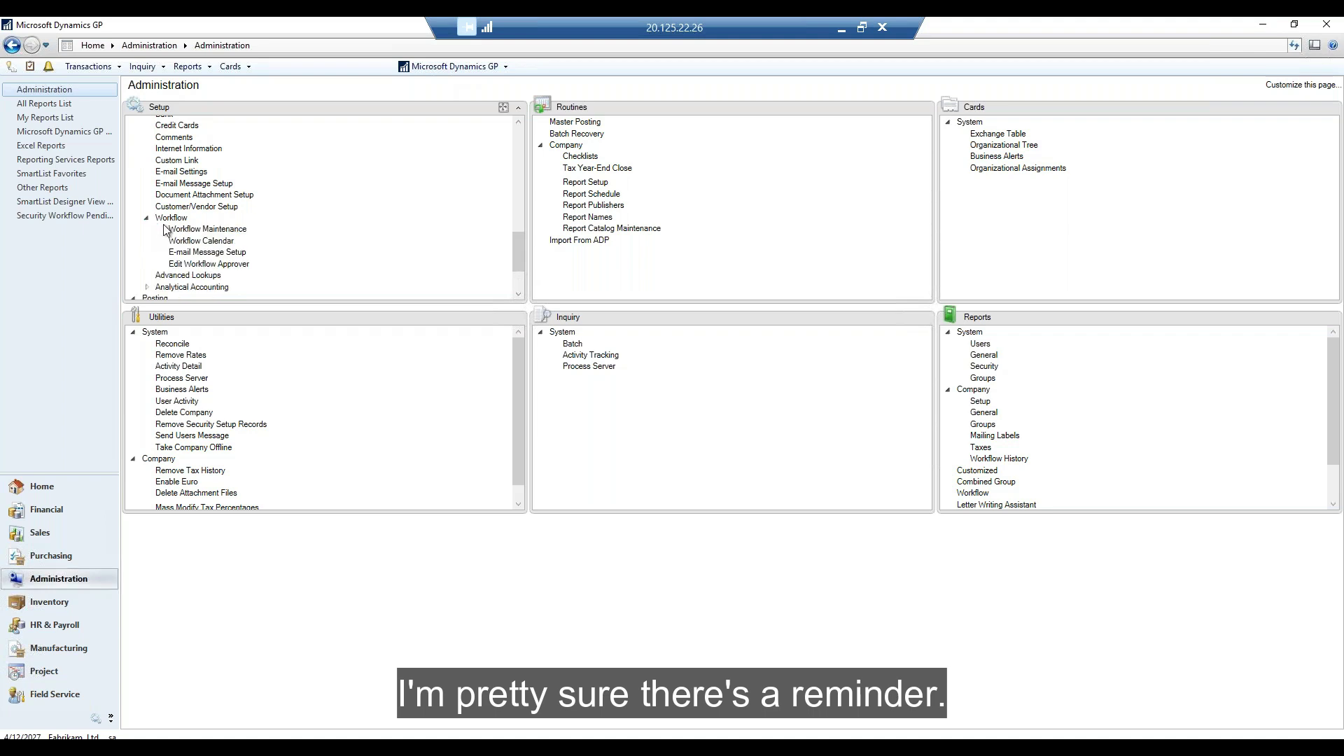
click(207, 229)
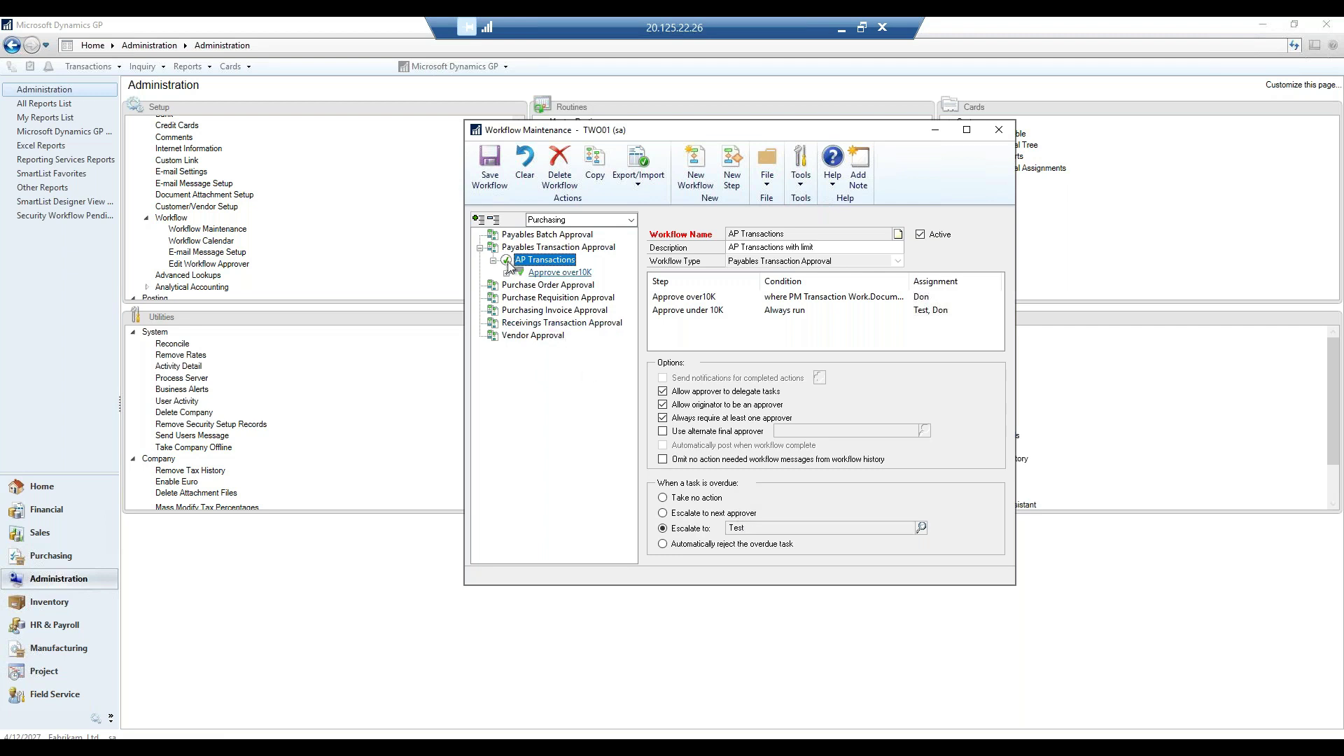
Step: Check the time limit and reminder settings of the Approve over10K and Approve under 10K steps, and minimize the remote session
click(547, 279)
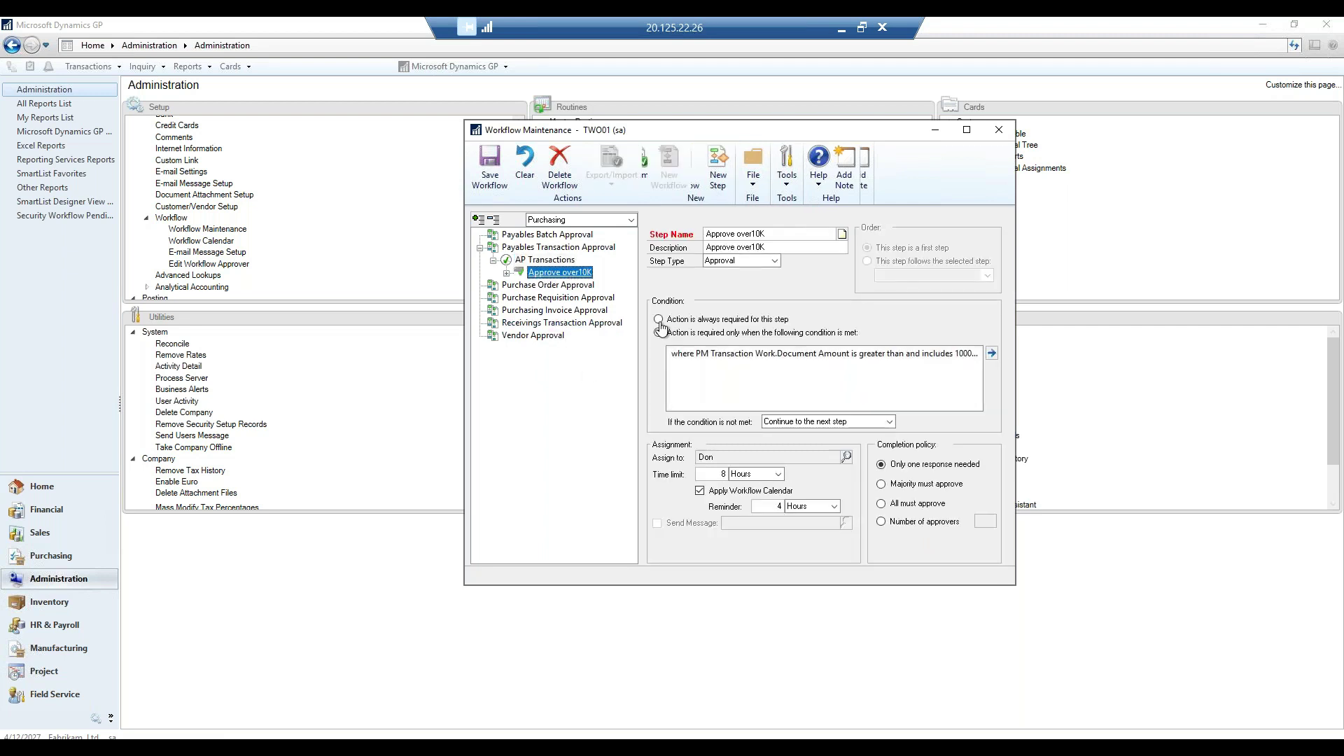
click(537, 264)
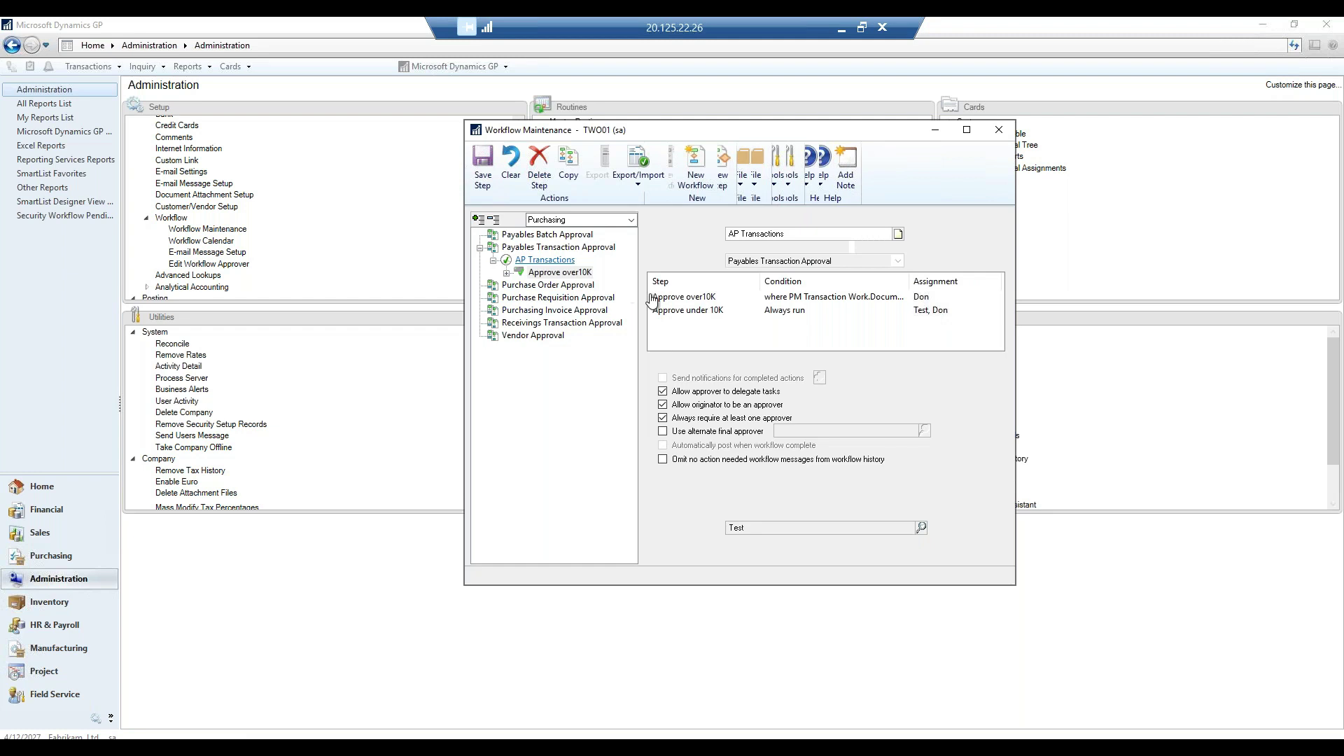
click(690, 314)
double_click(690, 310)
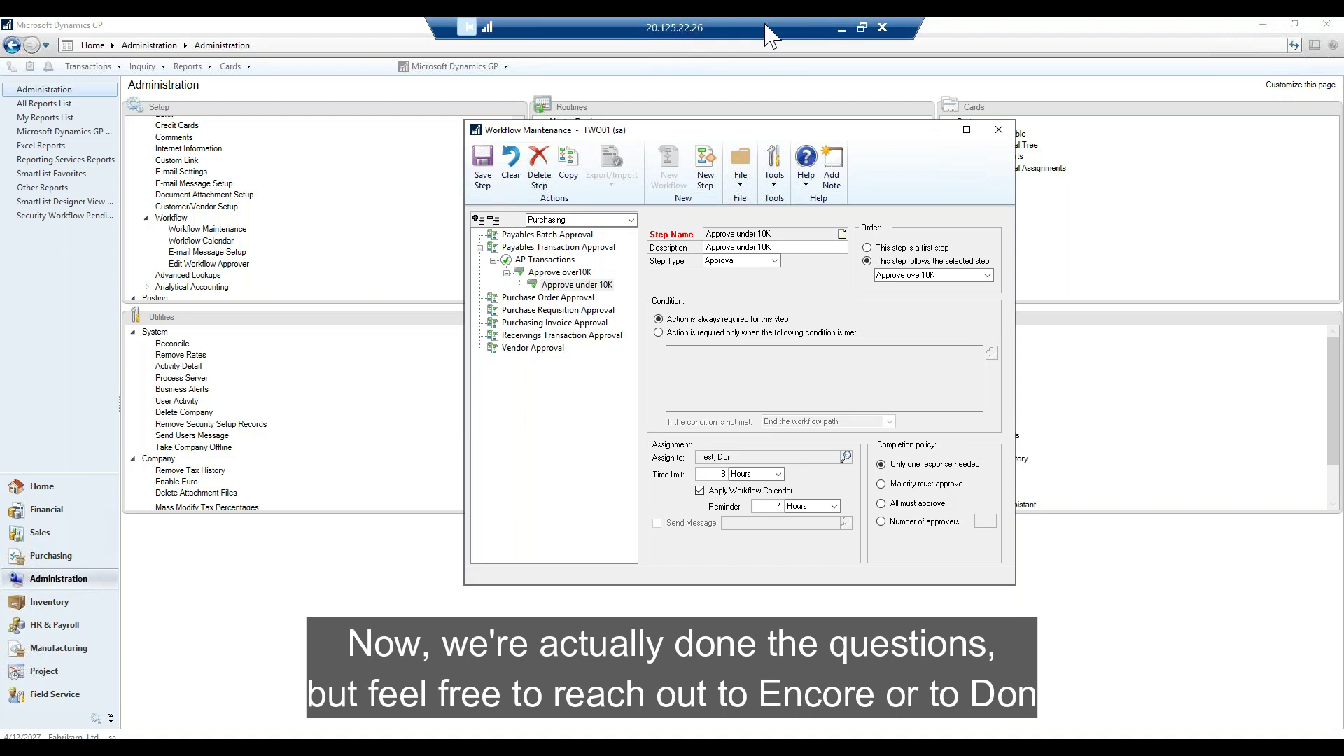
click(842, 28)
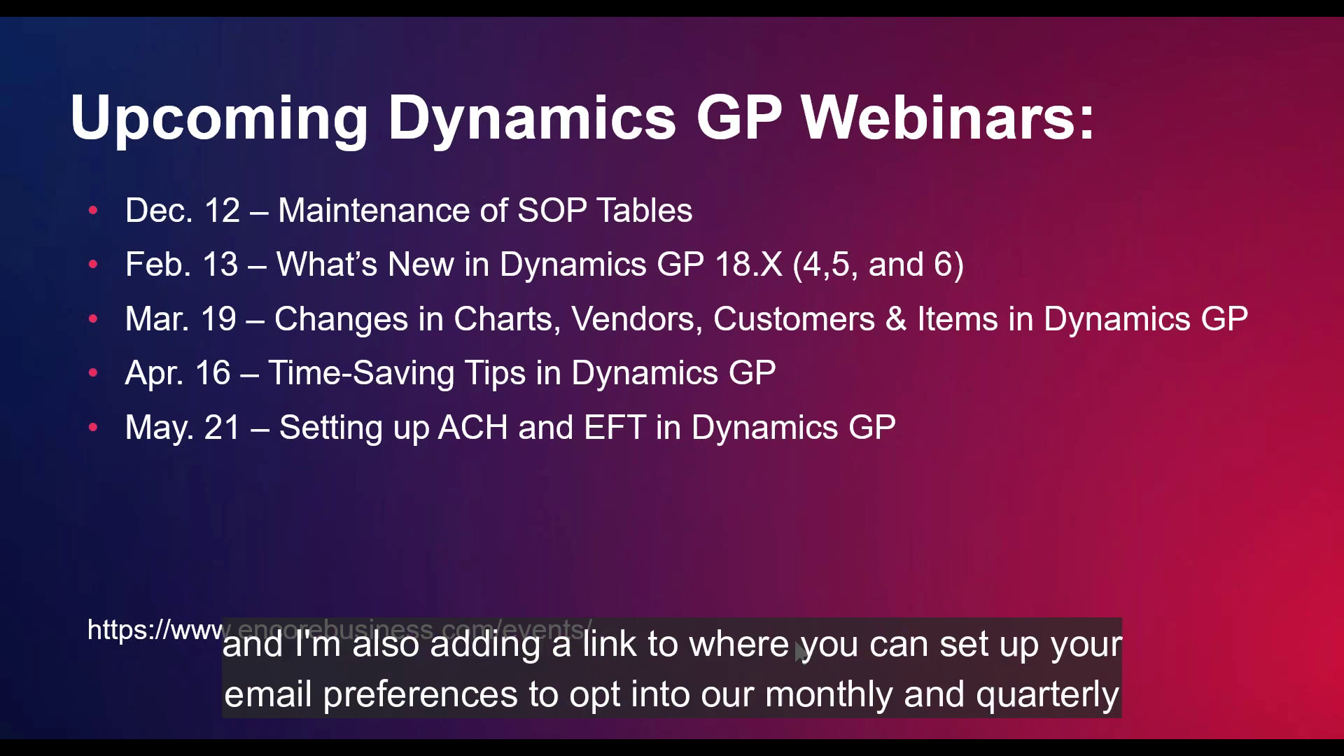
key(Right)
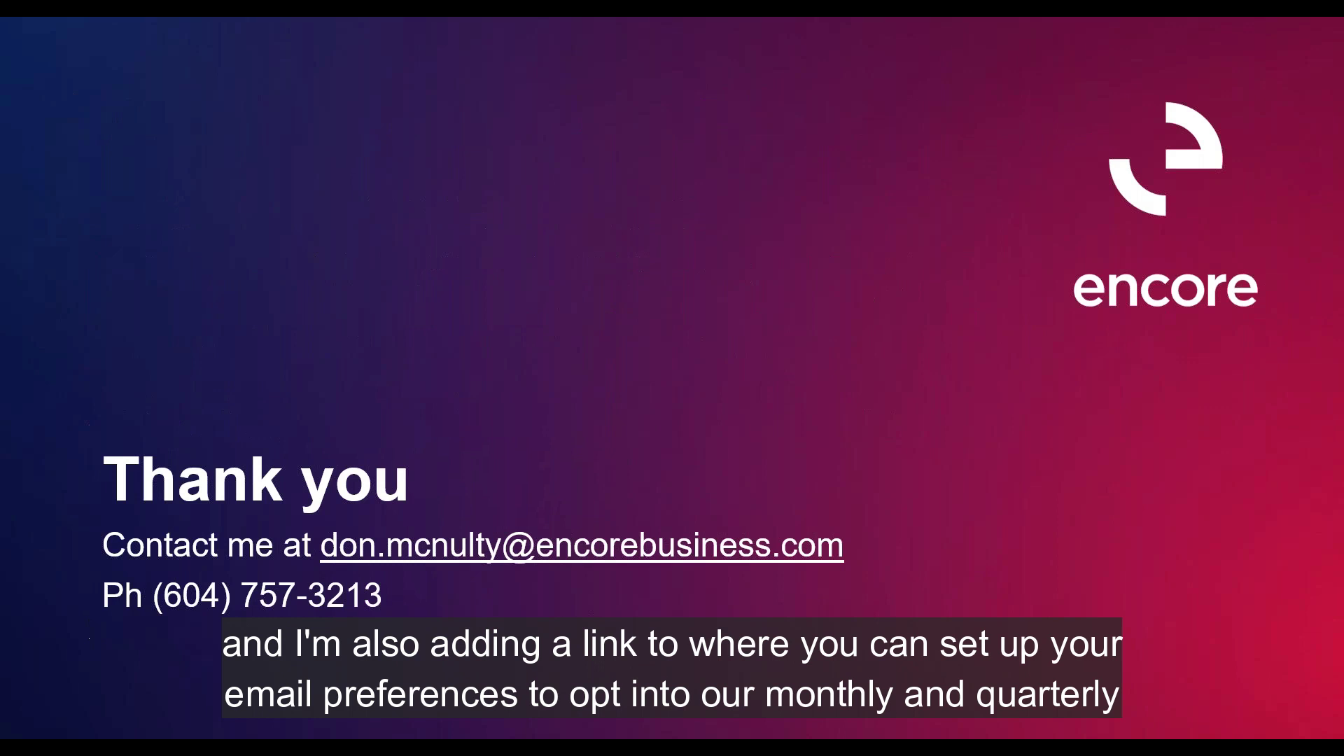